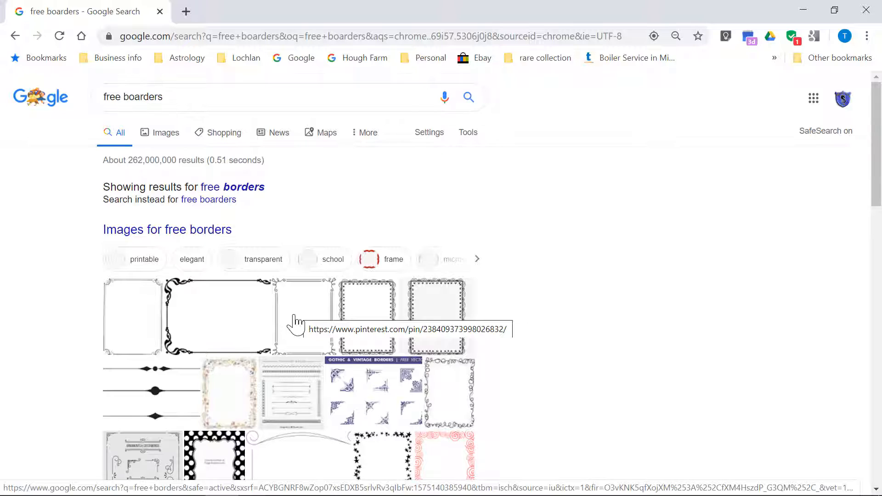
Step: Search Google for "free boarders" and show the image results for free borders
scroll(295, 323, down, 3)
key(alt+Home)
text(free bo)
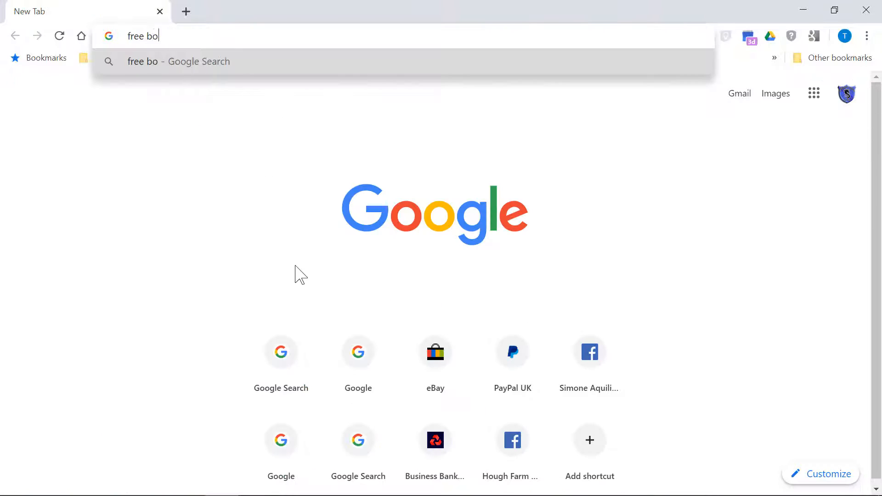
key(Return)
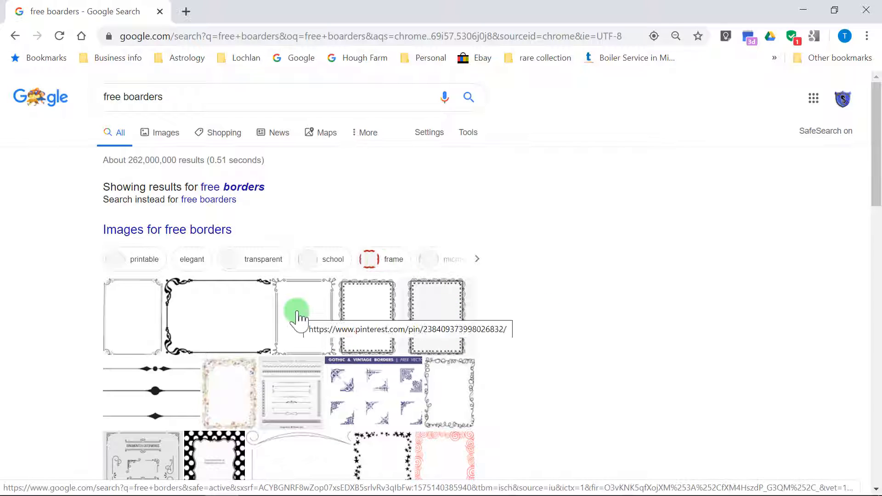
scroll(292, 320, down, 3)
scroll(230, 276, up, 3)
click(177, 133)
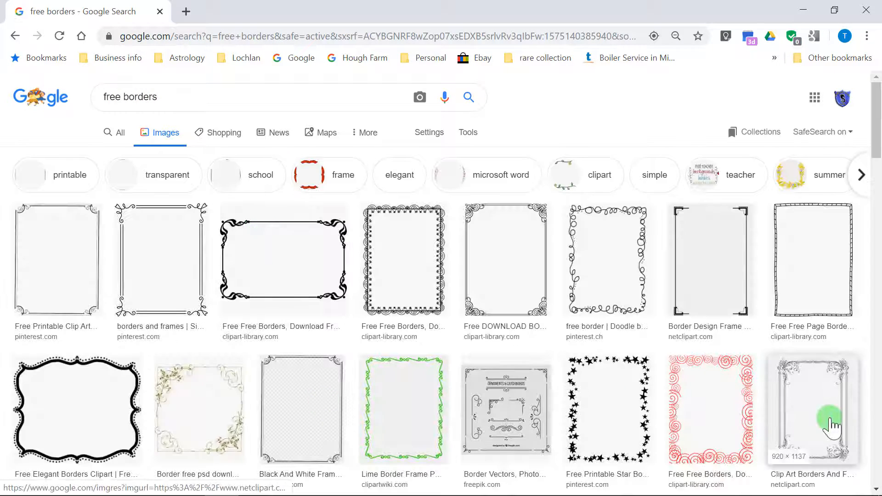
Step: Look through the free border image results for a suitable landscape page border
scroll(830, 427, down, 12)
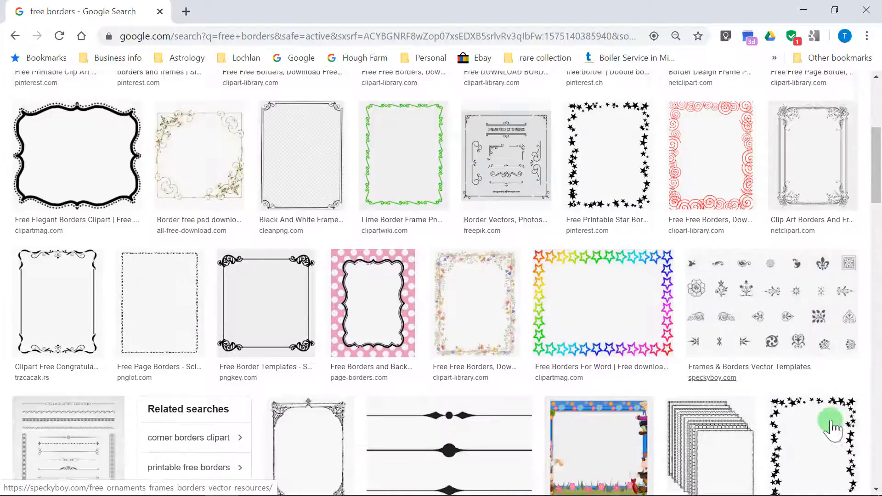
scroll(834, 430, down, 3)
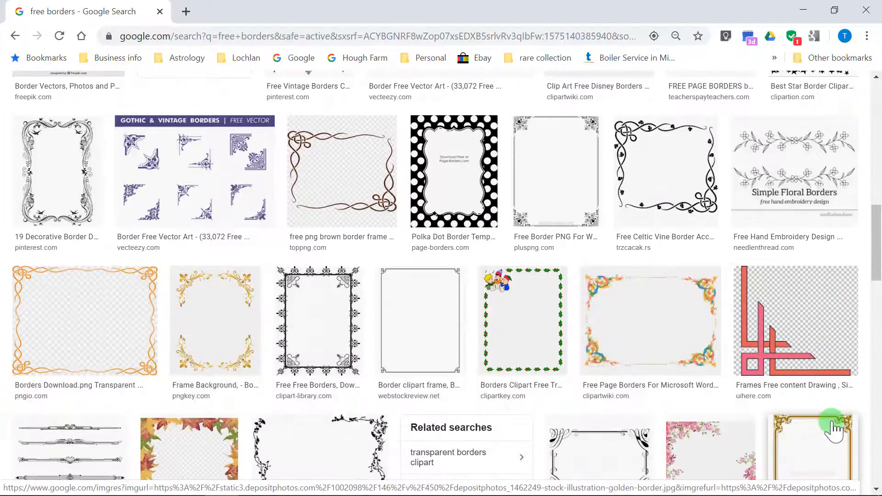
scroll(388, 390, down, 5)
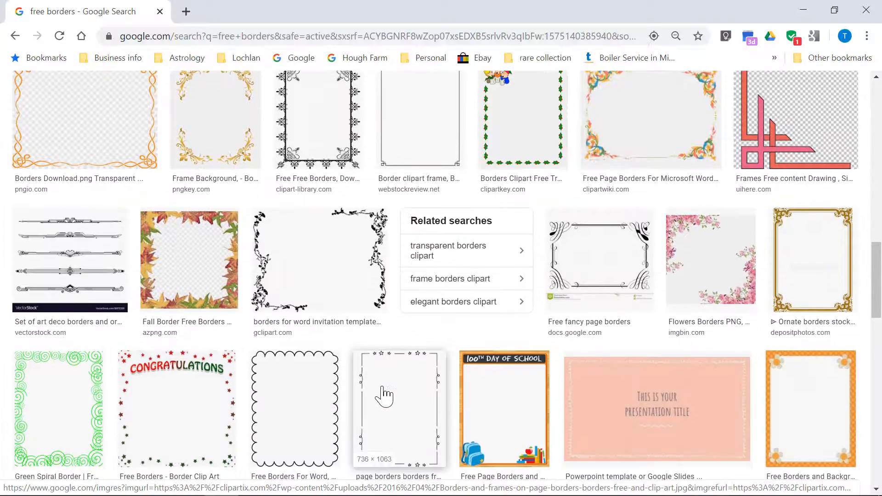
scroll(385, 392, down, 7)
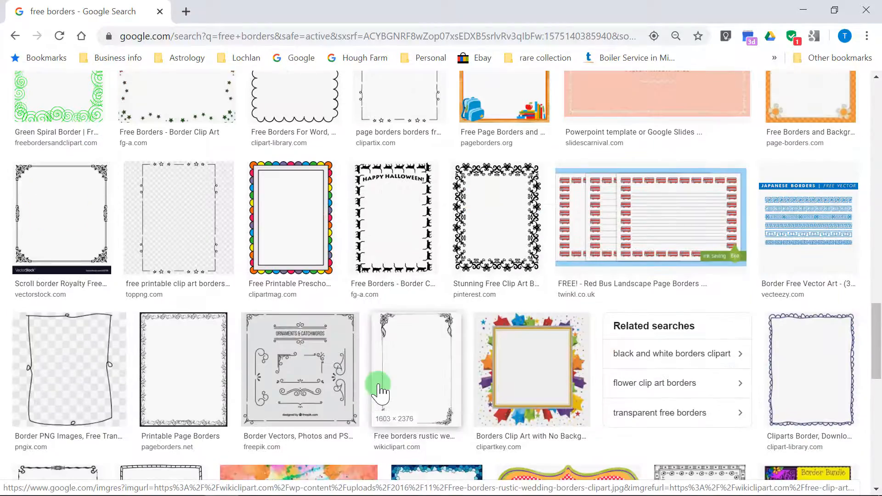
scroll(377, 392, down, 6)
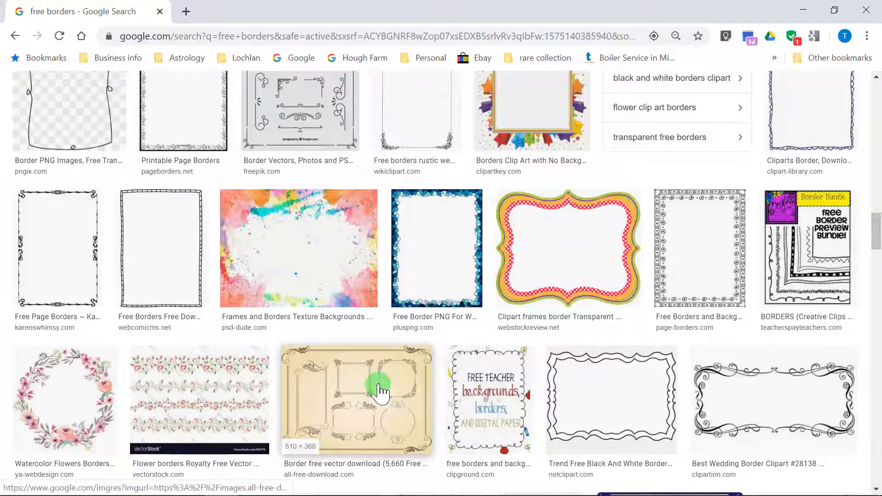
scroll(379, 393, down, 5)
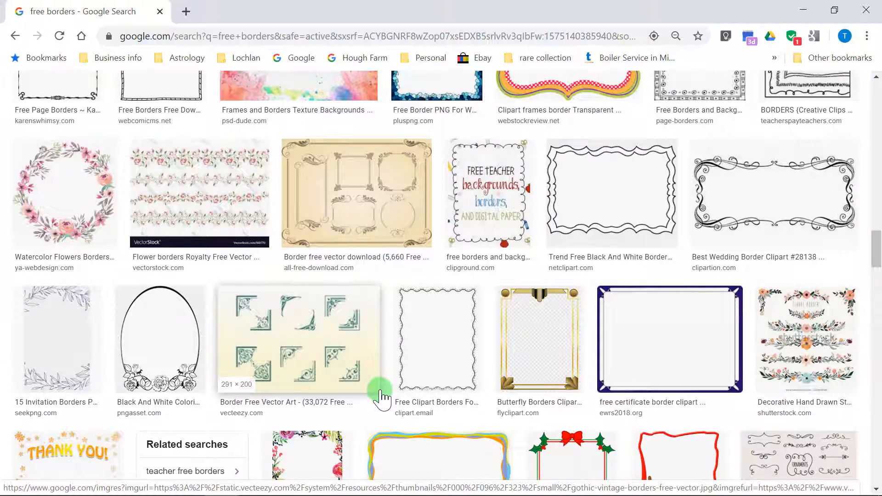
scroll(379, 394, down, 3)
scroll(379, 394, down, 1)
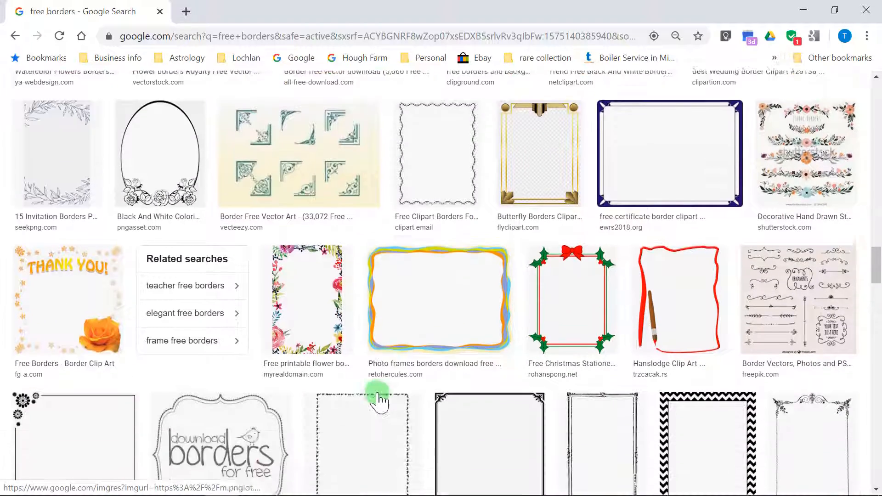
Step: Copy the black 1650 × 1275 certificate border image with square knotted corners and launch Adobe Photoshop CS3
click(374, 394)
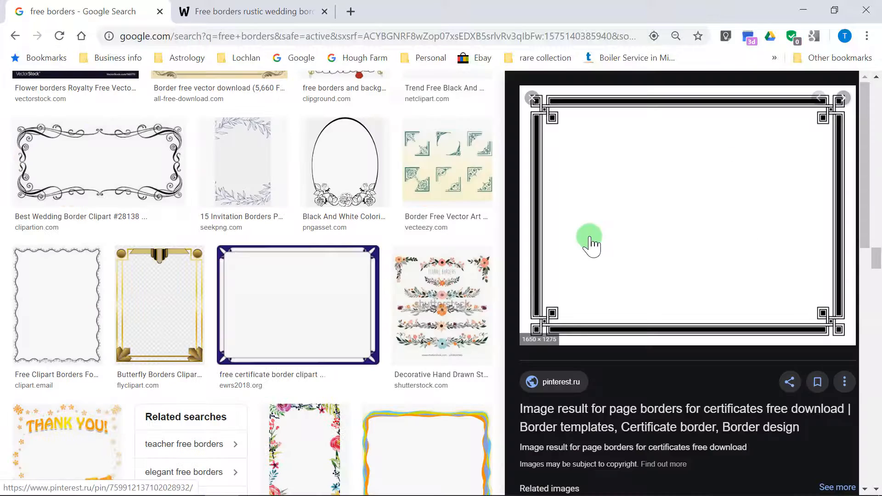
right_click(676, 196)
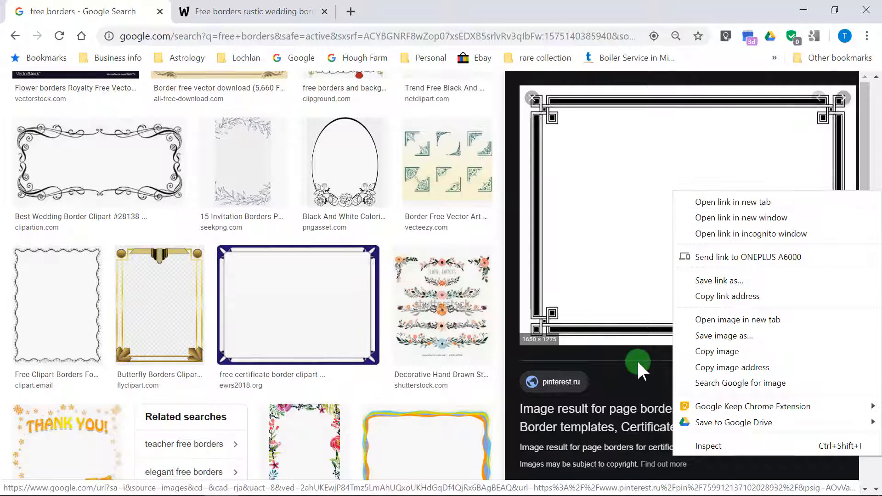
click(700, 353)
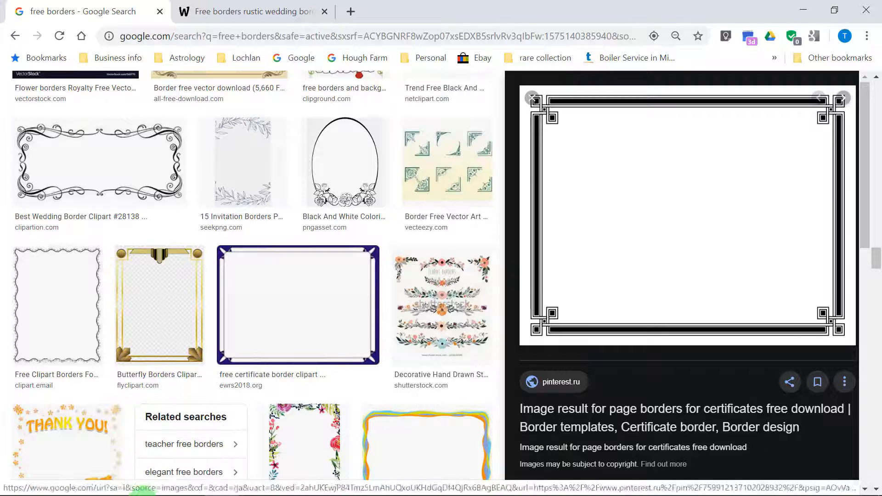
click(18, 483)
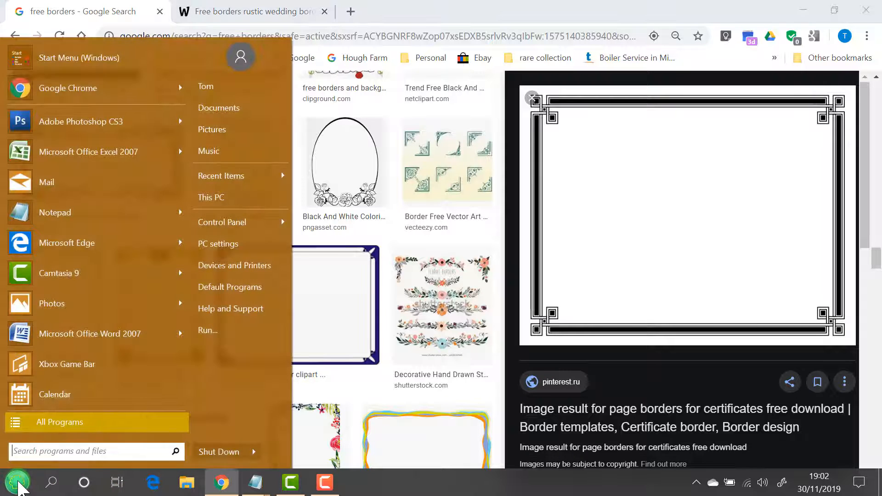
click(55, 129)
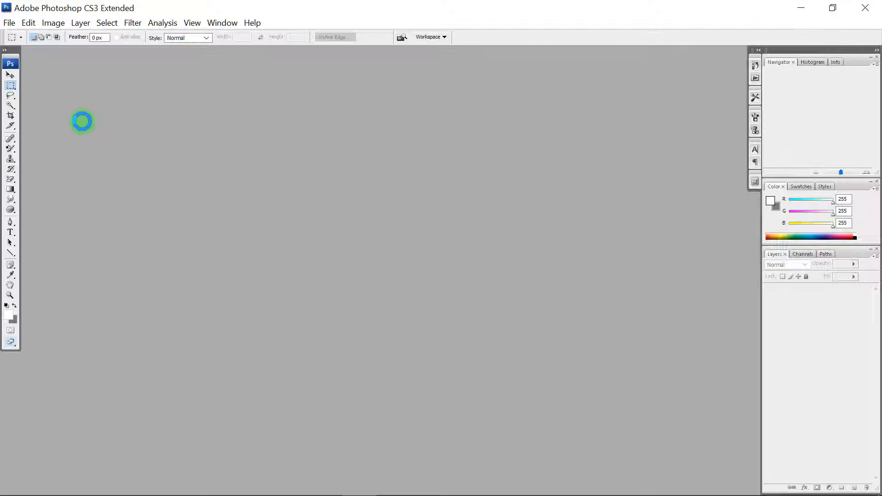
click(8, 23)
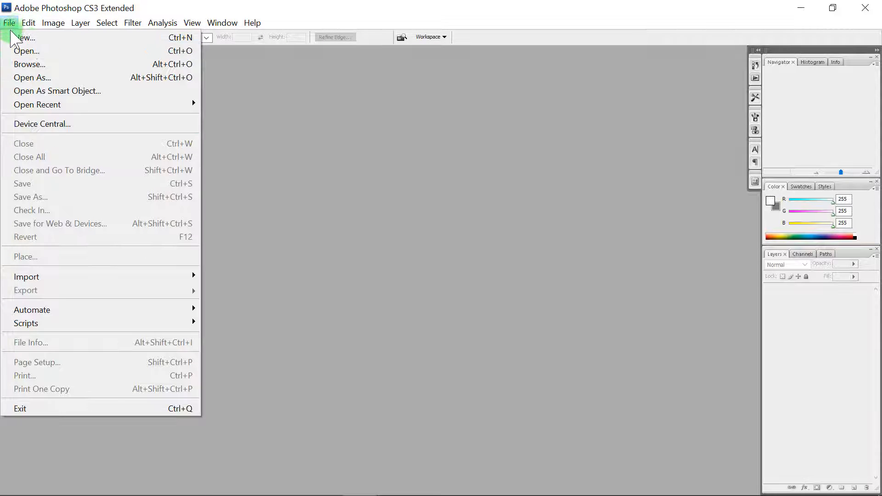
click(23, 37)
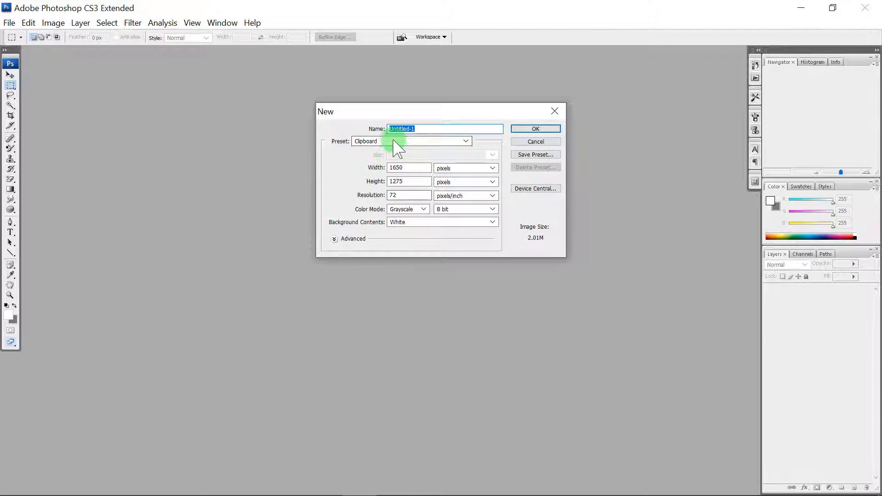
click(393, 141)
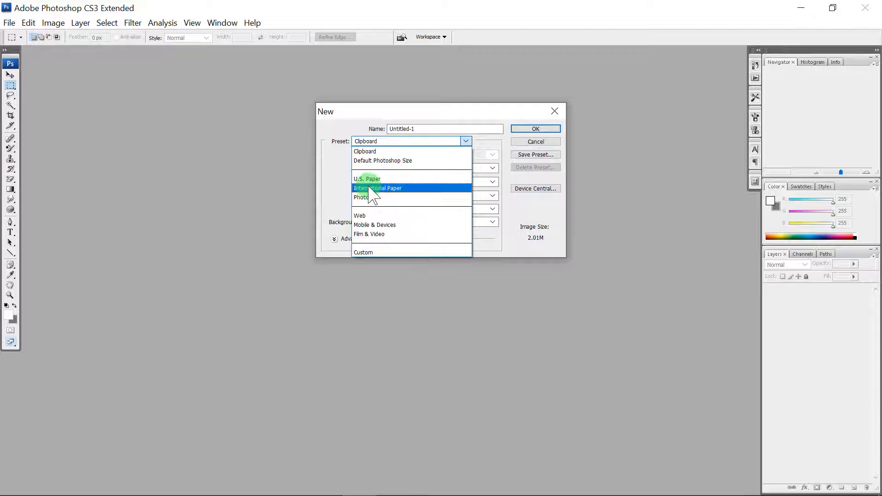
click(375, 188)
double_click(409, 168)
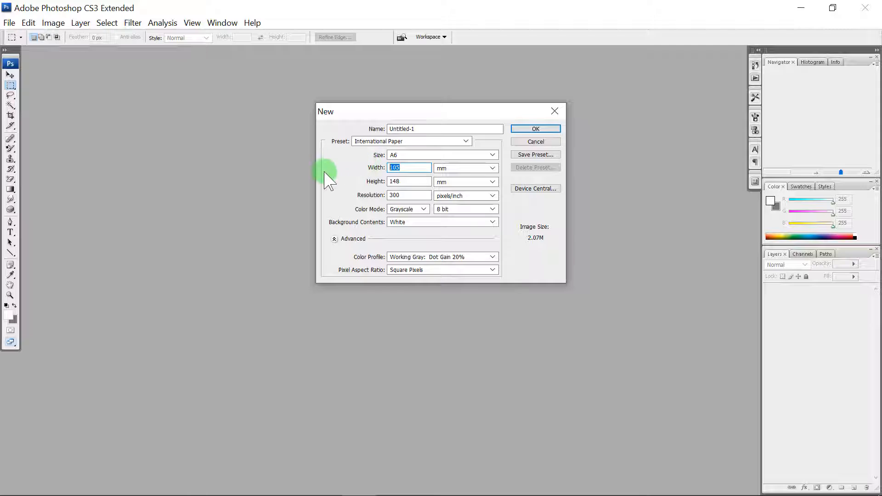
click(396, 155)
click(403, 183)
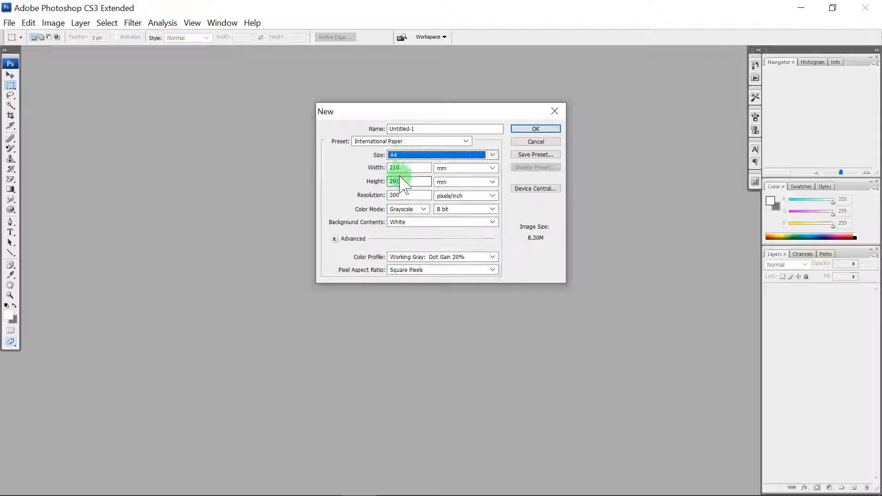
key(Tab)
text(2)
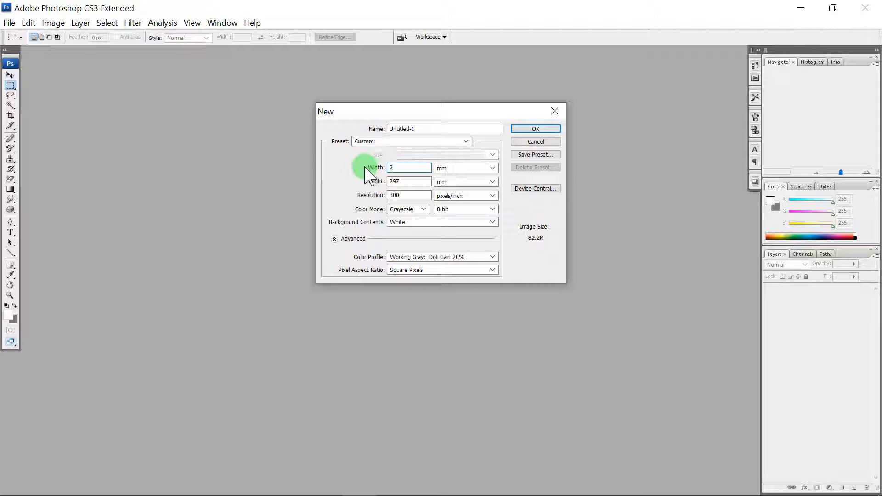
key(Escape)
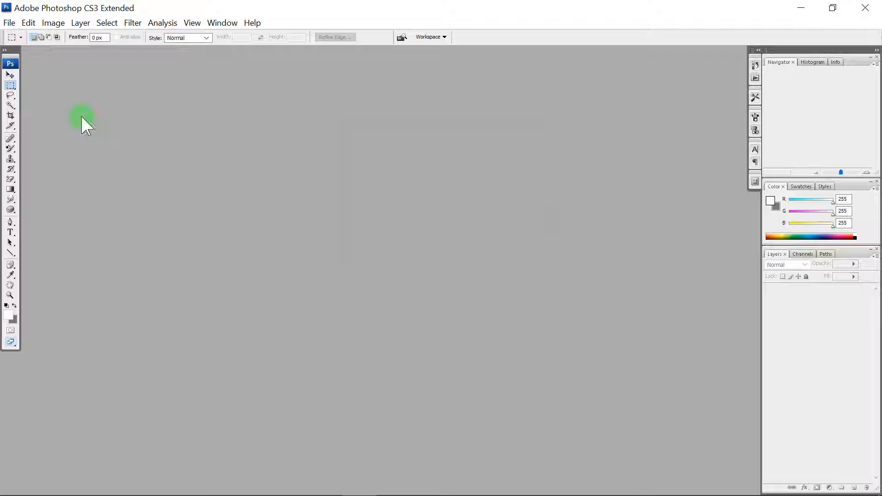
Step: Create a new landscape A4 grayscale document and paste the copied border image into it
click(8, 23)
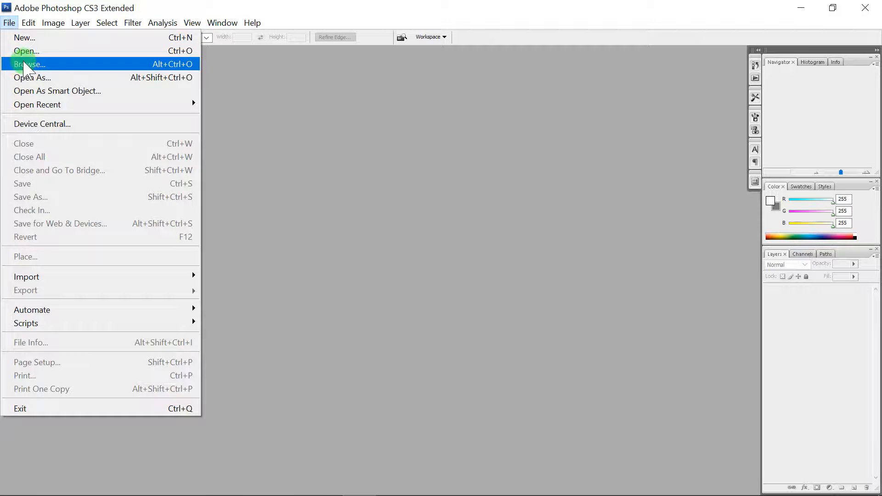
click(19, 37)
key(Return)
click(28, 23)
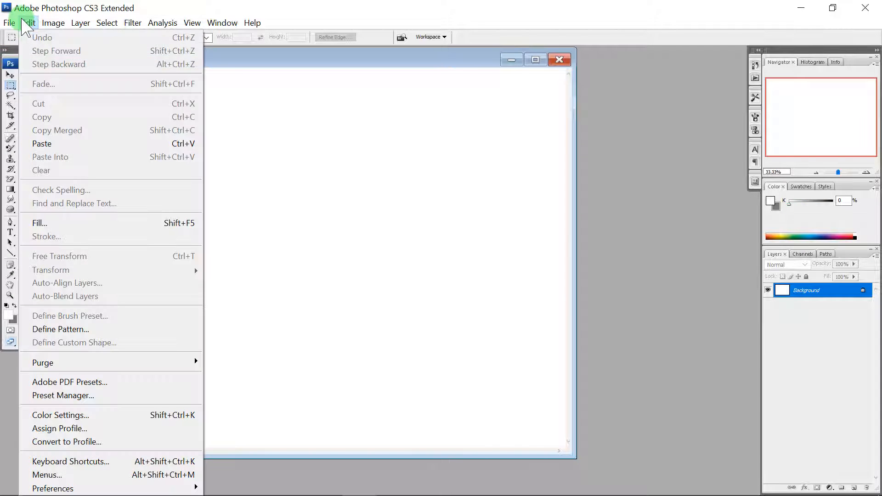
click(49, 144)
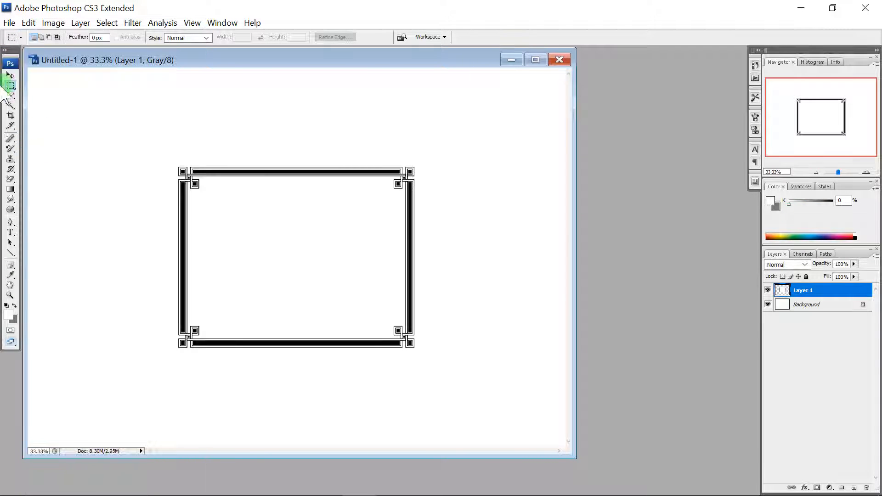
Step: Move the pasted border to the page's upper-left corner and scale it to about 220% width and 207% height
click(10, 76)
drag(270, 258, 118, 158)
key(ctrl+t)
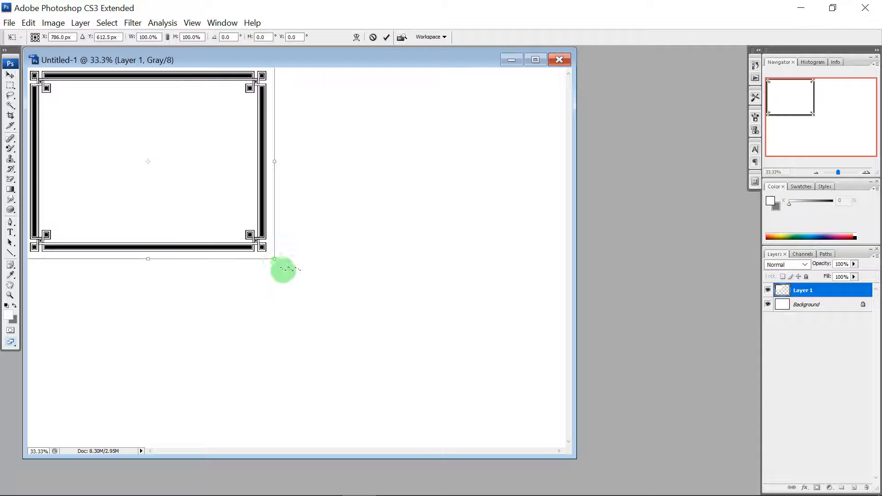
drag(263, 248, 567, 442)
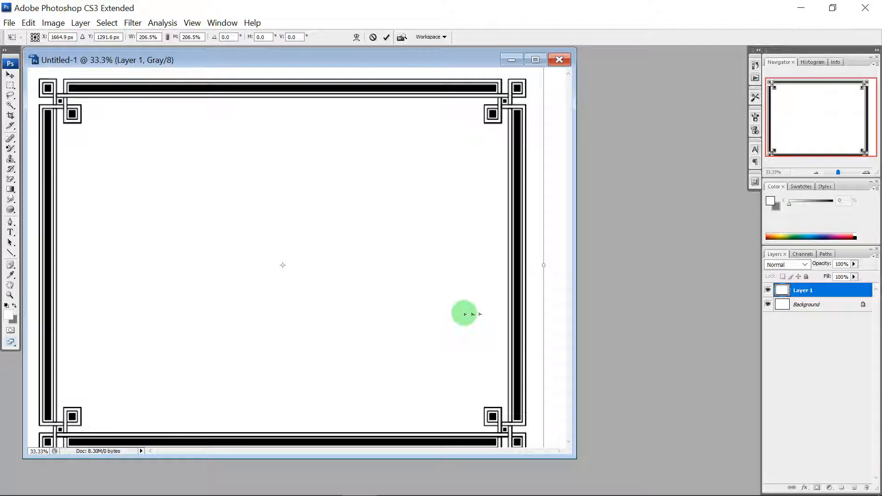
drag(542, 266, 577, 265)
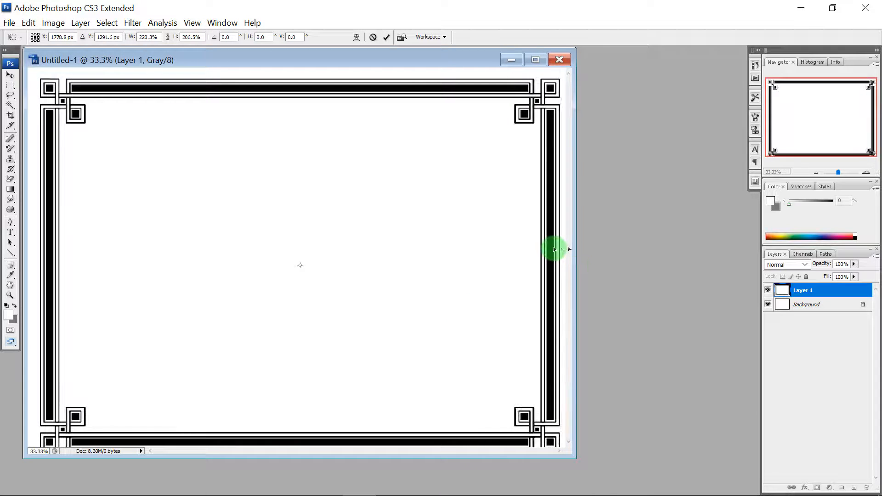
Step: Shift the enlarged border slightly up and left so all four sides fit on the page, and apply the transform
key(Up)
key(Up)
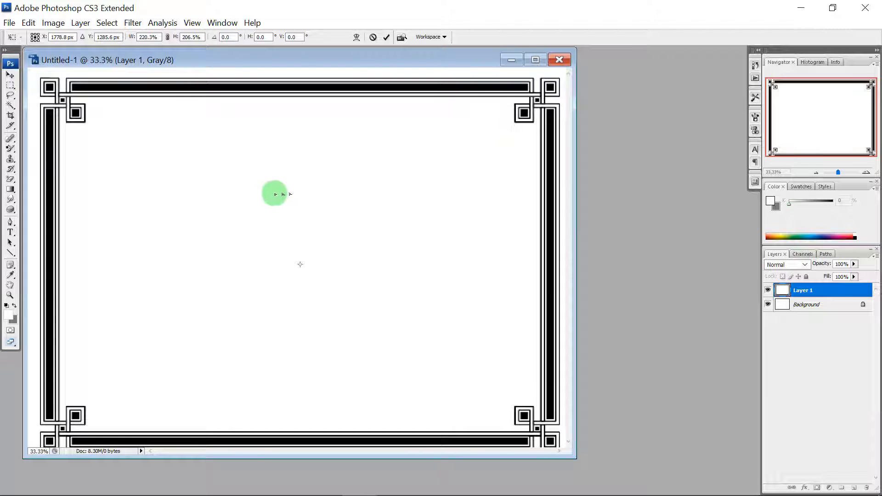
drag(275, 193, 265, 185)
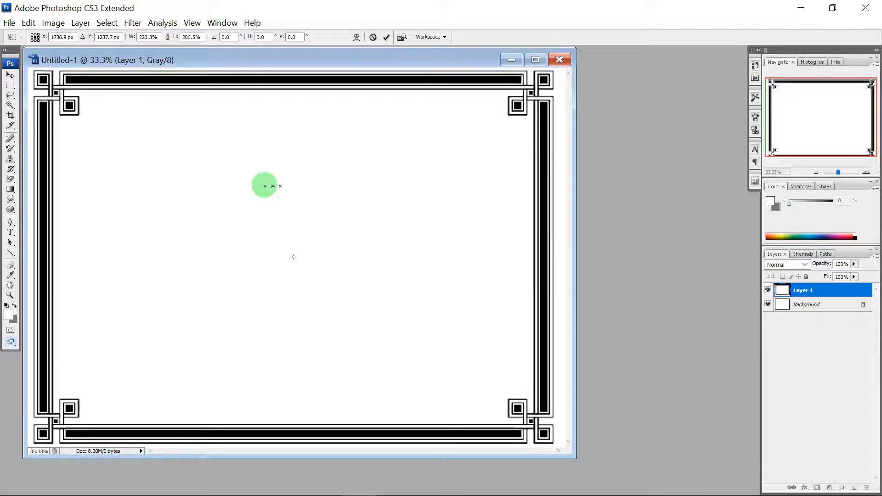
key(Return)
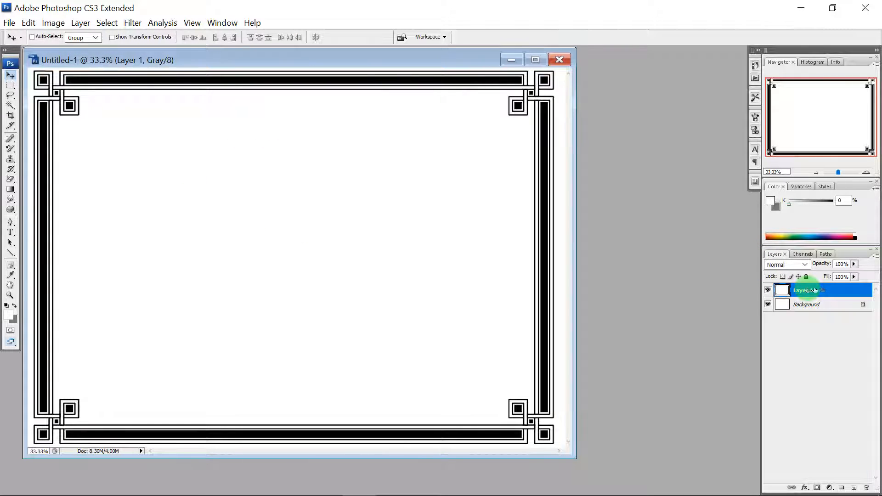
right_click(807, 291)
key(Escape)
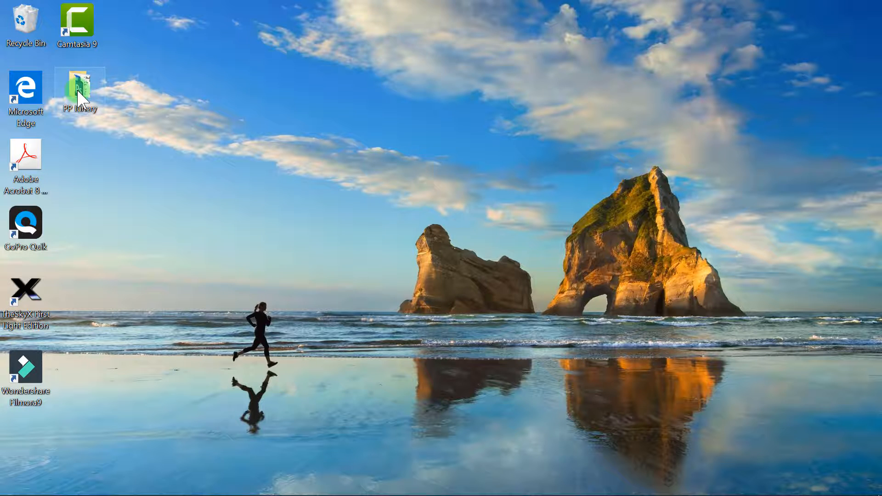
Step: Open designs copy.jpg from the PP Itinery desktop folder and copy the grey Celtic-knot border image
double_click(79, 97)
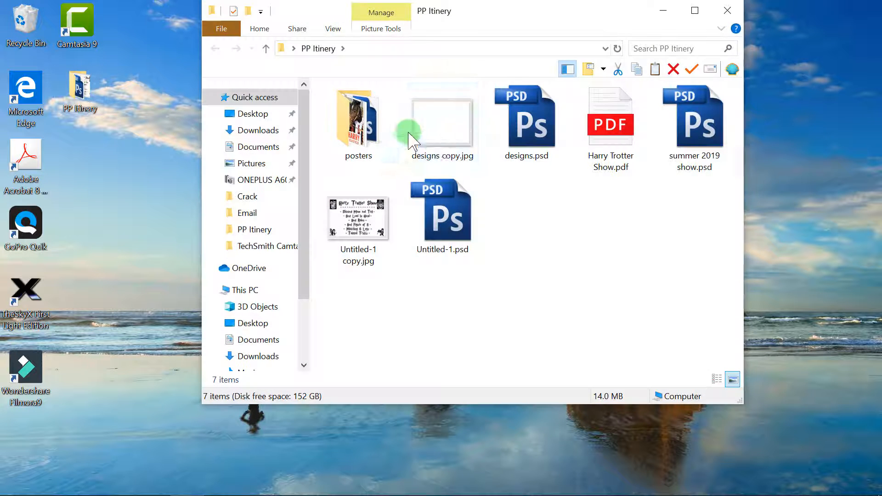
double_click(443, 134)
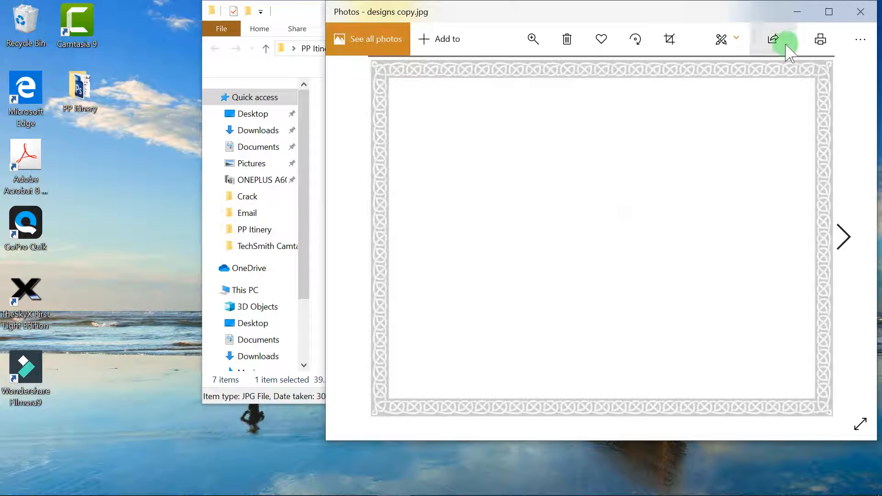
right_click(484, 133)
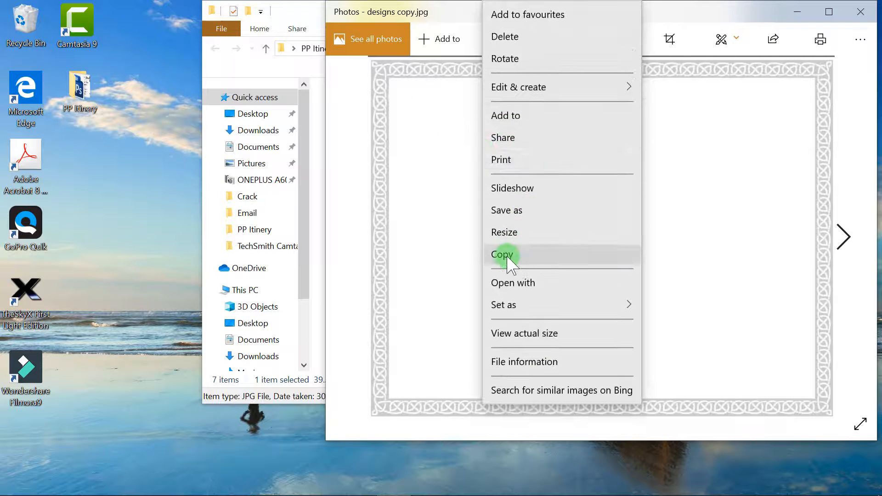
click(505, 253)
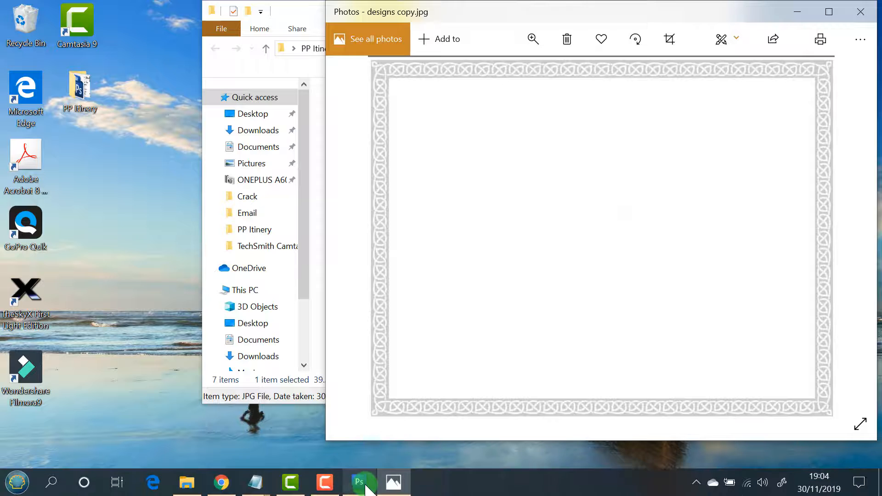
Step: Switch to Photoshop, paste the grey border into the open document, and move it to the page's upper-left corner
click(359, 482)
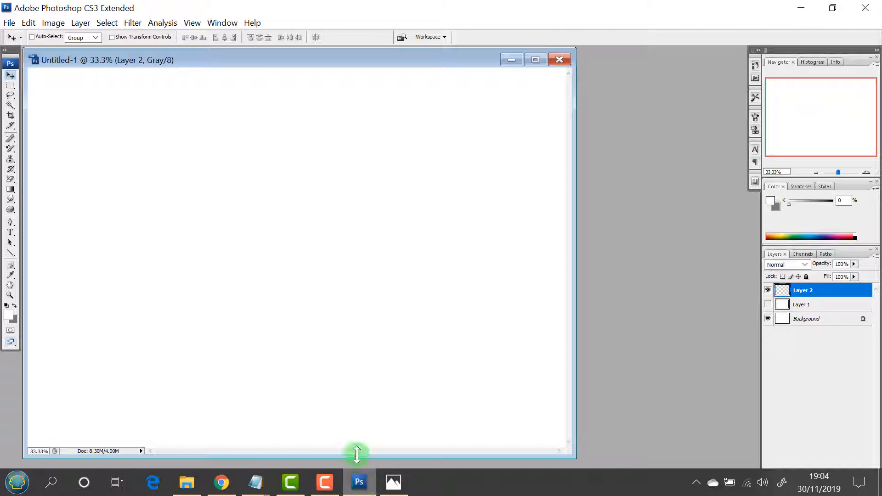
click(29, 23)
click(49, 144)
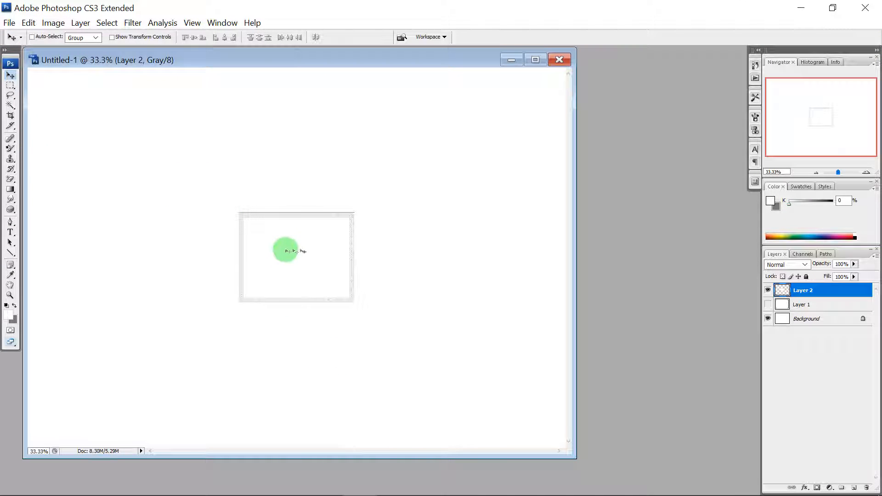
click(10, 75)
drag(290, 293, 116, 131)
Step: Scale the pasted border to about 459% width and 414% height, and shift it slightly up and left to fit the page
key(ctrl+t)
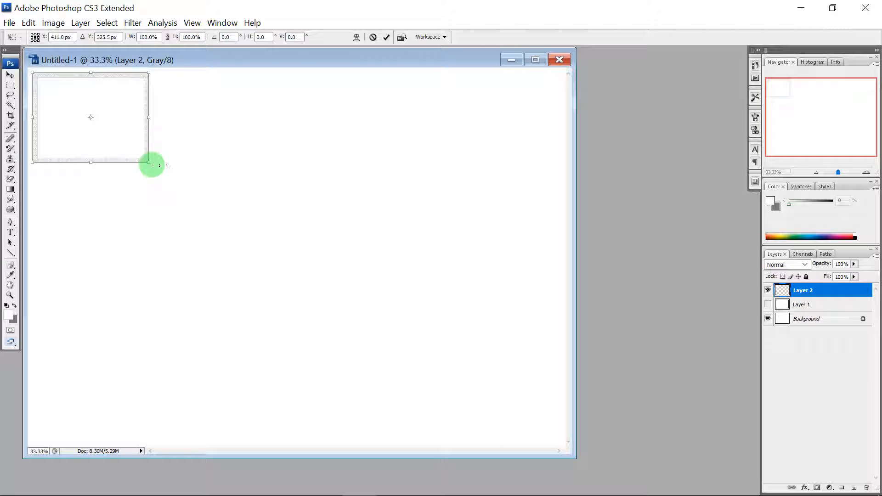
drag(151, 165, 550, 400)
drag(513, 259, 564, 260)
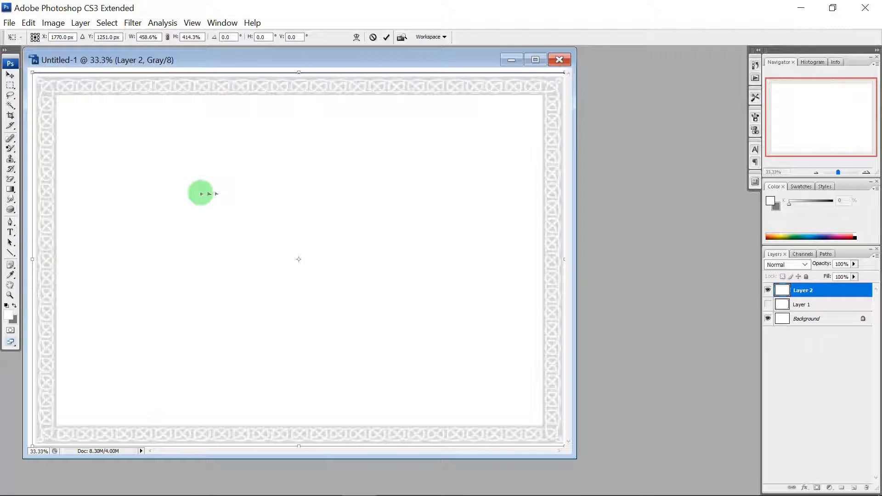
key(Return)
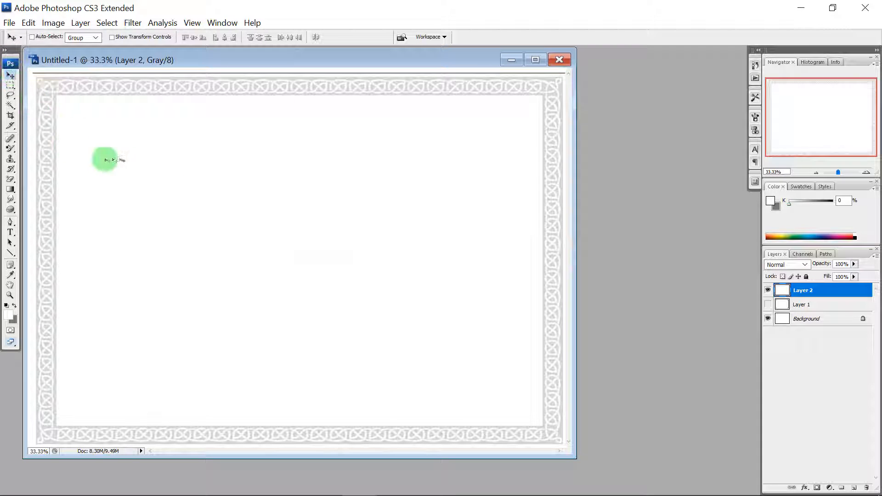
drag(231, 166, 231, 161)
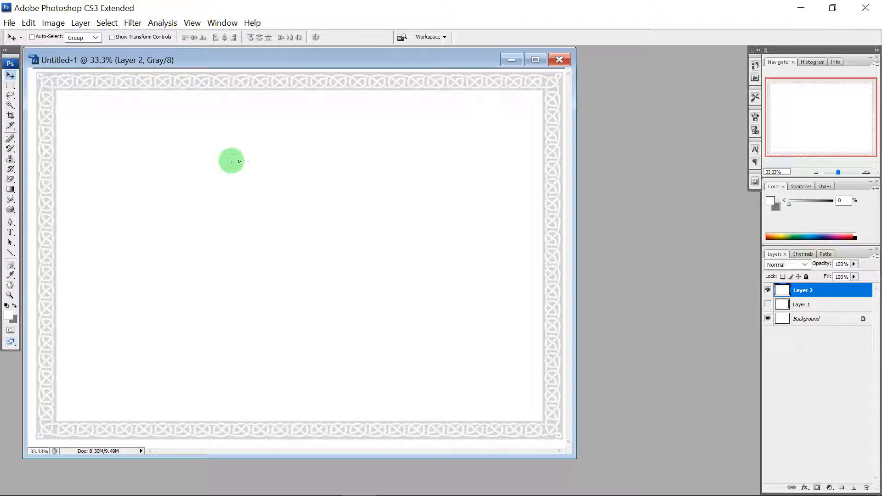
drag(413, 287, 402, 322)
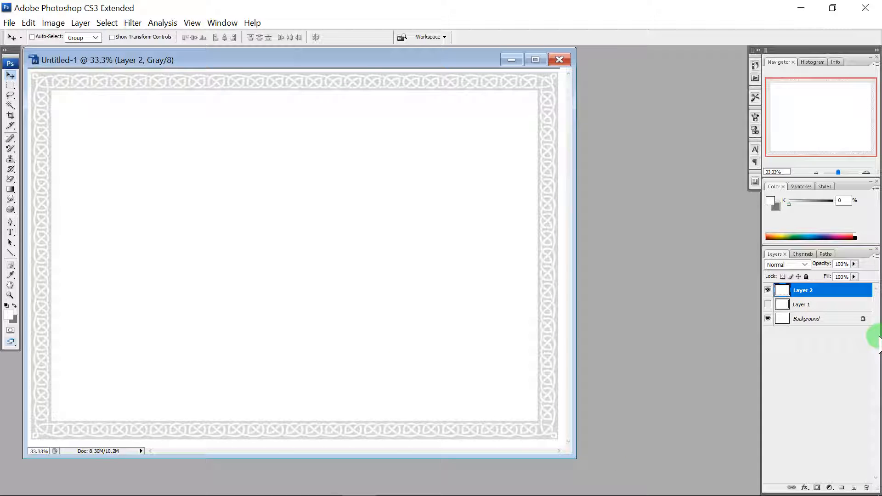
Step: Open Google Chrome and search dafont.com for "harry potter" fonts
mouse_move(687, 495)
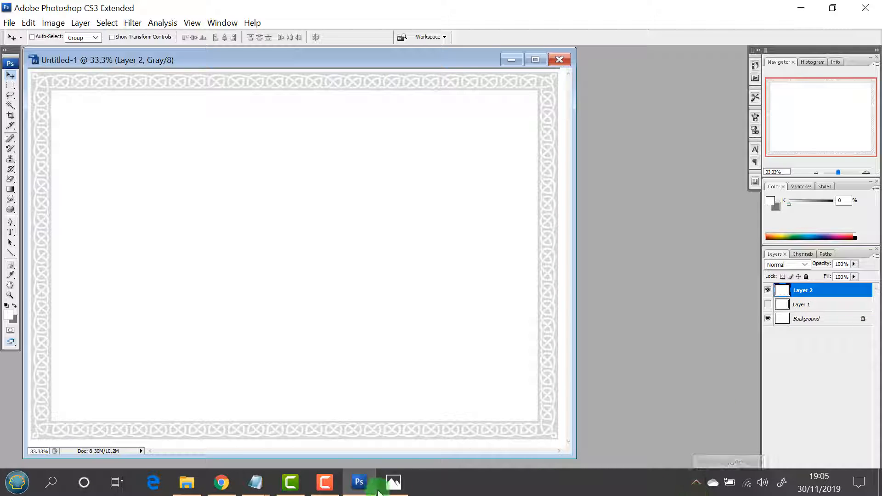
click(10, 486)
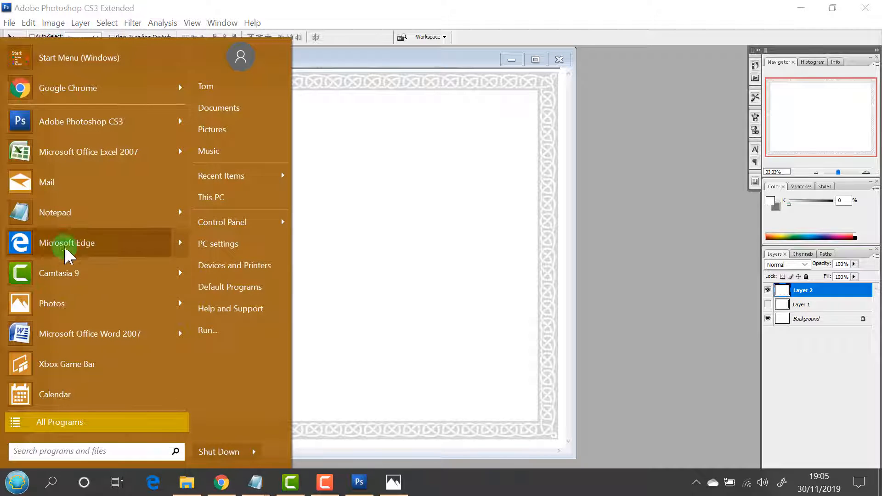
click(44, 99)
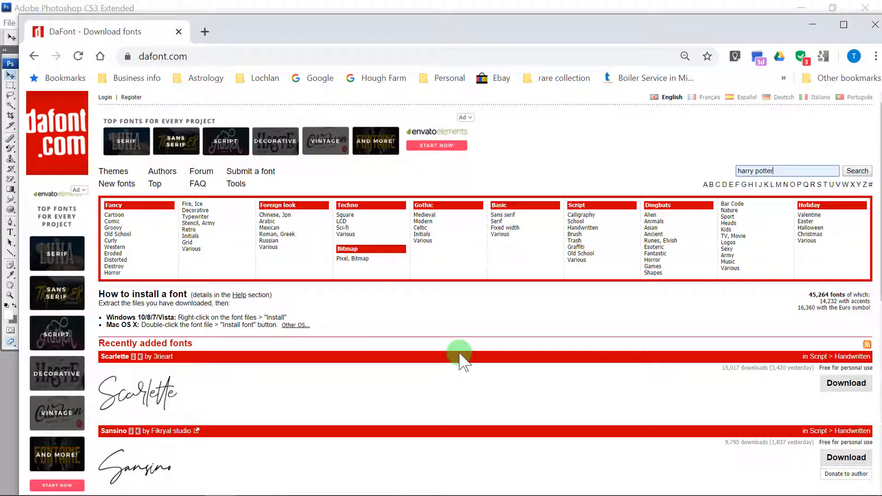
click(852, 171)
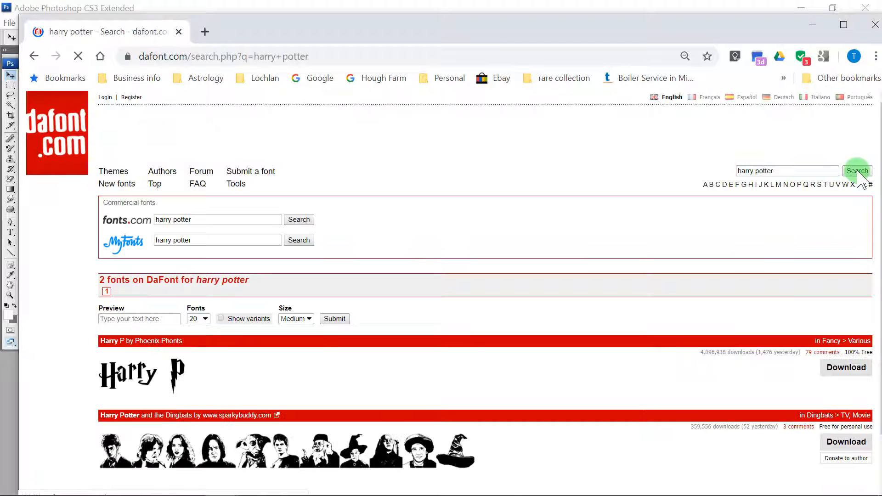
Step: Download the Harry P font and the Harry Potter and the Dingbats font
click(834, 373)
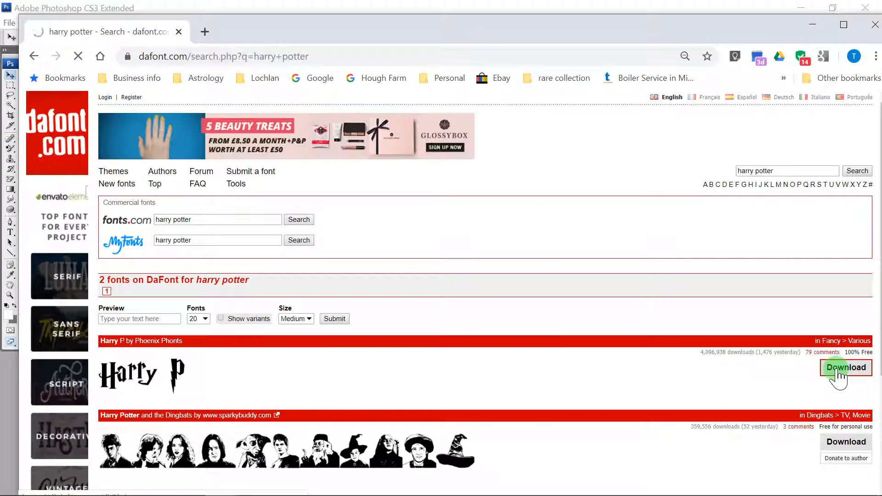
scroll(253, 329, down, 5)
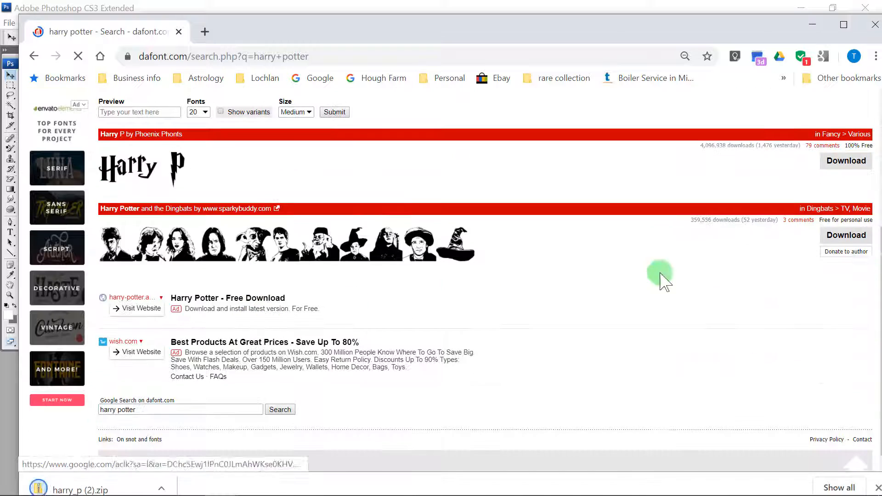
click(846, 235)
Step: Try to install the Harry P font from harry_p (2).zip, declining to replace the existing copy, and close its windows
click(276, 486)
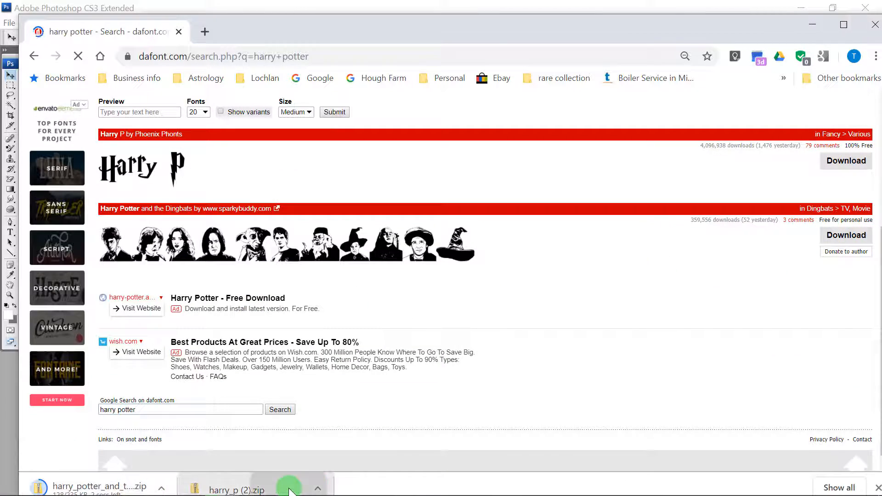
double_click(368, 126)
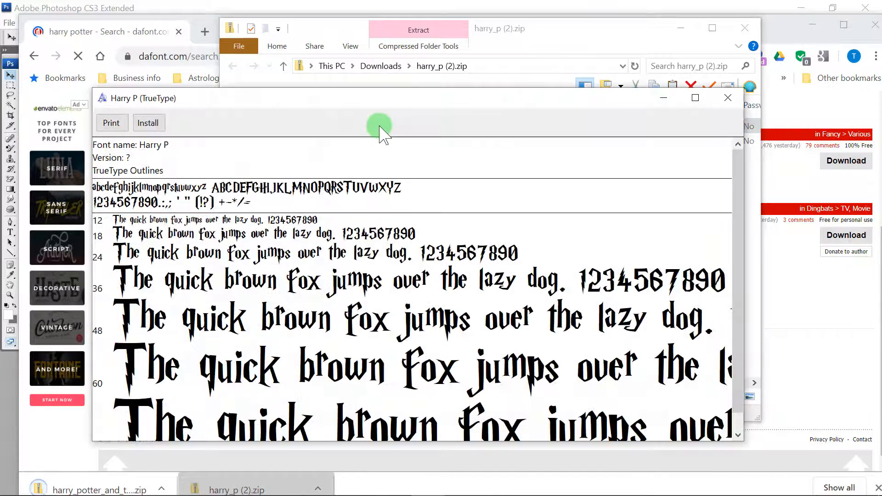
click(148, 123)
click(524, 262)
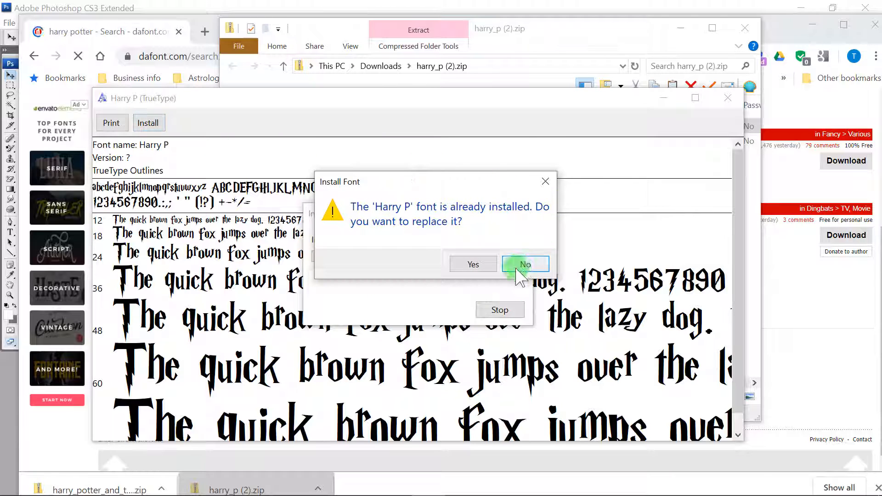
click(728, 97)
click(753, 27)
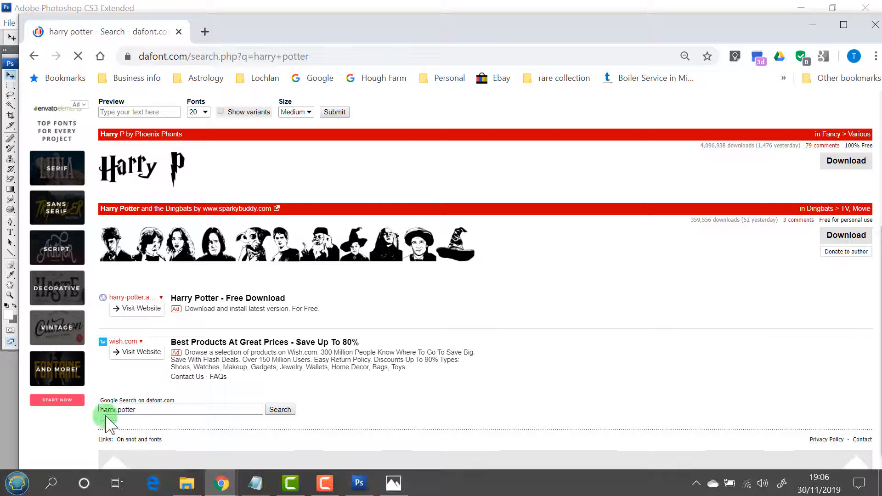
Step: Try to install the Harry Potter and the Dingbats font from its downloaded zip, and close the font windows and the browser
click(74, 488)
double_click(416, 145)
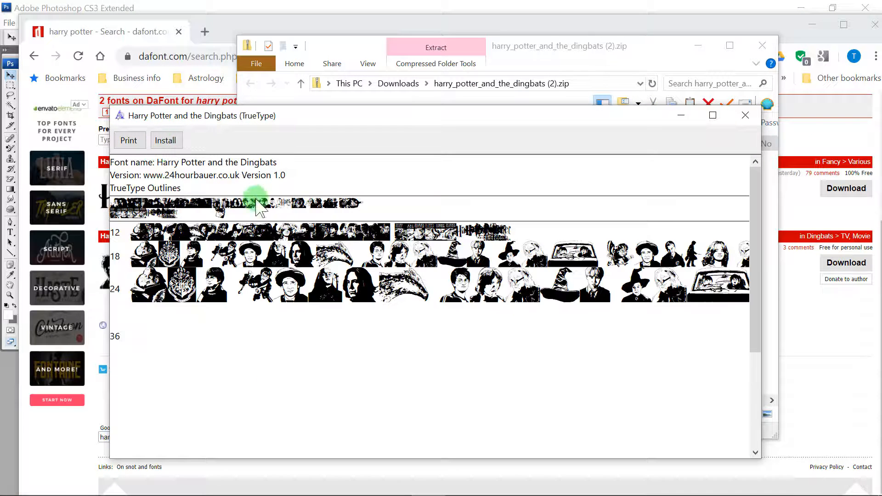
click(165, 140)
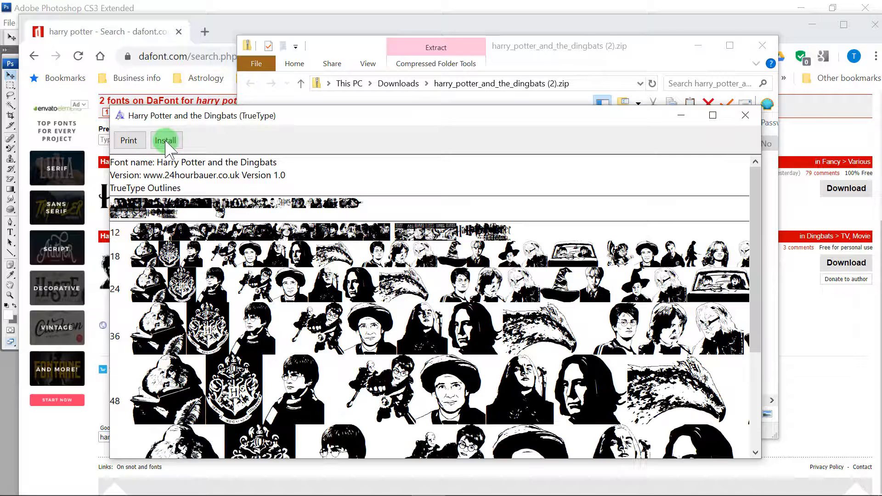
click(515, 271)
click(519, 326)
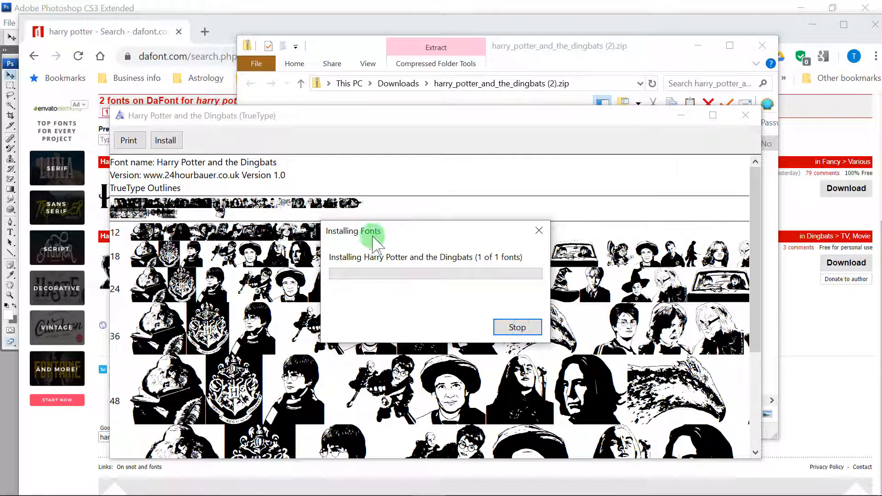
click(745, 115)
click(762, 45)
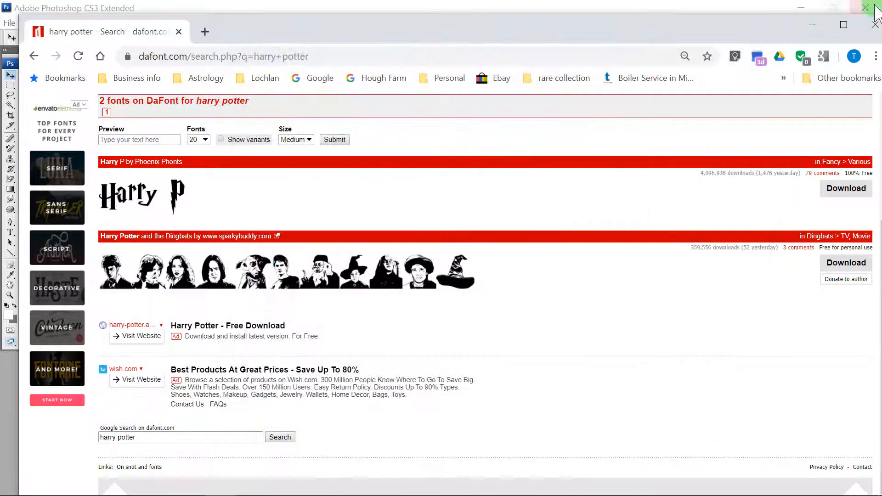
click(873, 23)
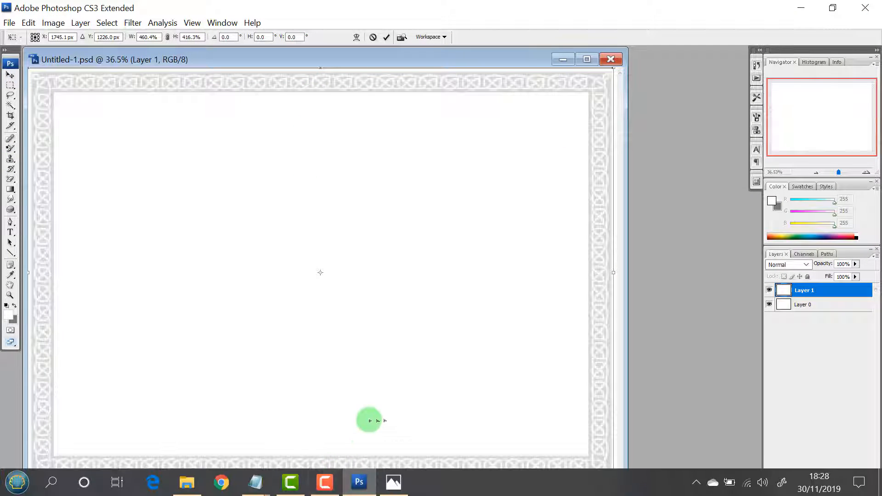
Step: Apply the border's pending transform in Untitled-1.psd and draw a wide text box across the upper part of the page
click(10, 74)
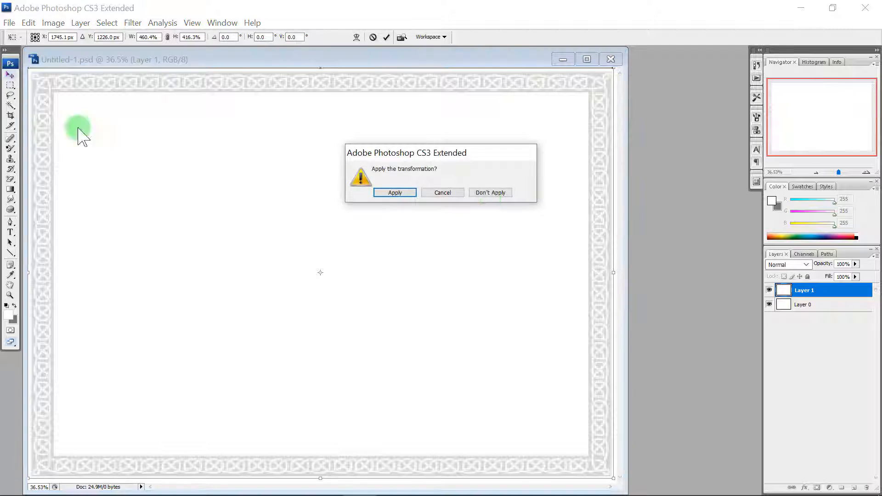
click(386, 191)
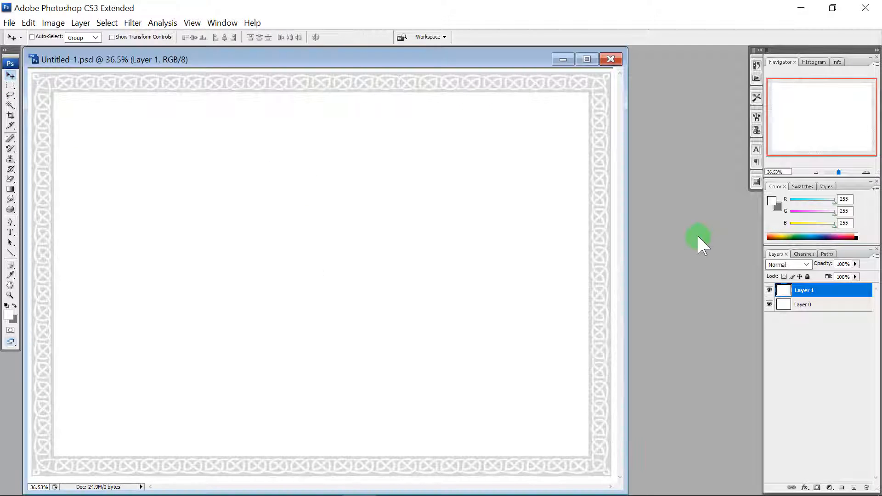
click(14, 231)
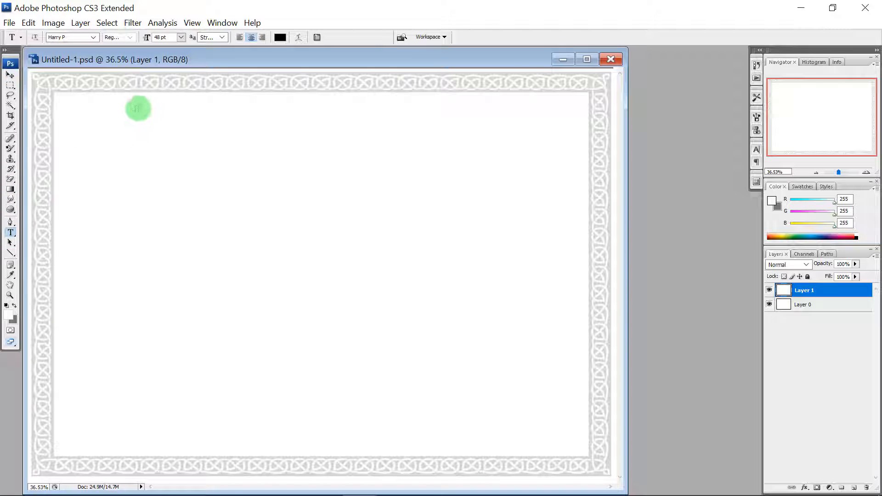
drag(158, 103, 491, 197)
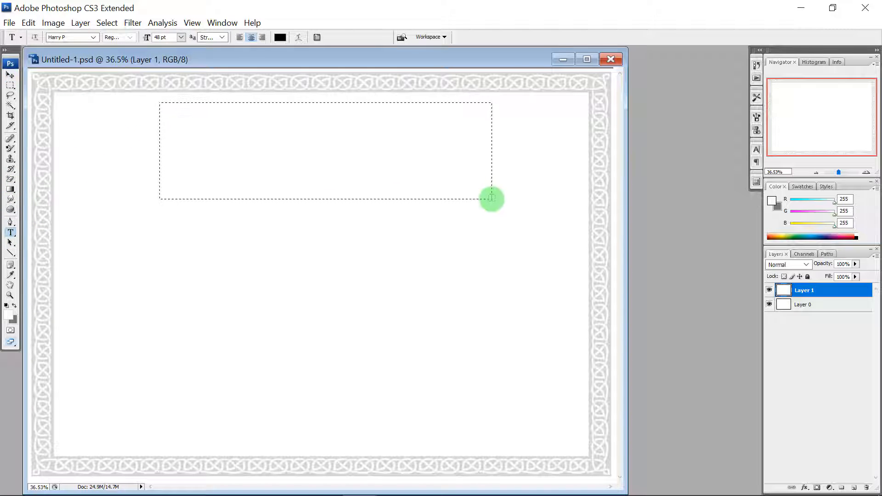
key(Escape)
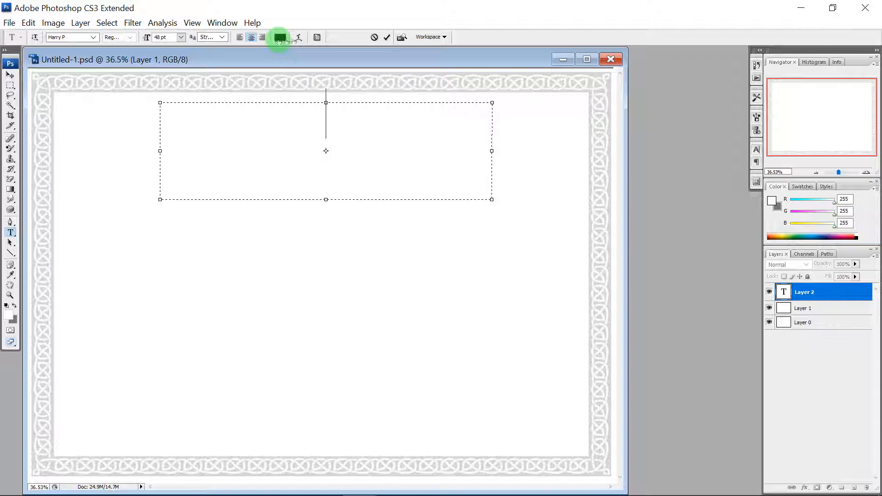
Step: Set the text box's colour to black (000000) and its font to Harry P
click(280, 37)
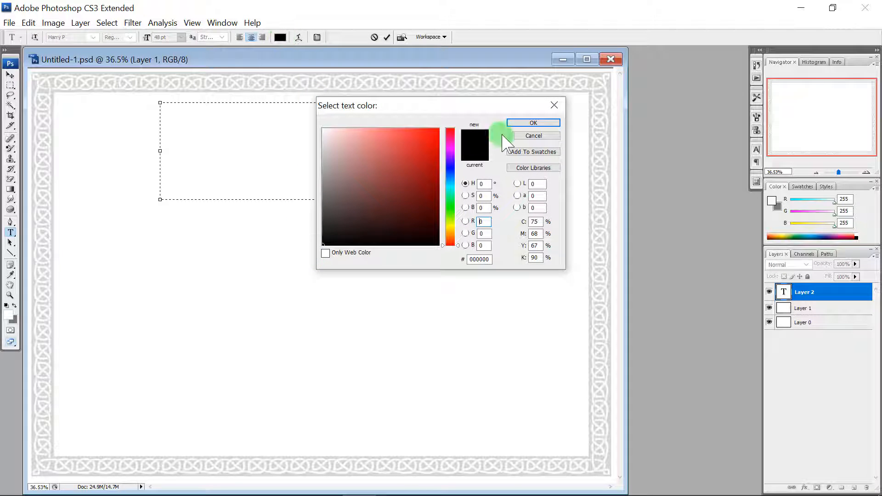
click(529, 123)
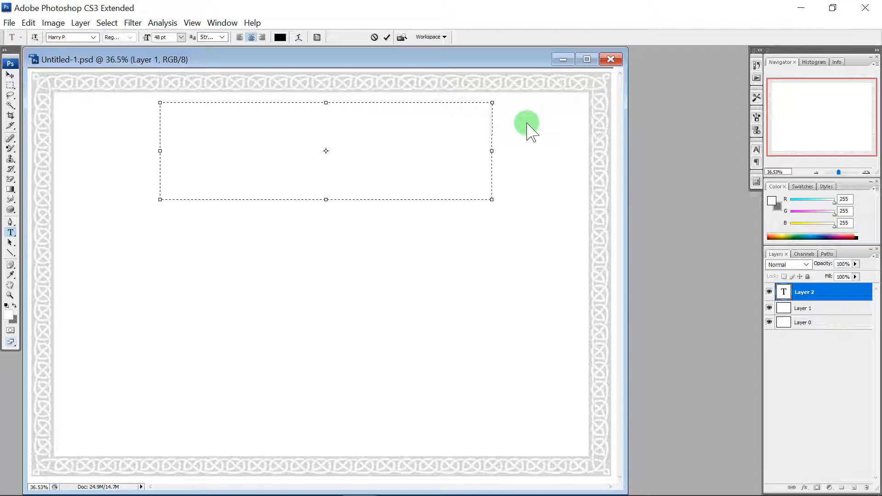
click(93, 37)
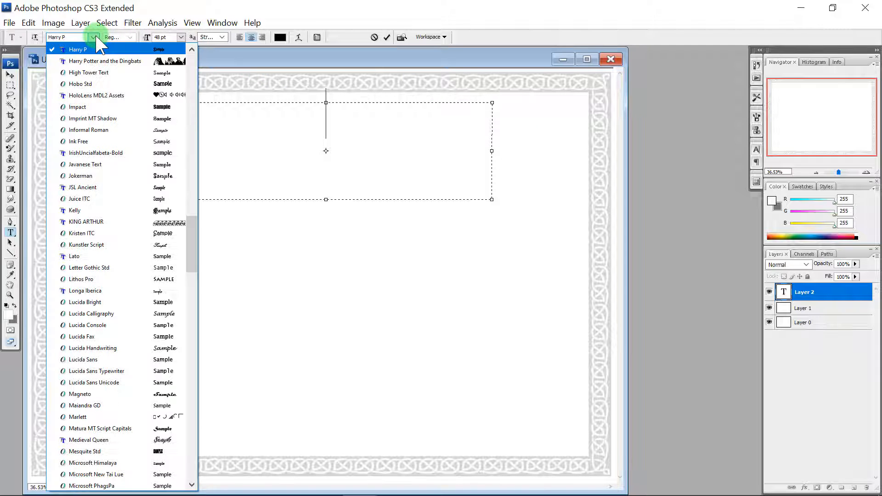
click(88, 50)
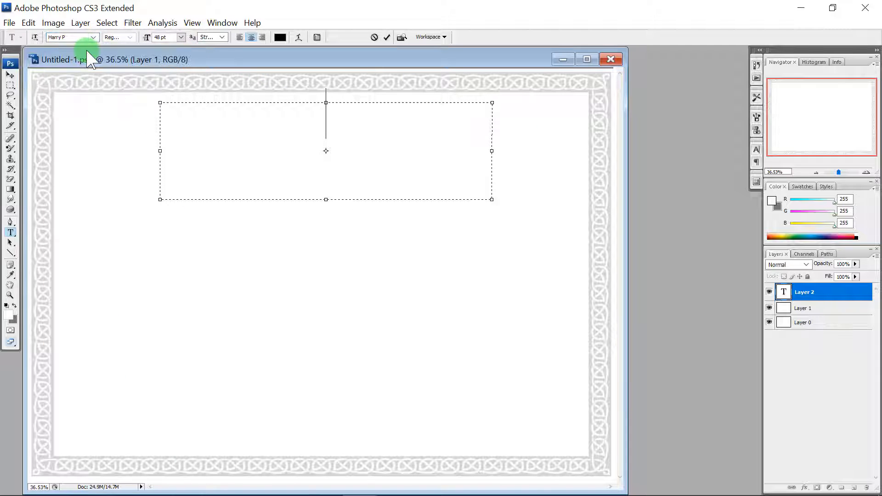
Step: Enter the title "Harry Trotter Show" in the text box
click(324, 149)
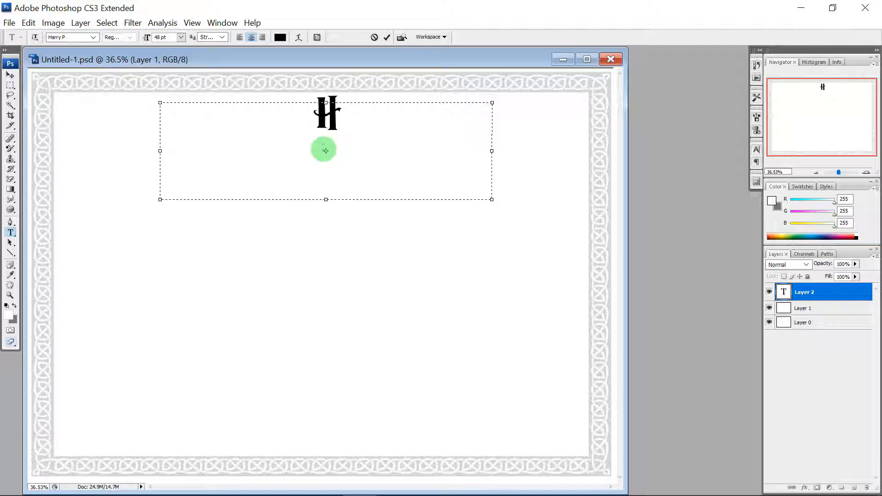
text(arry)
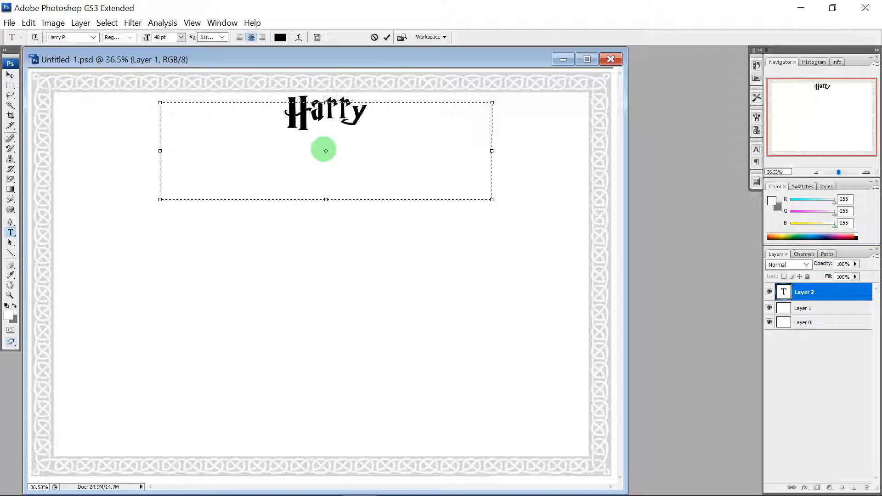
text( T)
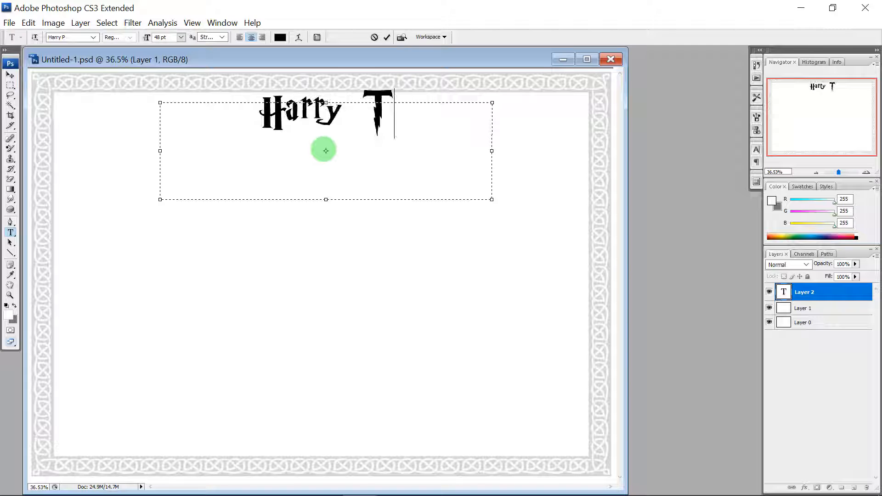
text(rotter)
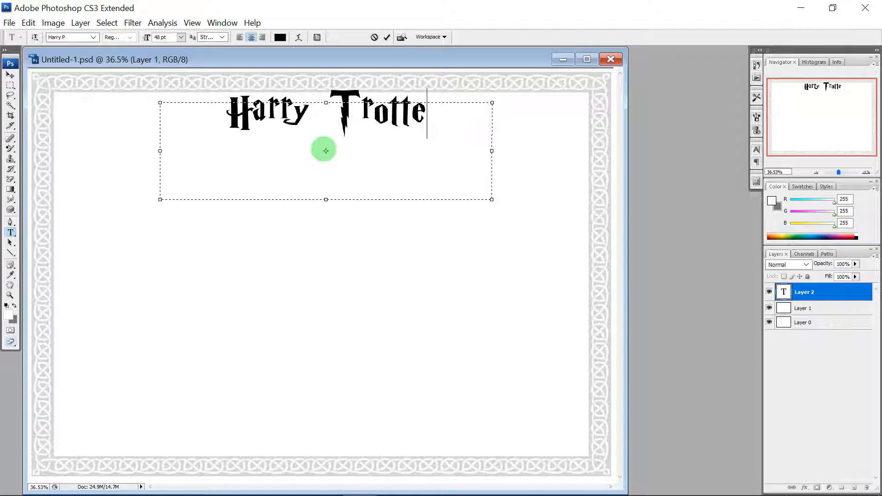
text( Show)
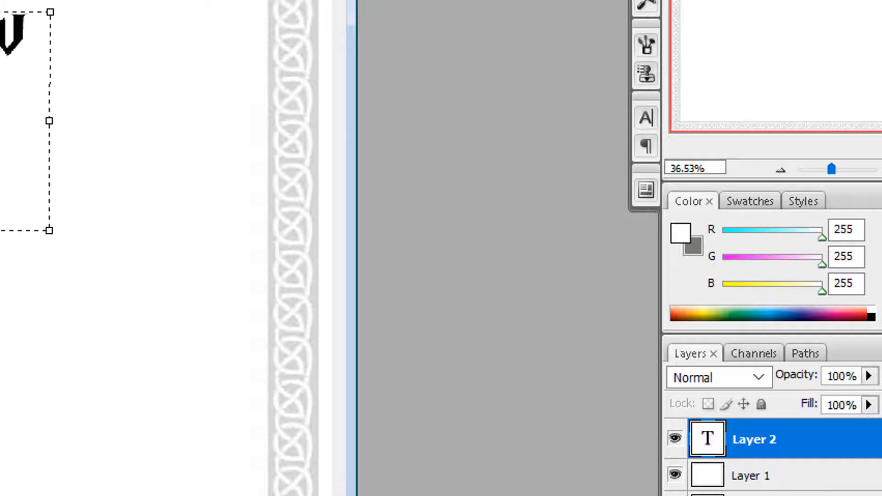
Step: Show the character settings, select the whole title and set its tracking to 50 after trying 75
click(646, 118)
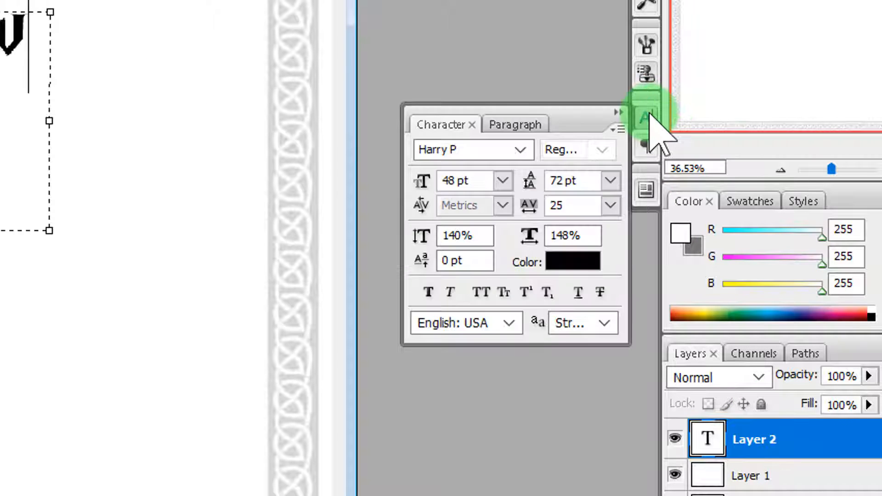
click(616, 205)
click(606, 495)
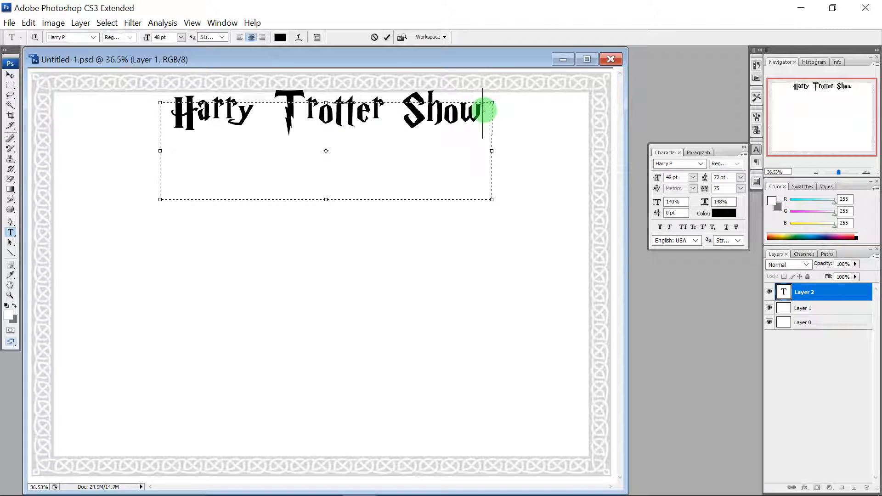
drag(484, 110, 167, 123)
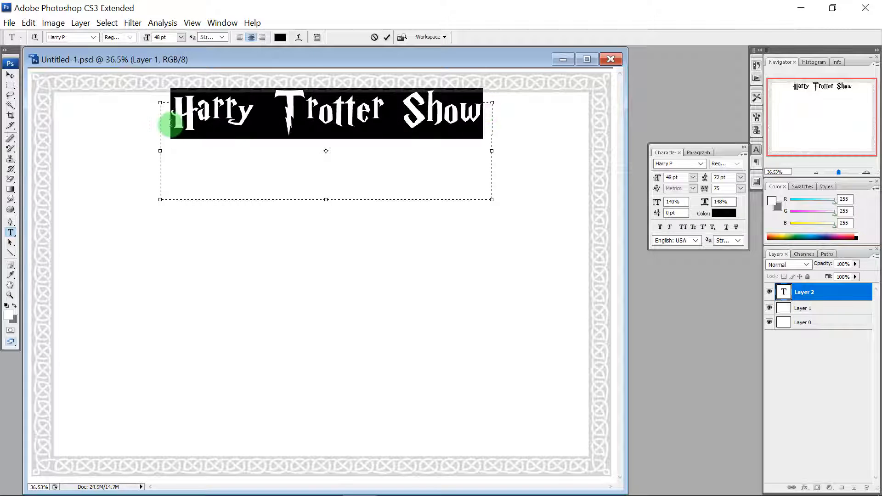
click(740, 188)
click(735, 364)
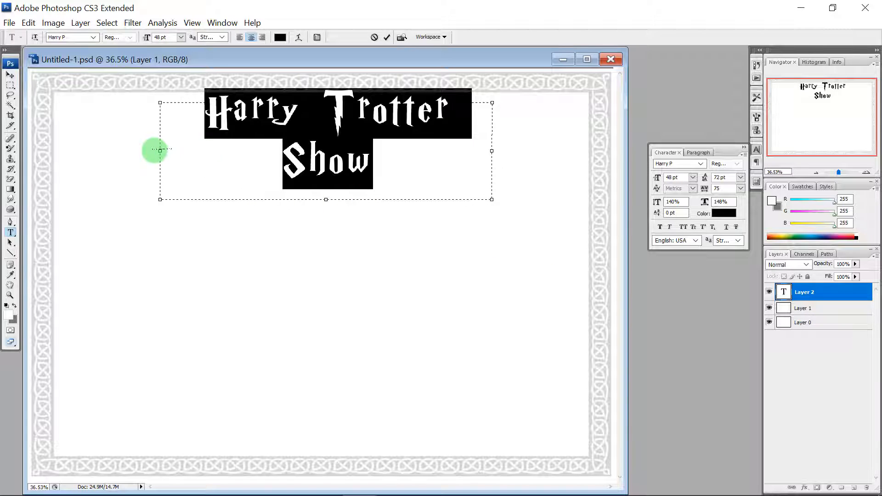
click(740, 188)
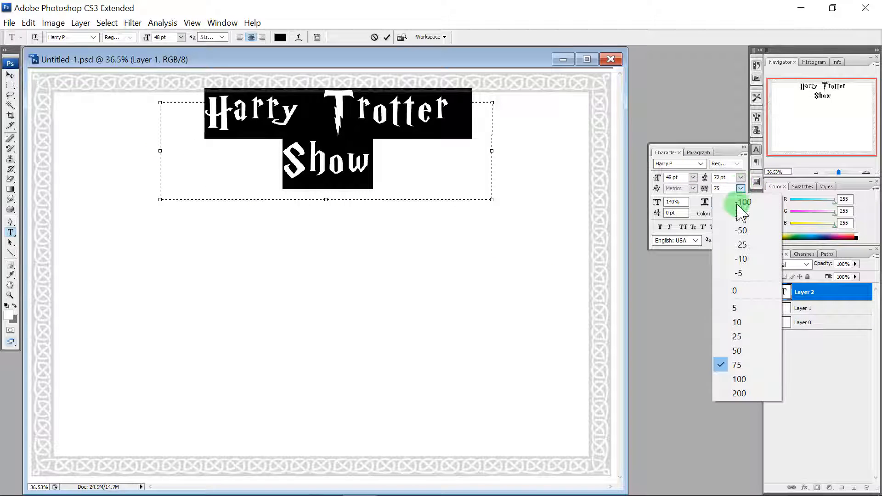
click(736, 350)
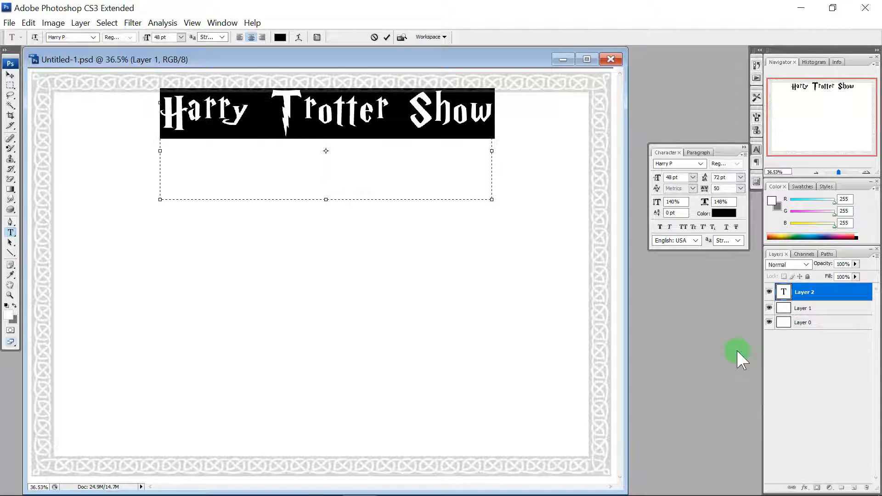
Step: Set the selected title's font size to 60 pt and its tracking to 10
click(693, 177)
click(697, 379)
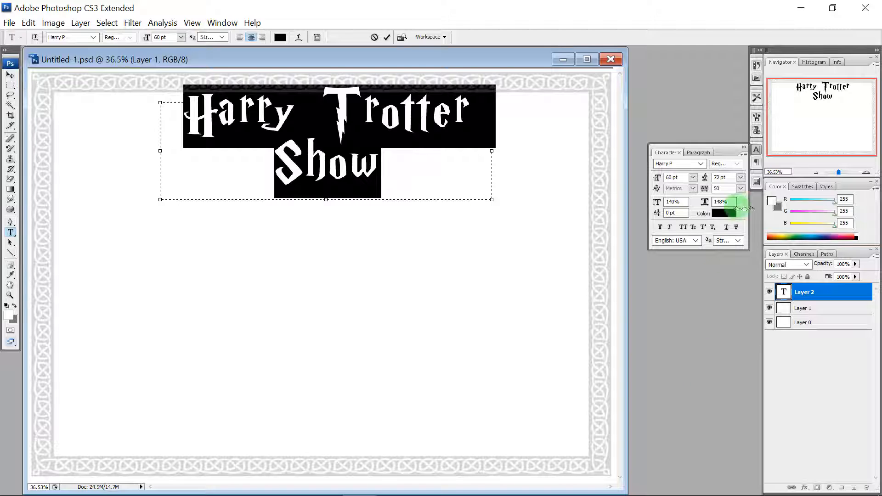
click(741, 188)
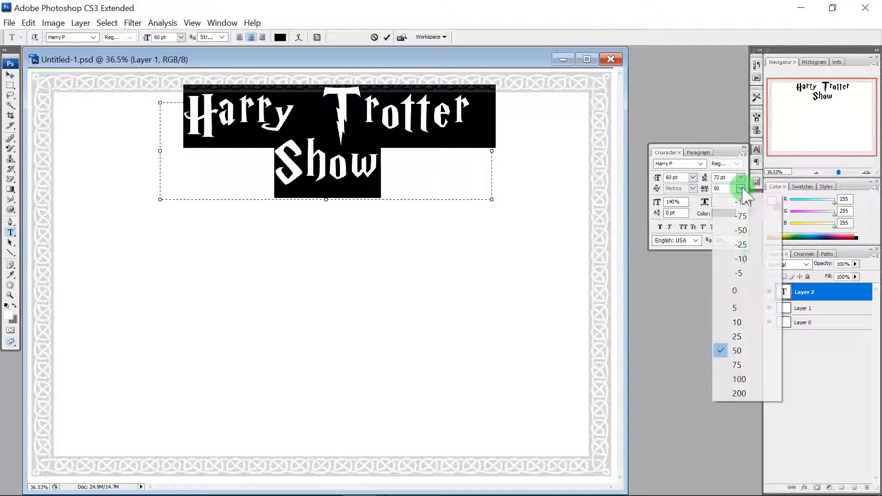
click(737, 323)
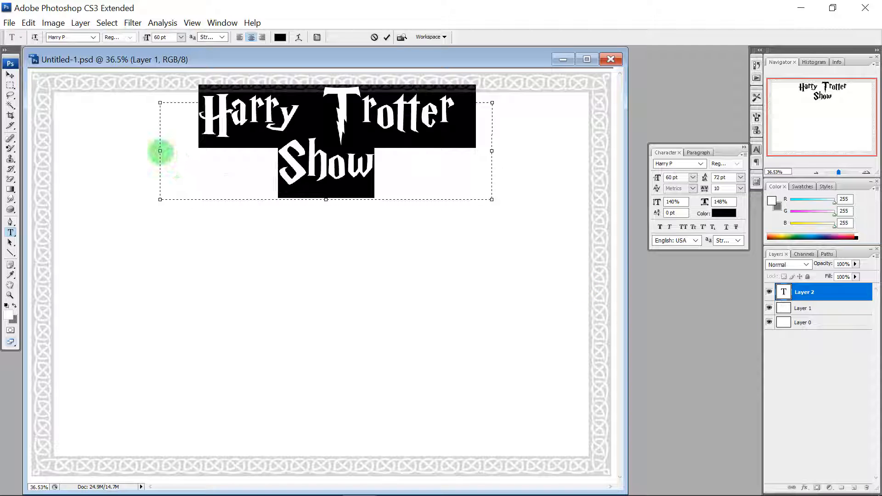
Step: Widen the text box to fit the title on one line, and move the title to the page's centre just below the upper border
drag(160, 151, 110, 151)
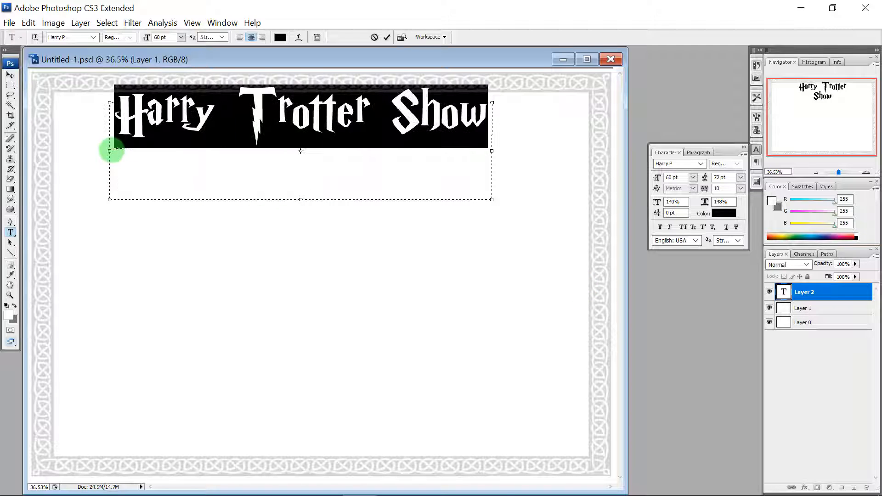
click(10, 74)
mouse_move(336, 137)
mouse_down()
mouse_move(358, 138)
mouse_move(352, 142)
mouse_up()
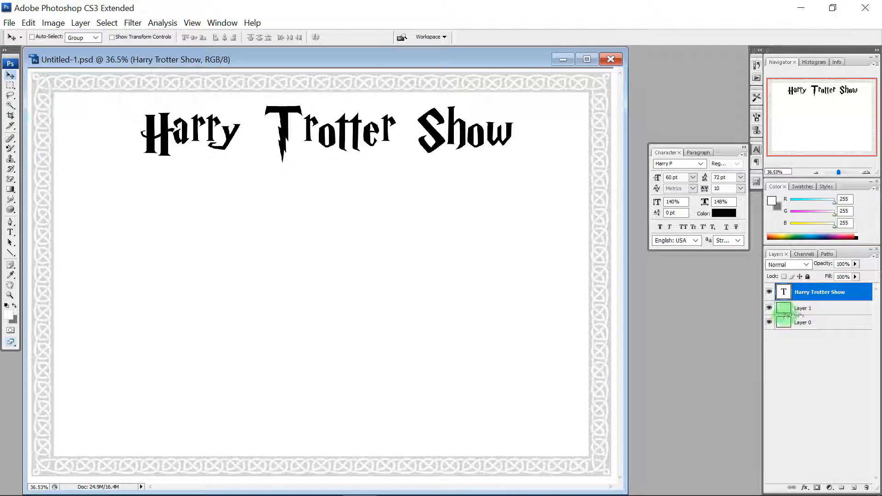
right_click(785, 291)
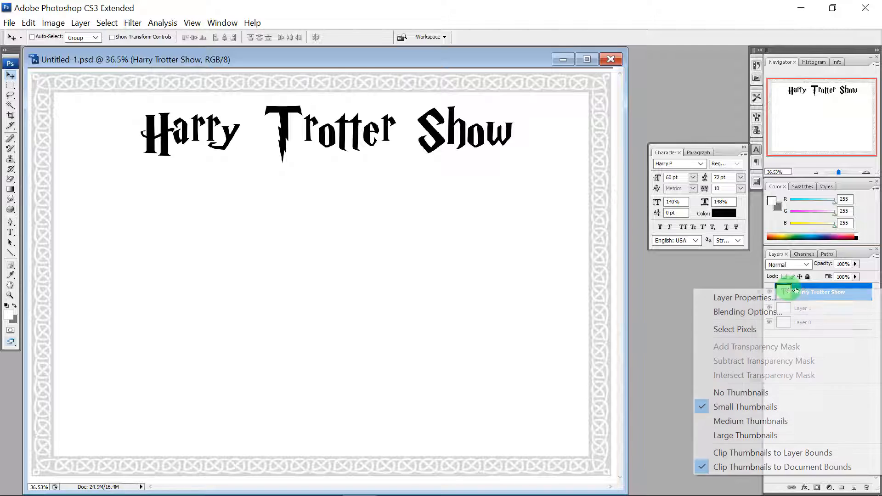
click(797, 283)
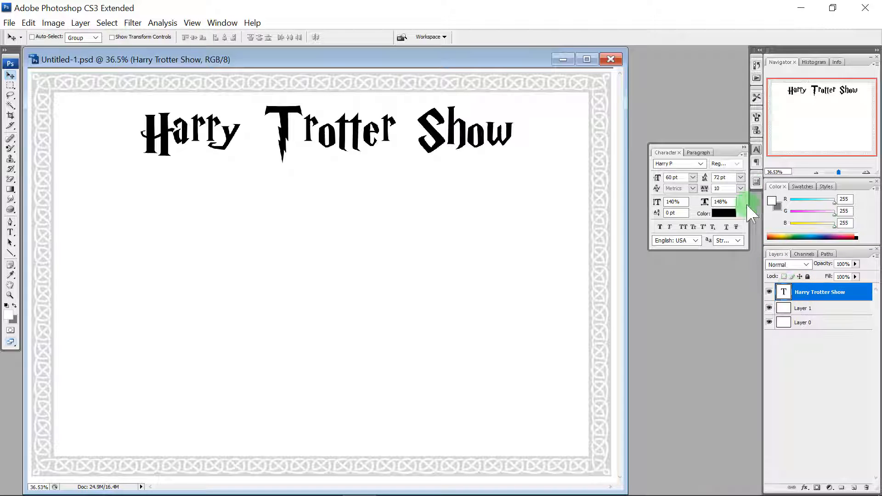
click(756, 150)
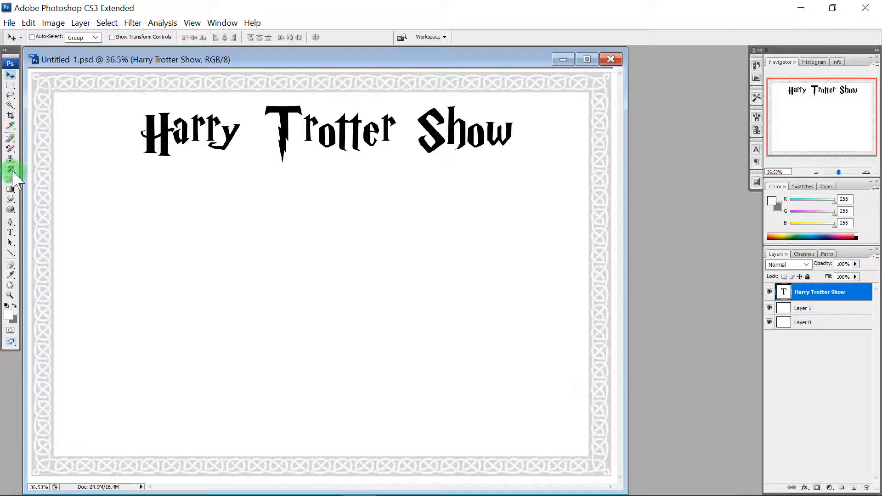
Step: Draw a wide, shallow text box beneath the title and fill it with a row of 16 asterisks
click(10, 232)
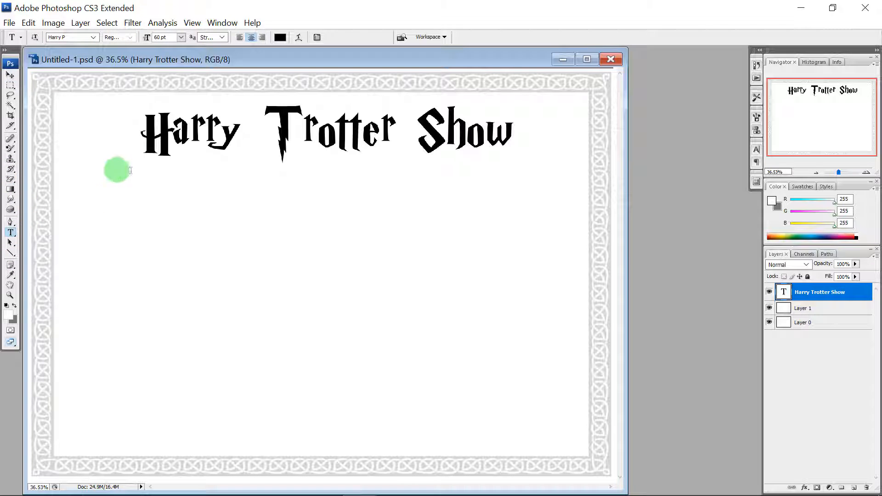
drag(71, 170, 578, 204)
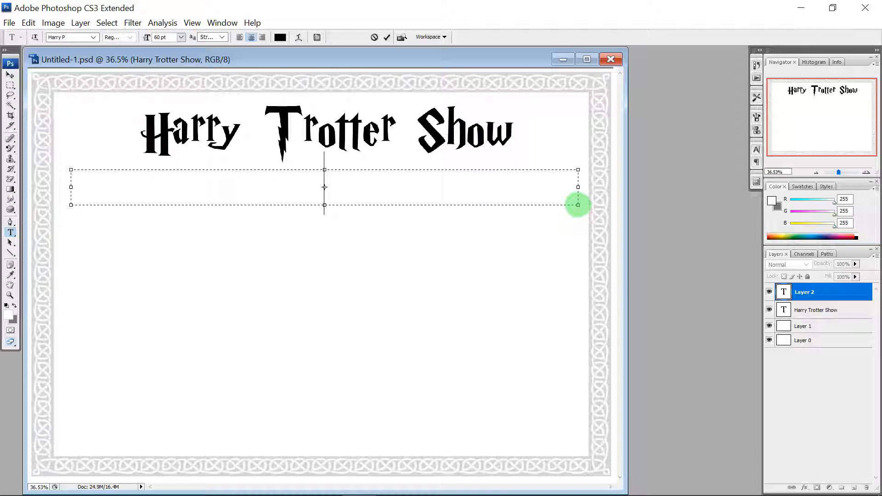
text(************)
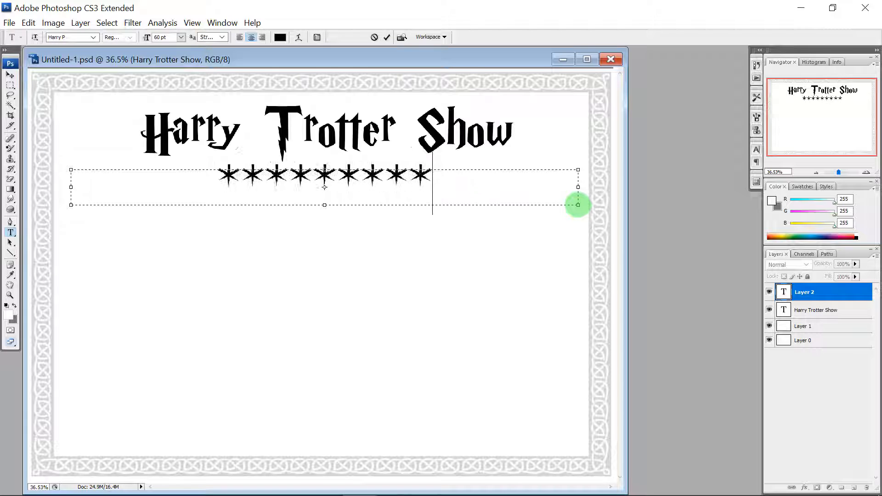
text(*******)
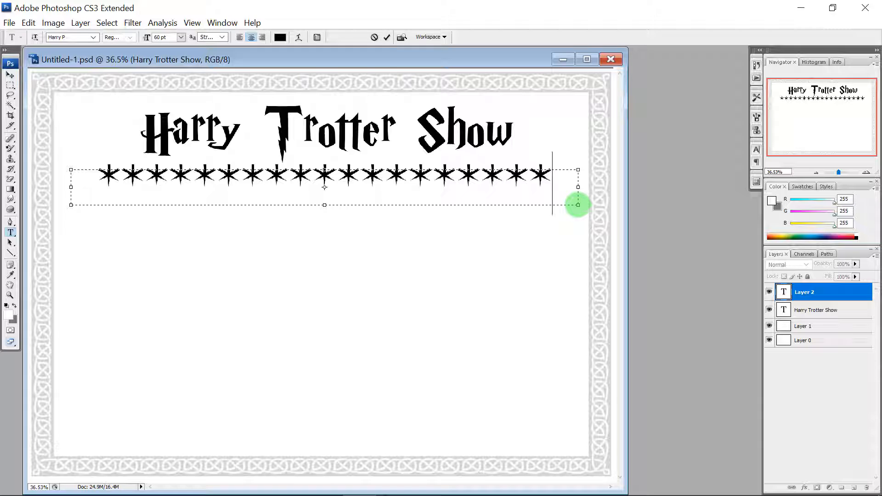
key(BackSpace)
key(BackSpace)
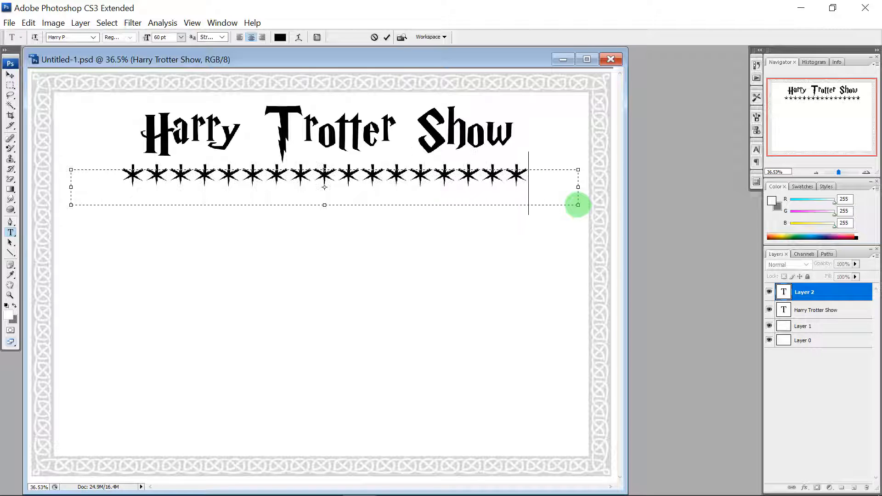
key(BackSpace)
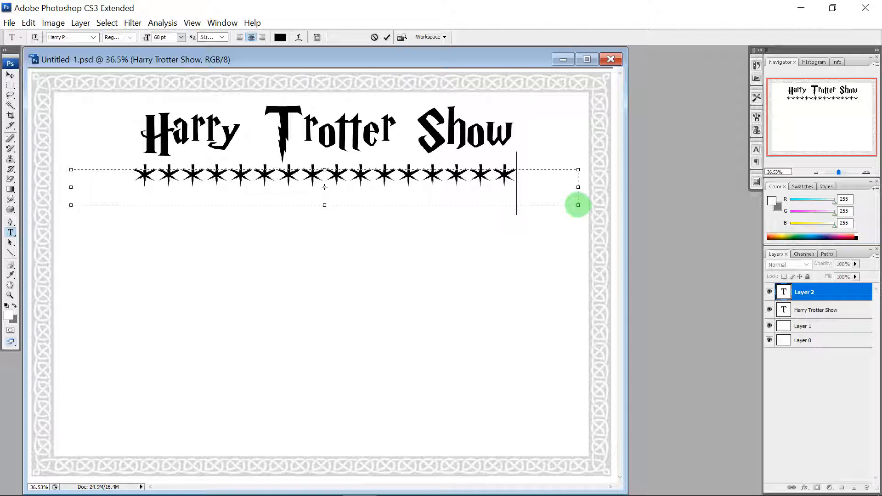
Step: Select the whole row of asterisks and set its font size to 30 pt after trying 14 pt
key(ctrl+a)
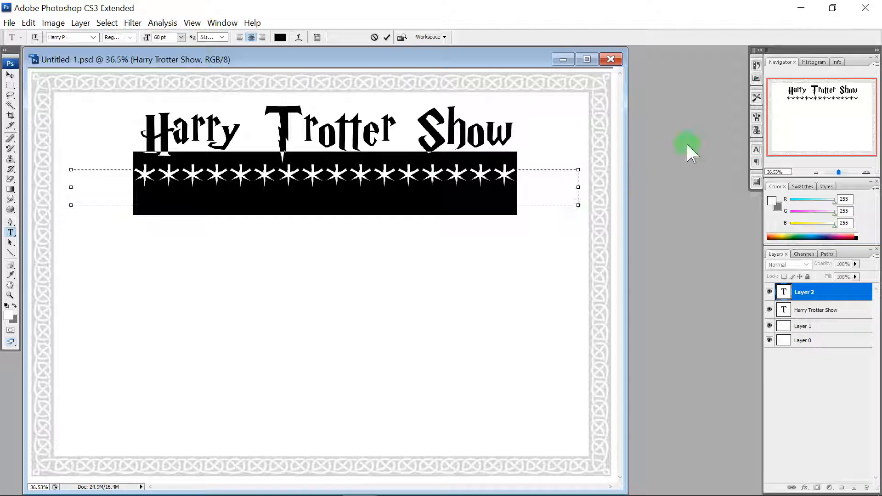
click(180, 38)
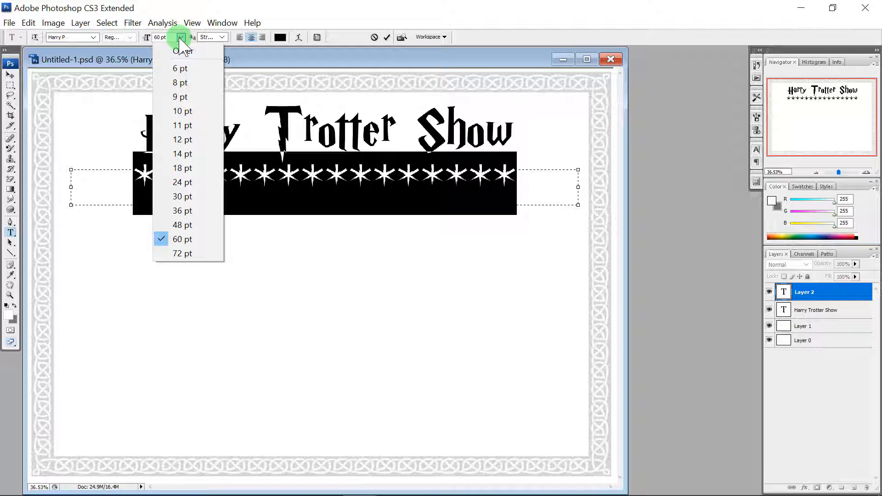
click(181, 152)
click(180, 37)
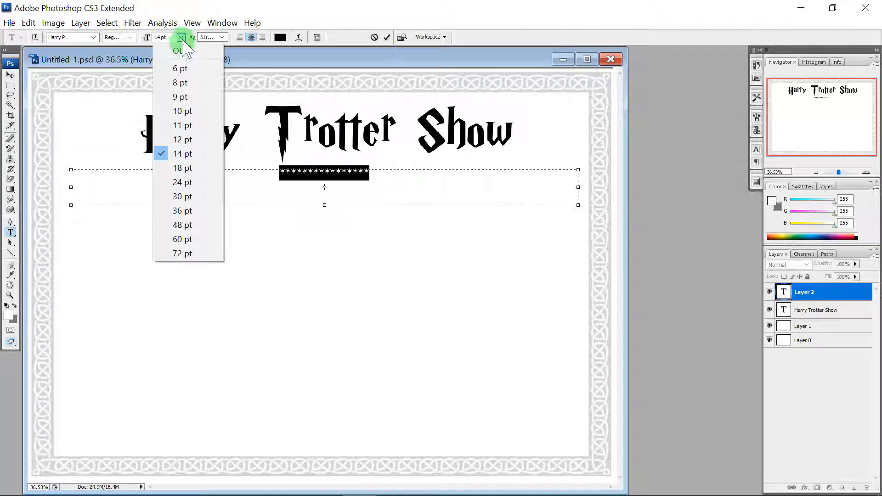
click(186, 196)
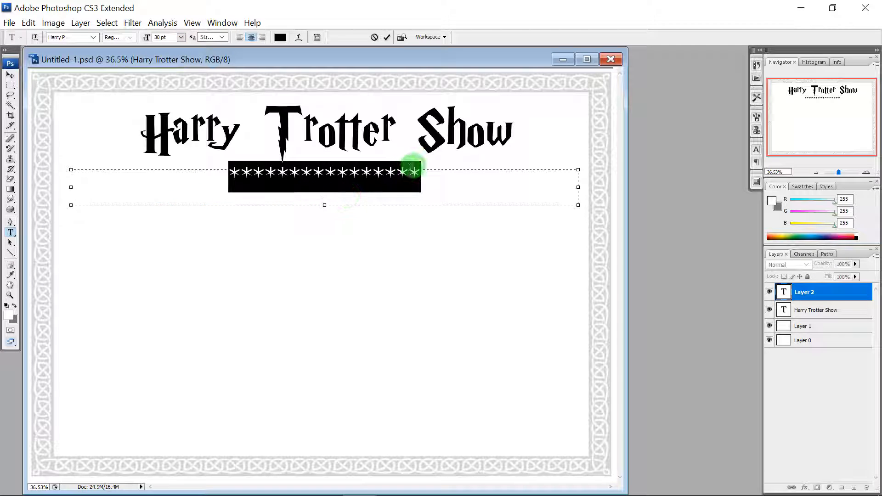
Step: Spread out the selected asterisks by setting their tracking to 200, after trying 75 and 100
click(756, 150)
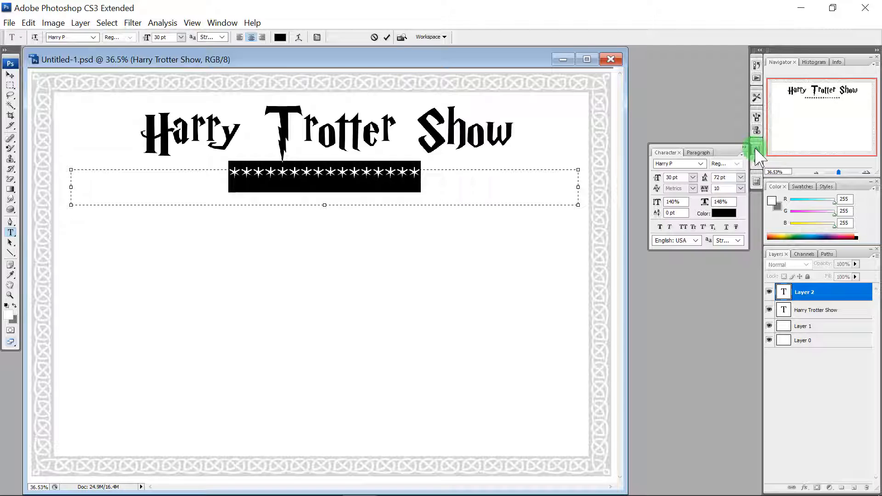
click(741, 188)
click(737, 365)
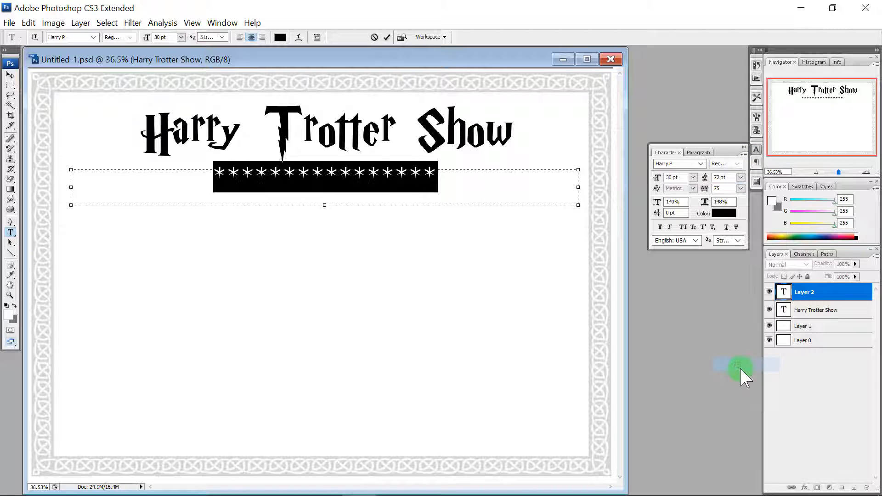
click(741, 188)
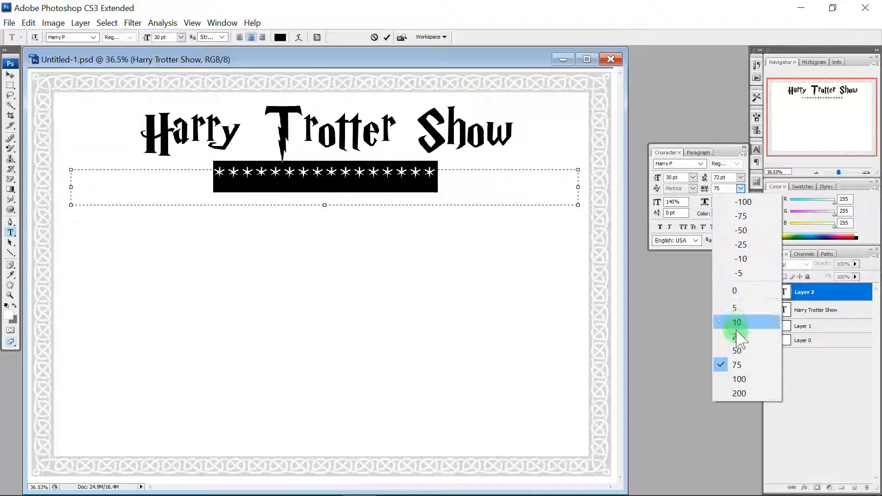
click(739, 379)
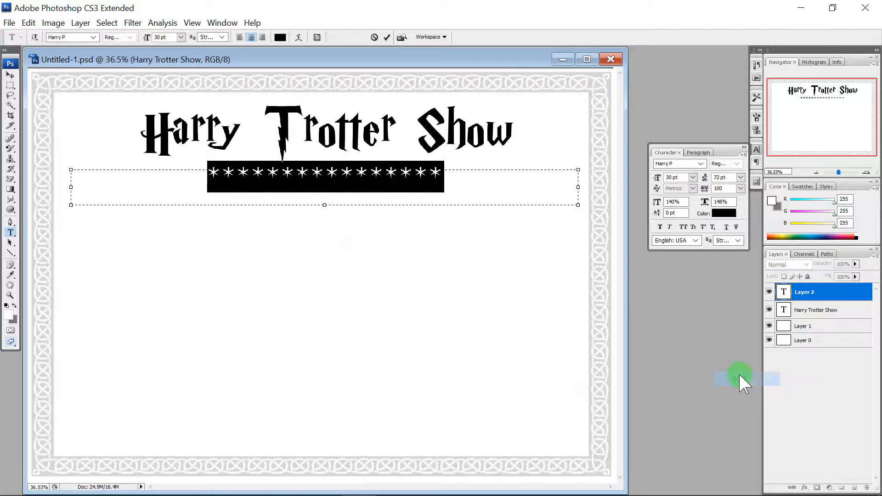
click(741, 177)
click(741, 179)
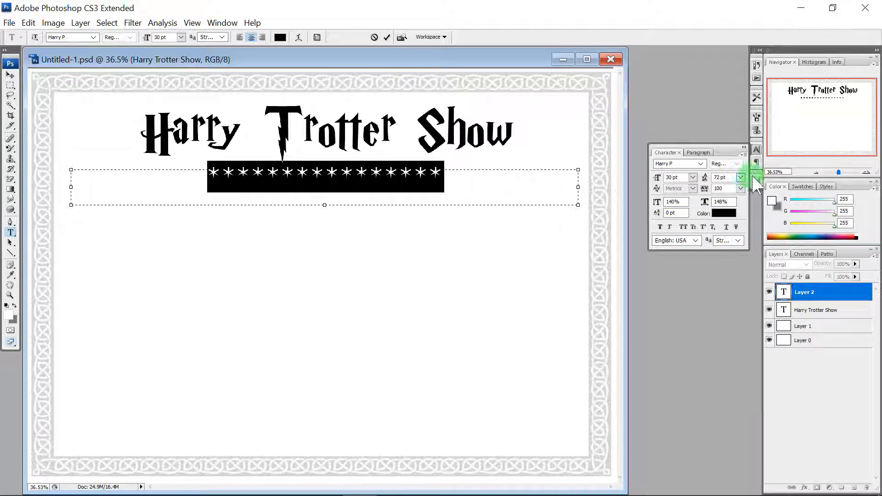
click(741, 188)
click(735, 393)
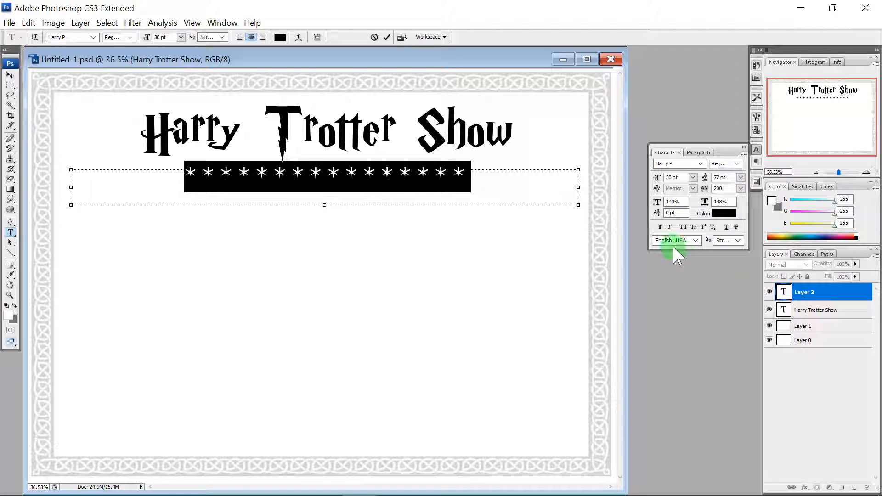
Step: Set the font size of the selected asterisk row to 36 pt and commit the text
click(692, 177)
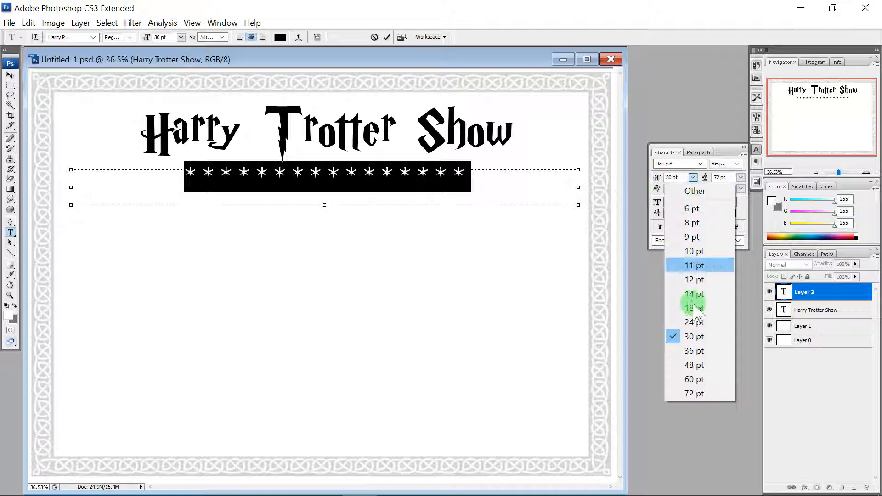
click(690, 350)
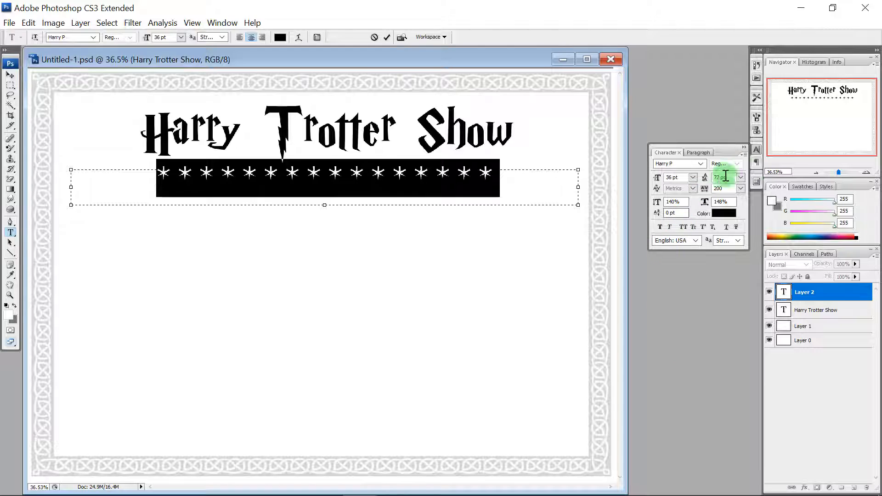
click(757, 150)
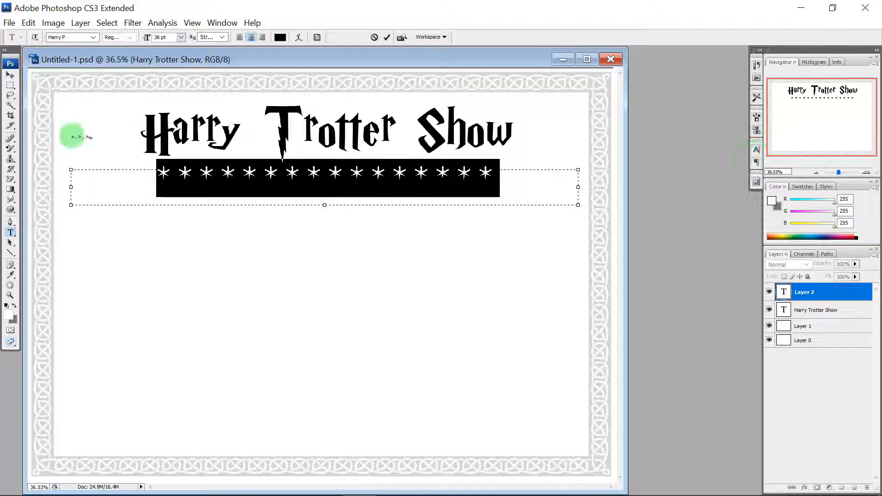
click(12, 75)
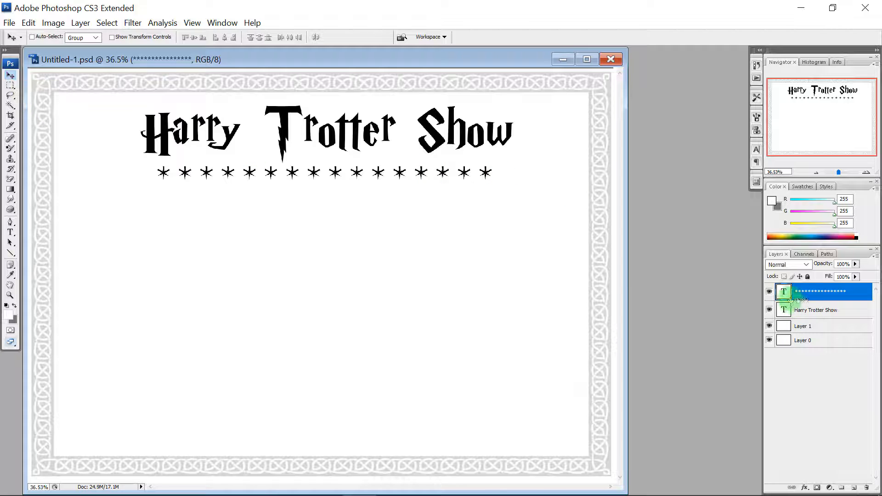
Step: Duplicate the "Harry Trotter Show" title layer and move the copy straight down to just below the asterisk row
click(790, 310)
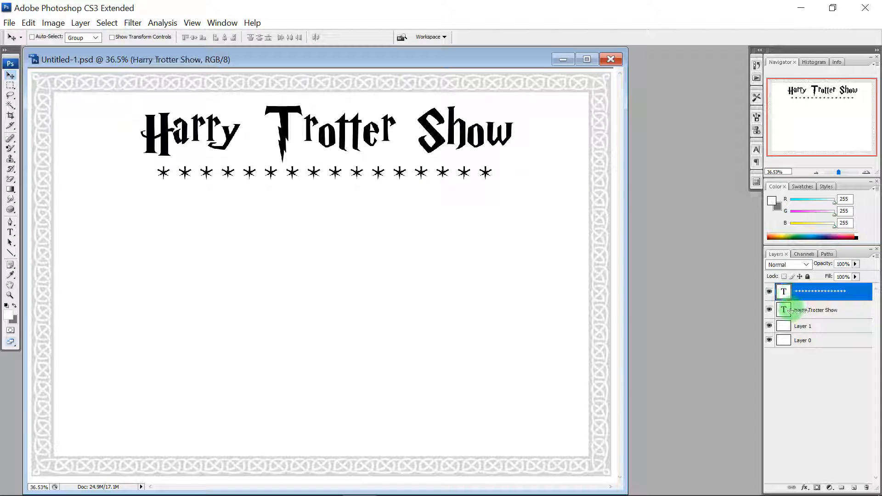
right_click(790, 311)
right_click(812, 310)
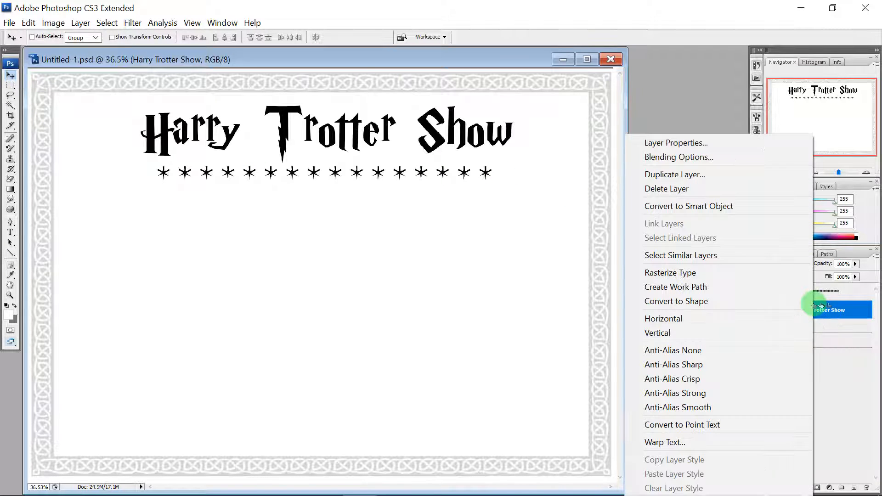
click(673, 175)
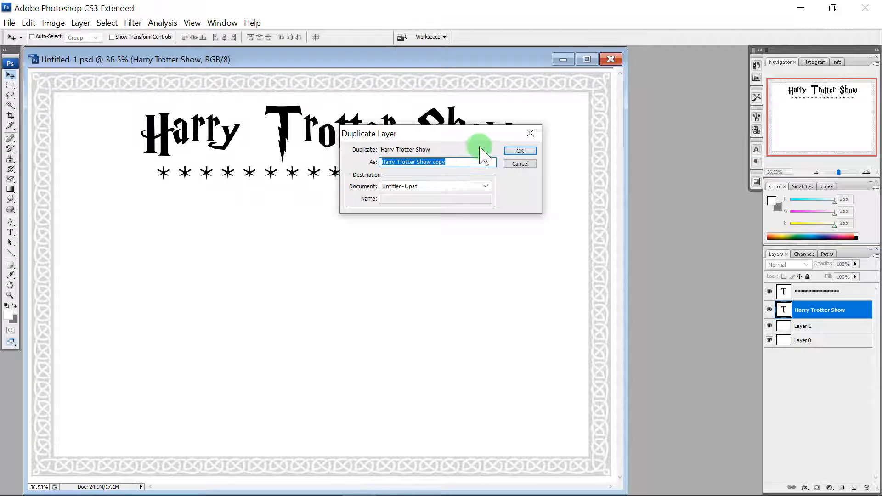
click(519, 151)
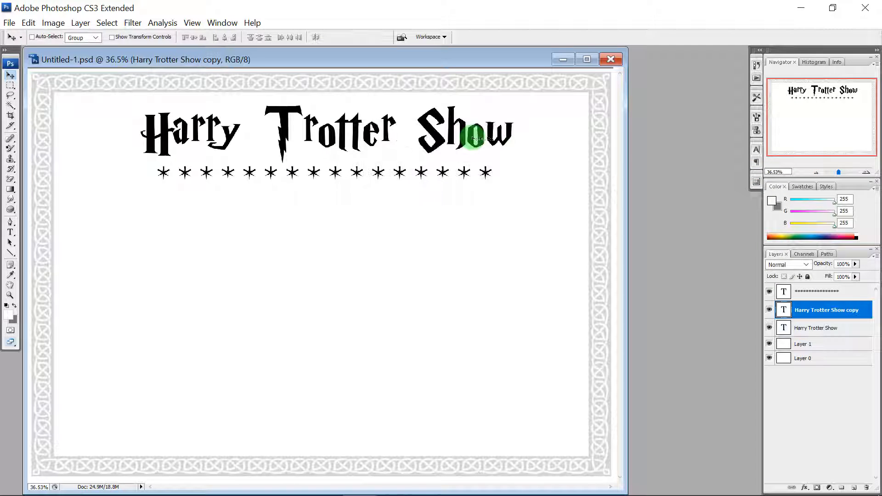
drag(474, 137, 475, 220)
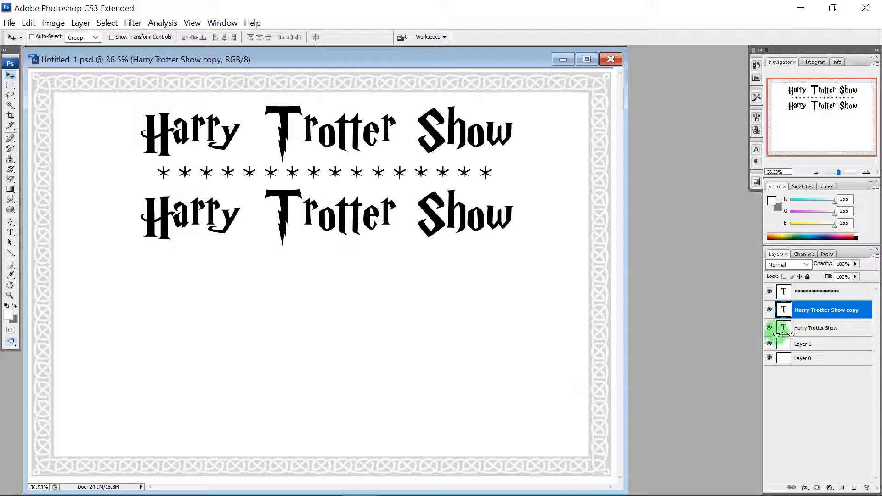
click(769, 327)
click(768, 327)
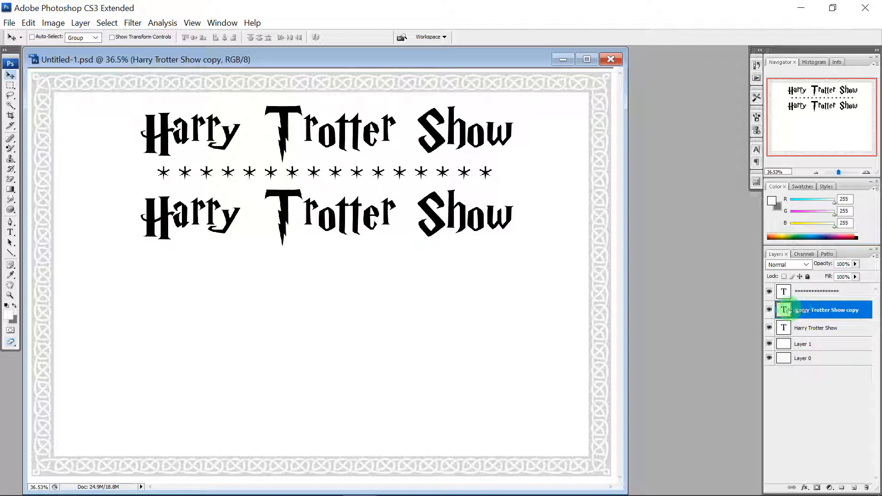
Step: Replace the duplicated title's text with "Shiniest Mane and Tail" and commit it
double_click(784, 310)
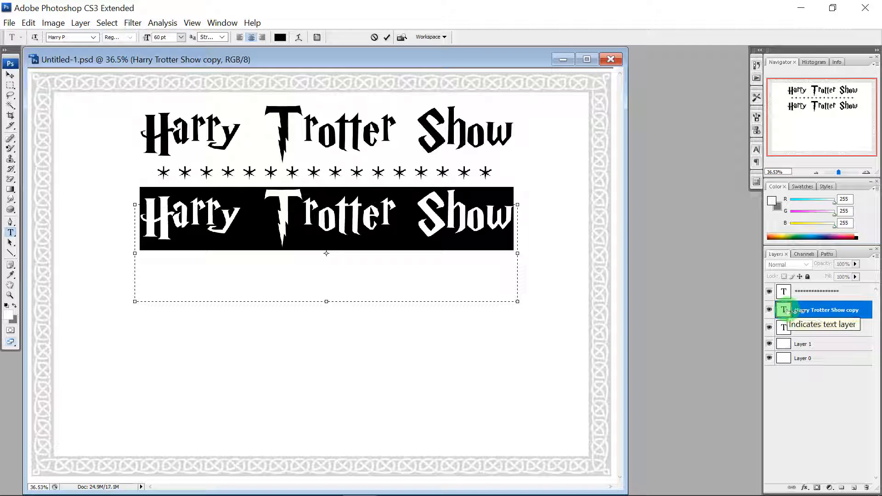
text(Shin)
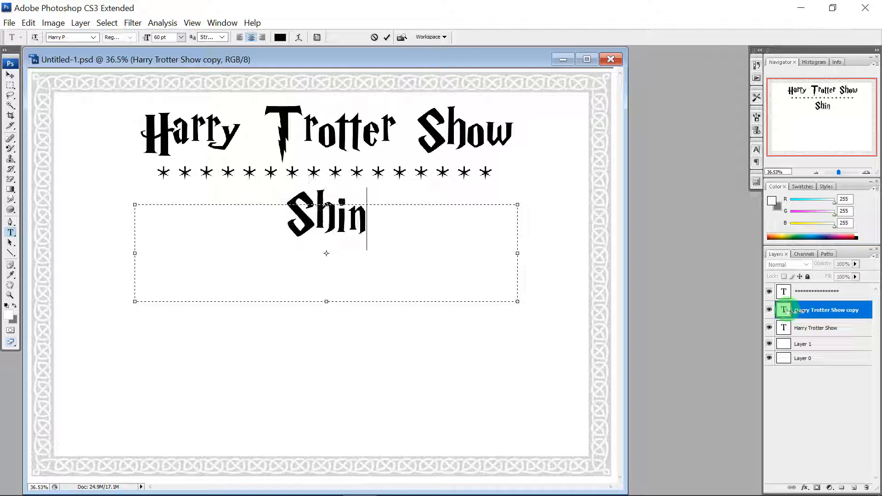
text(iest)
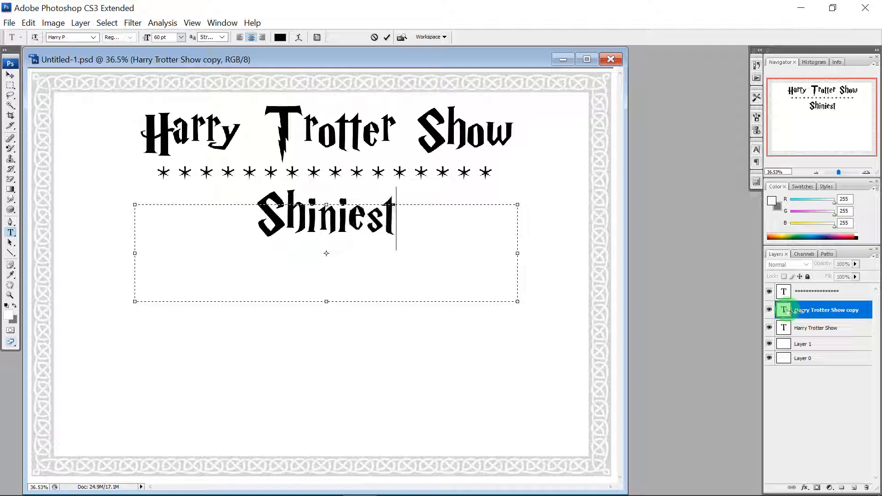
text( Mane)
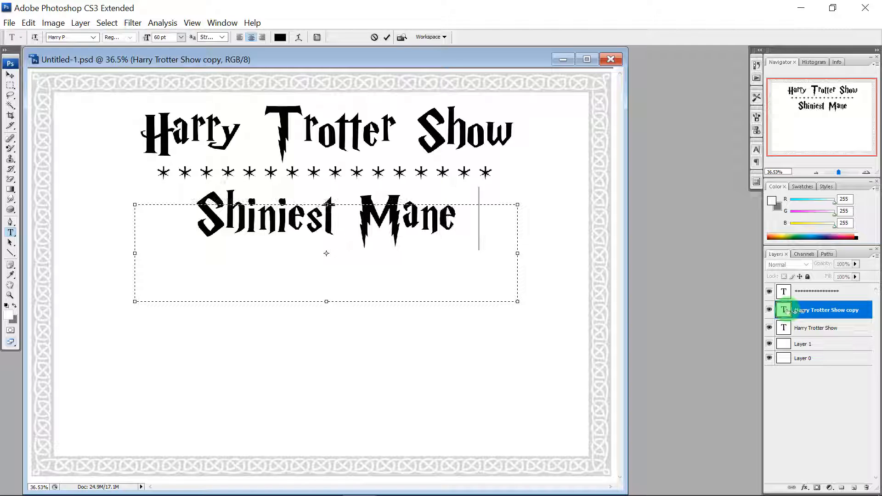
text( and)
key(Return)
text(T)
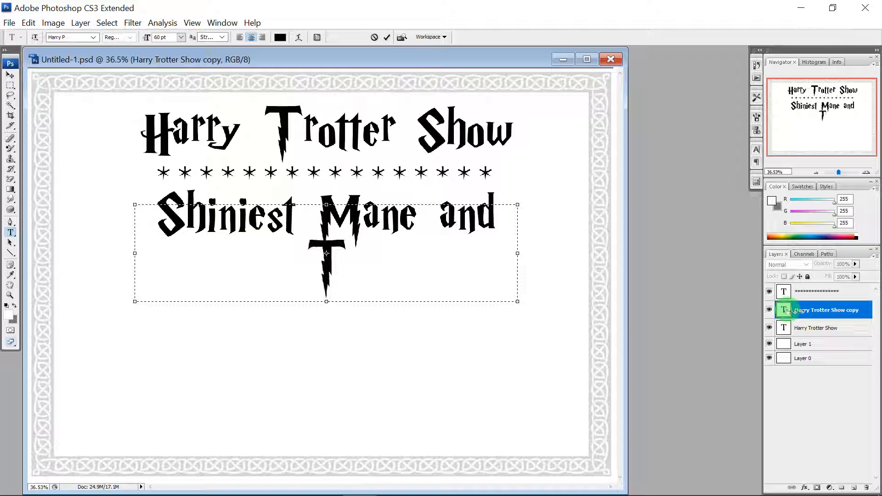
text(ail)
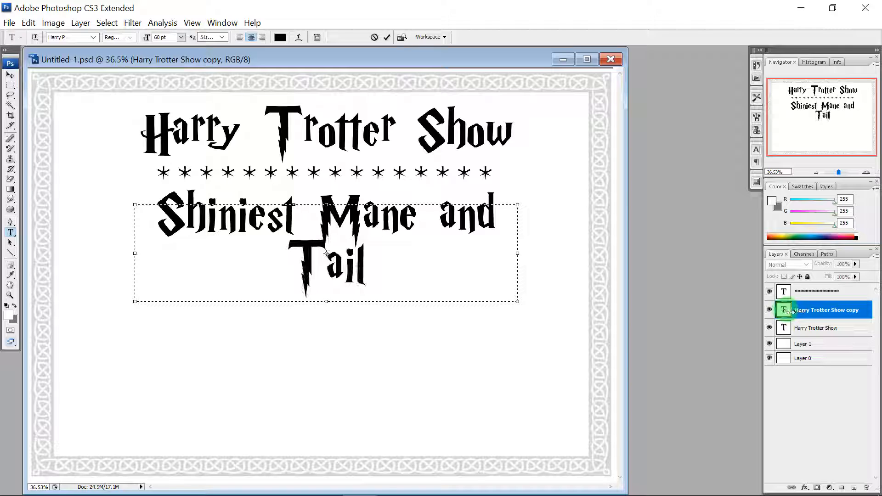
click(784, 311)
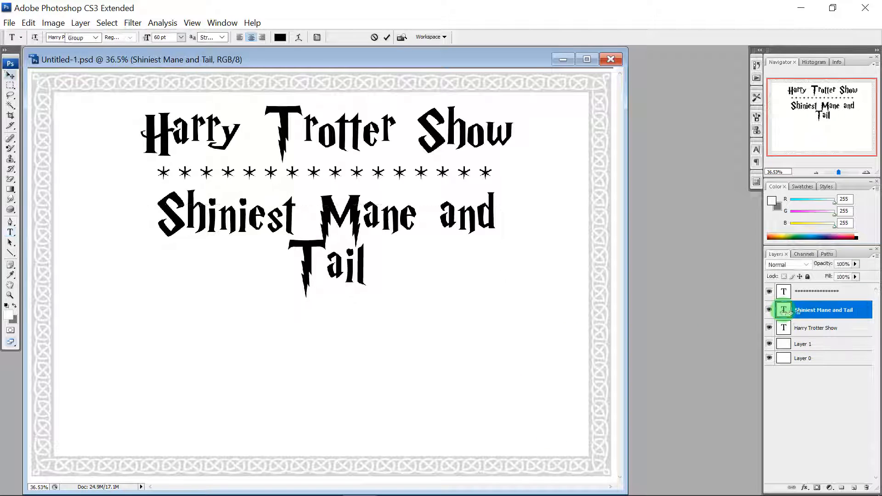
Step: Set the "Shiniest Mane and Tail" text to 48 pt after trying 36 pt, and set its tracking to 5
double_click(783, 310)
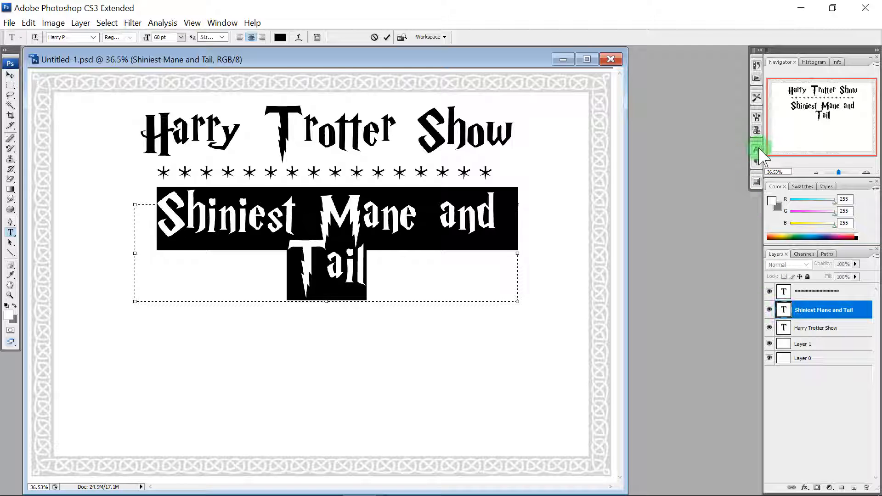
click(757, 149)
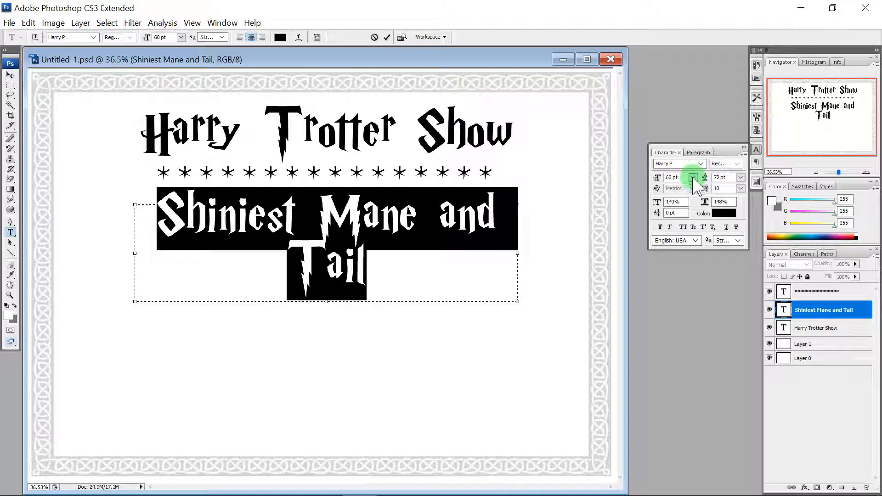
click(693, 177)
click(691, 366)
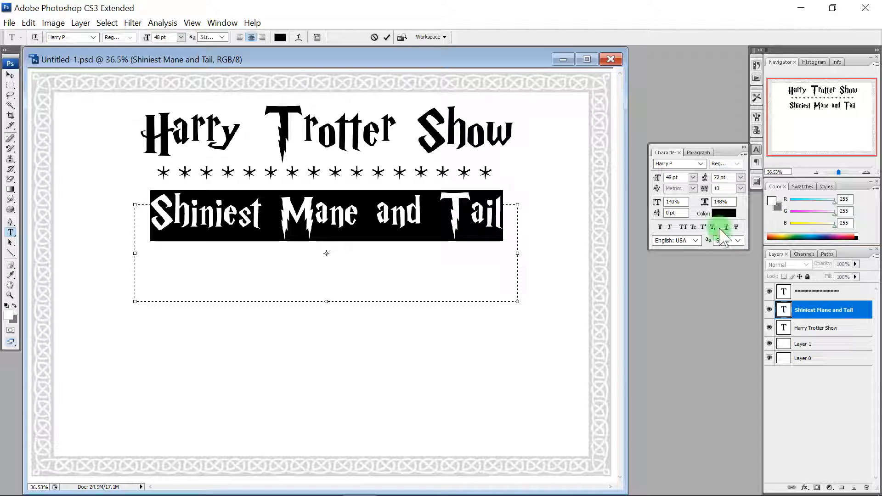
click(692, 178)
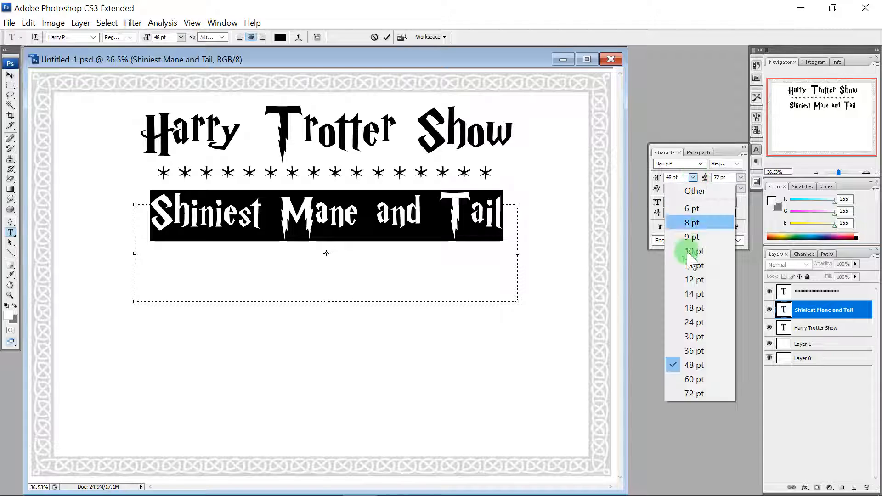
click(699, 351)
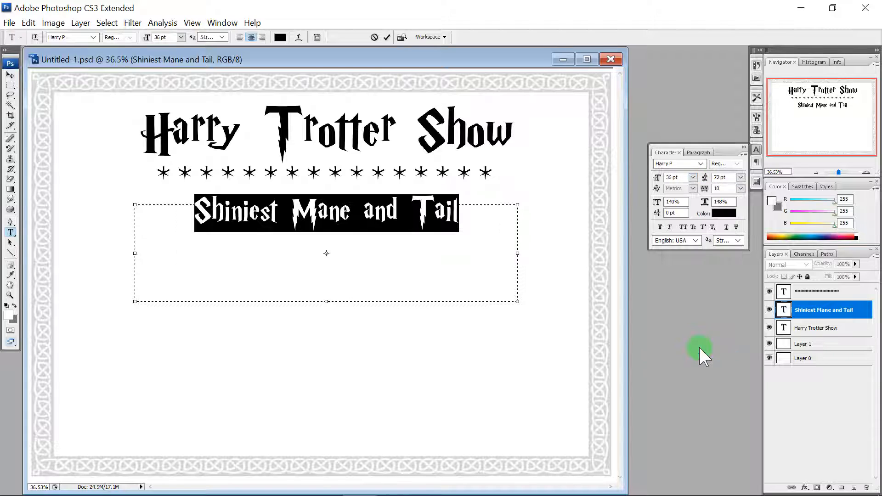
click(693, 177)
click(693, 365)
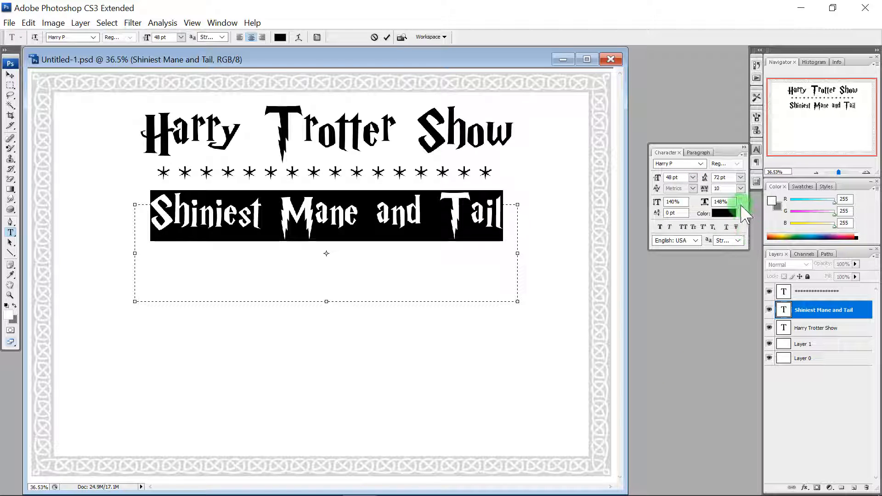
click(740, 188)
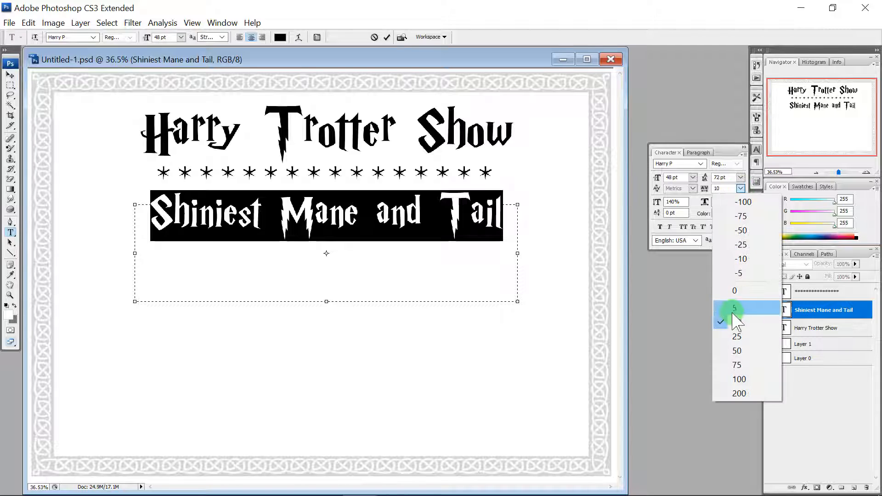
click(732, 309)
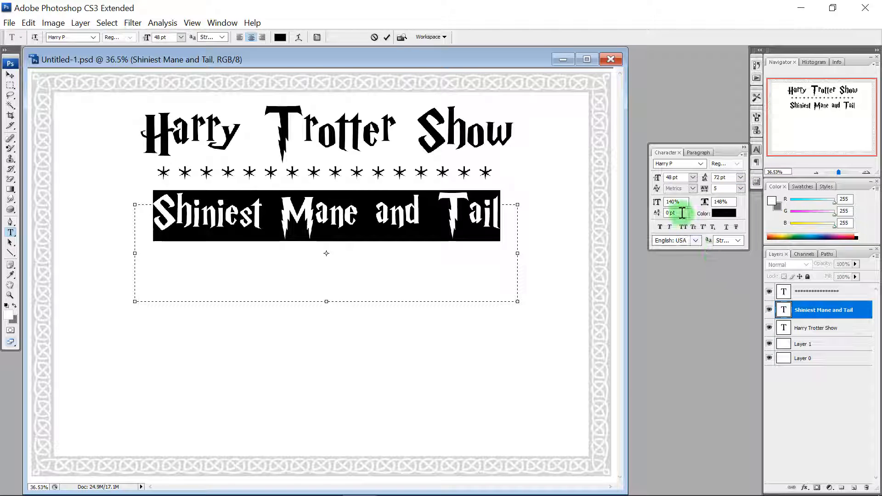
Step: Set the vertical and horizontal scale of the "Shiniest Mane and Tail" text to 100%, and its font size to 60 pt
click(657, 202)
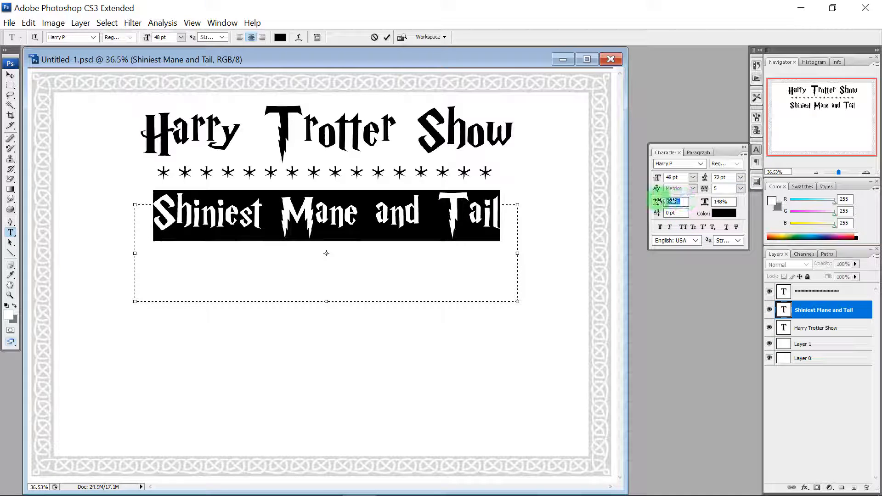
drag(656, 201, 656, 203)
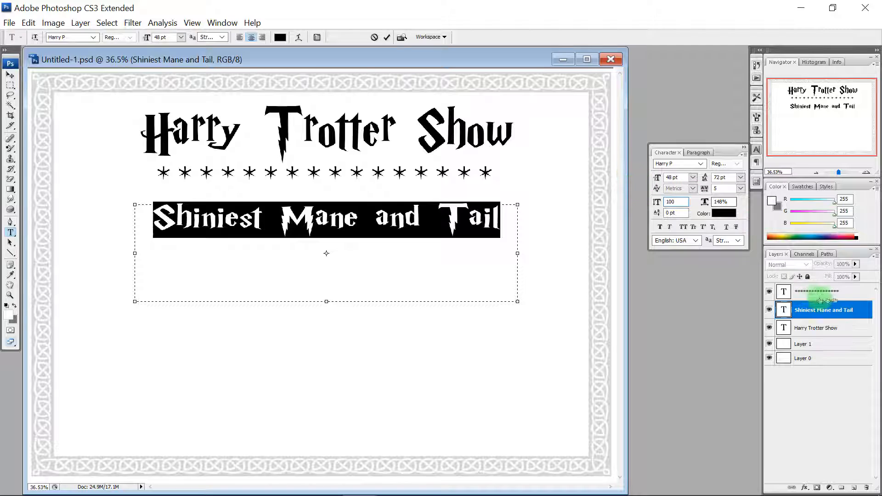
click(789, 327)
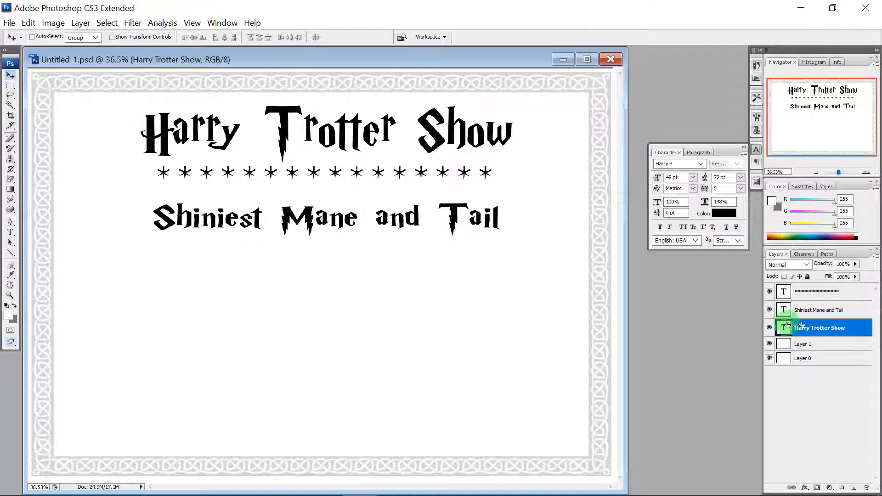
double_click(784, 309)
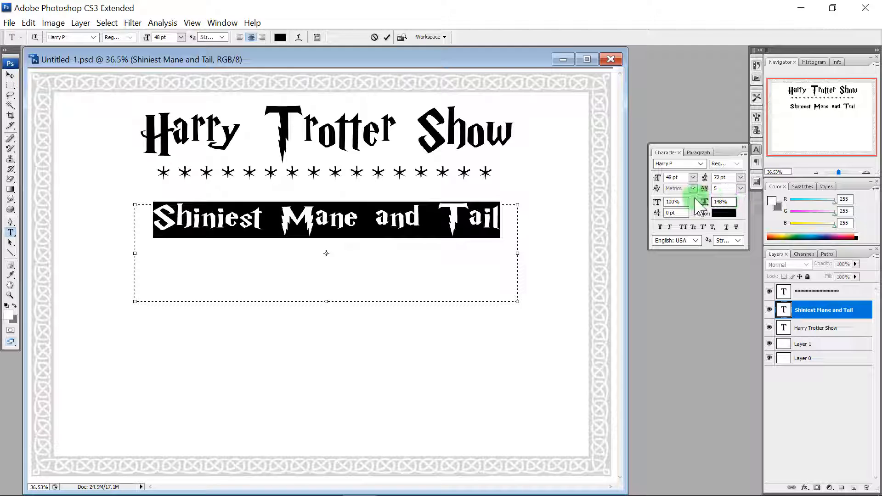
click(732, 201)
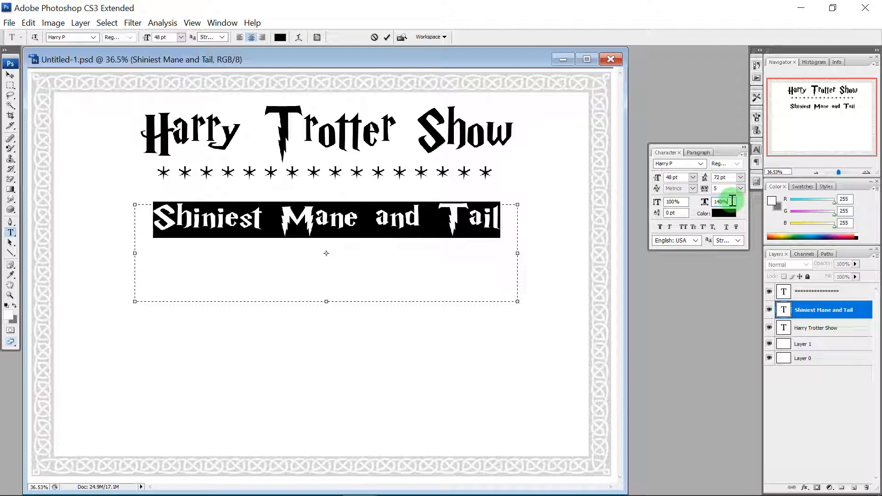
text(100)
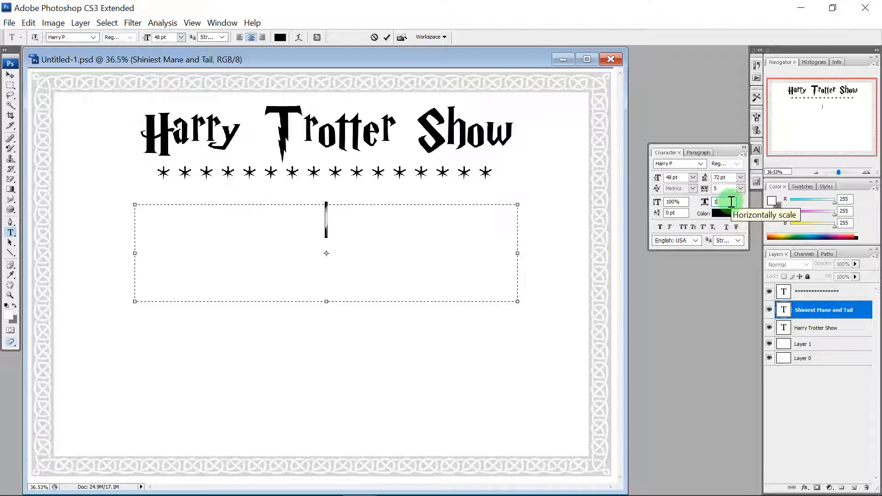
click(692, 177)
click(694, 380)
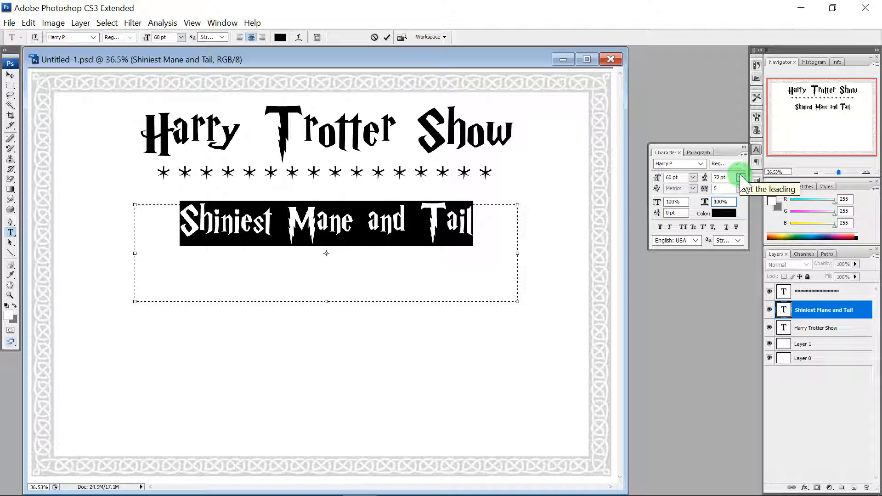
Step: Add "Best Lead In Hand" as a second line below "Shiniest Mane and Tail" in the same text box
click(483, 225)
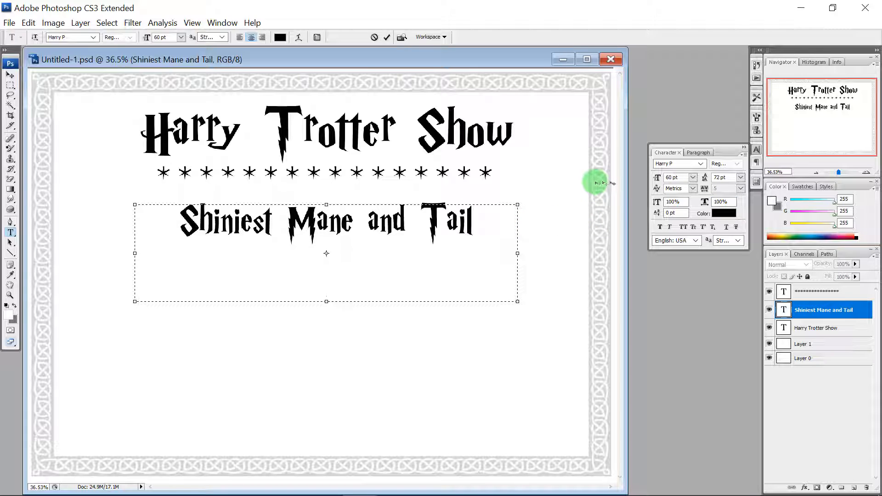
text(Best)
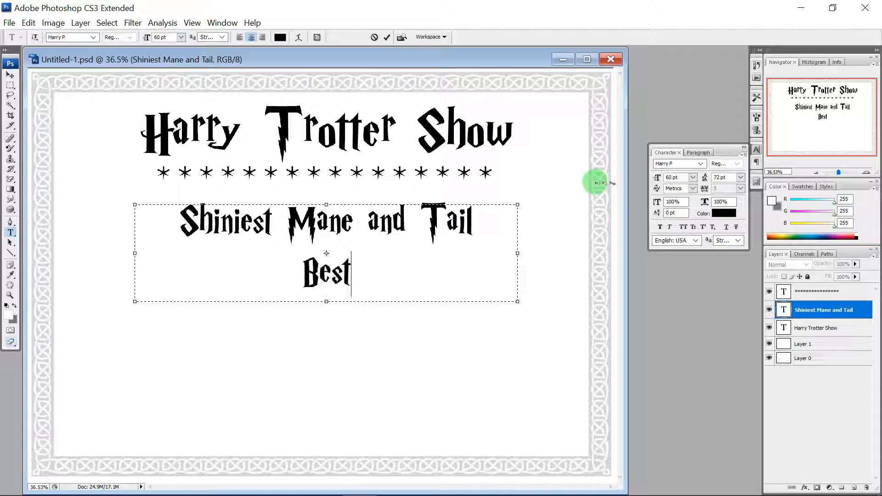
text( Lead)
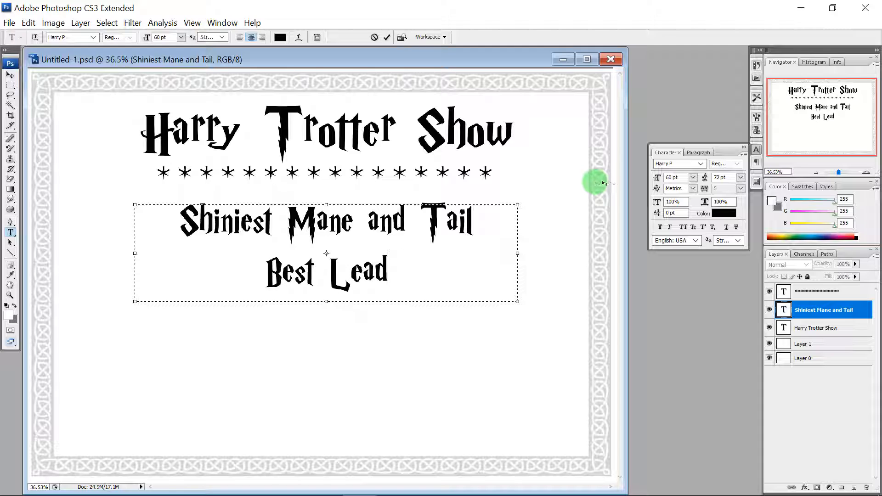
text( In)
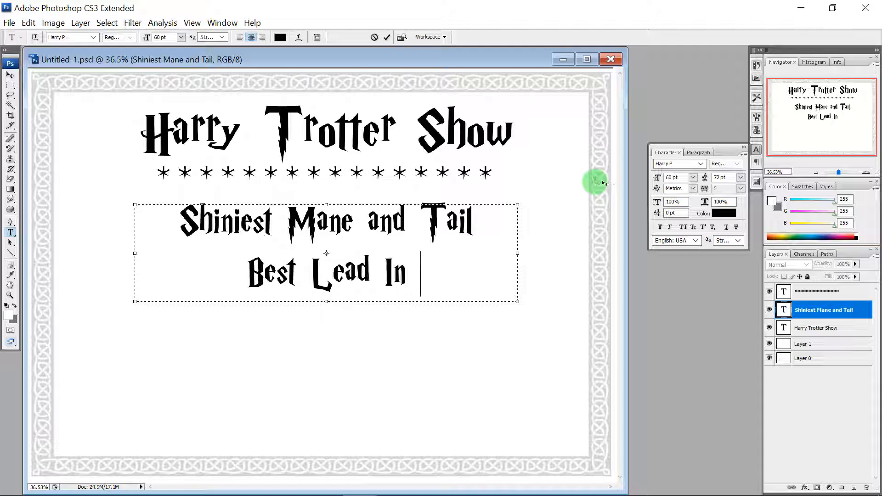
text( Hand)
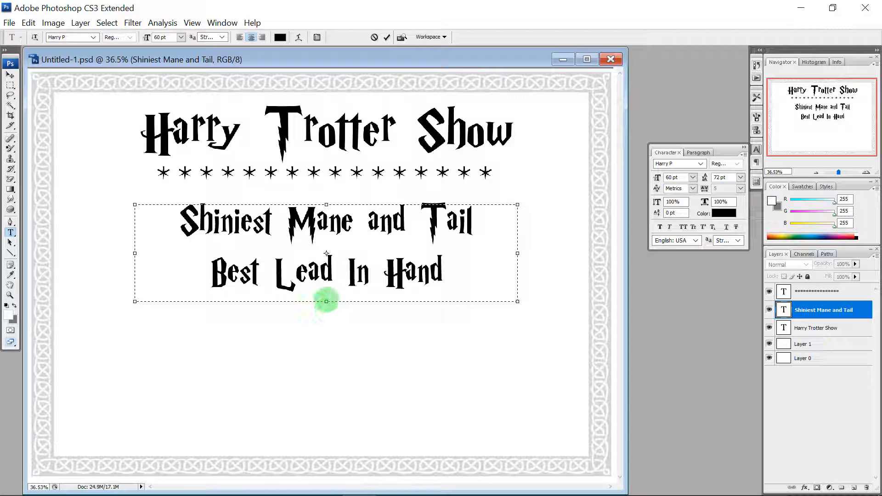
Step: Extend the award text box down to the page's lower border and add the lines "Best Riden" and "Best Figure of 8"
drag(326, 301, 326, 457)
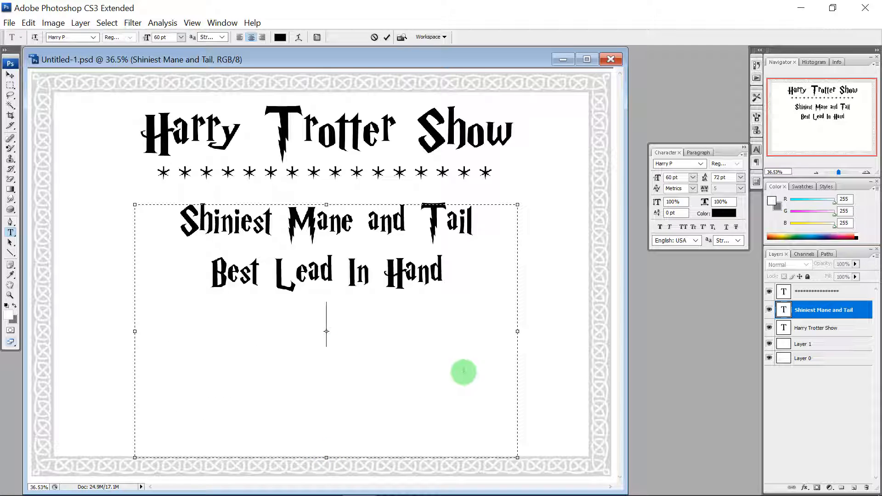
text(Best )
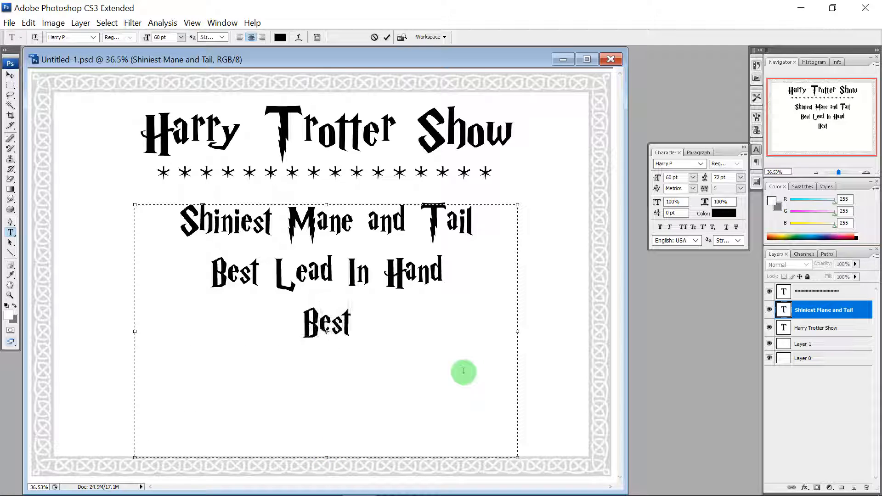
text(Riden)
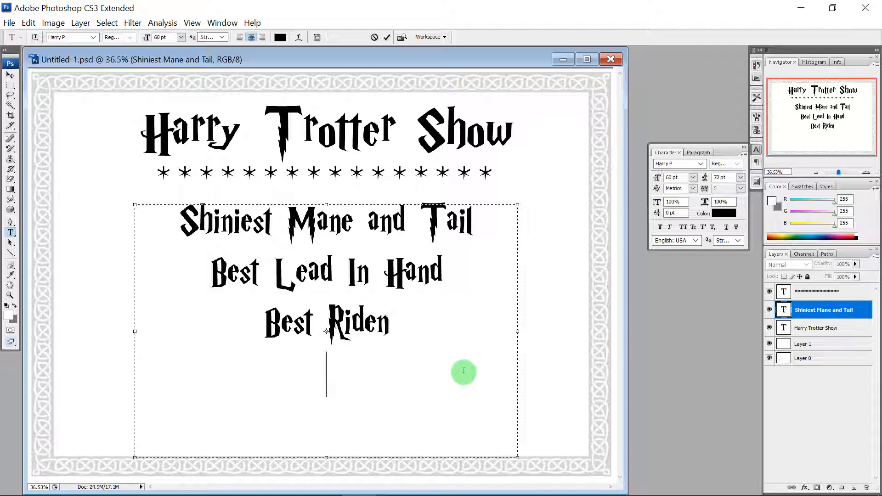
key(Return)
text(Best)
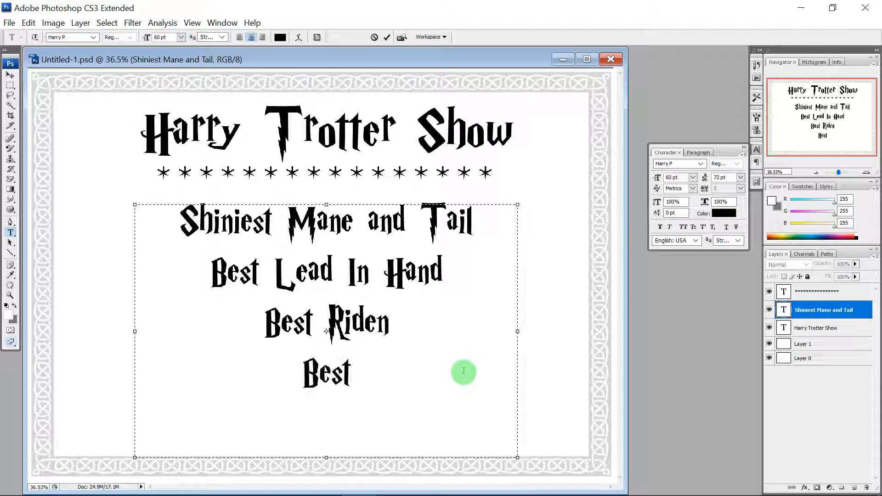
text( Figure)
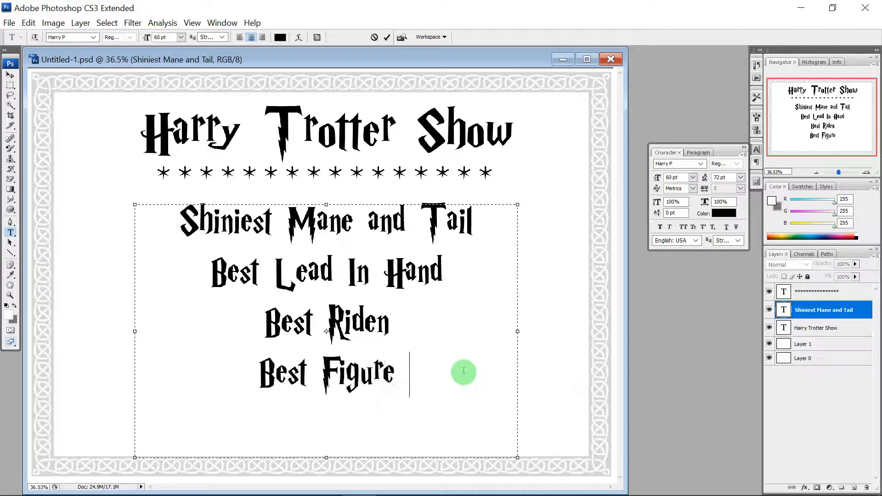
text( of 6)
key(BackSpace)
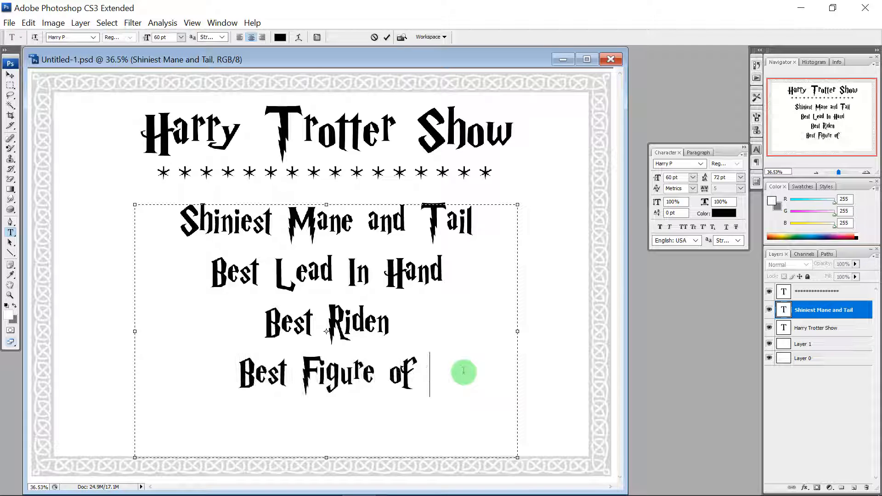
text(8 )
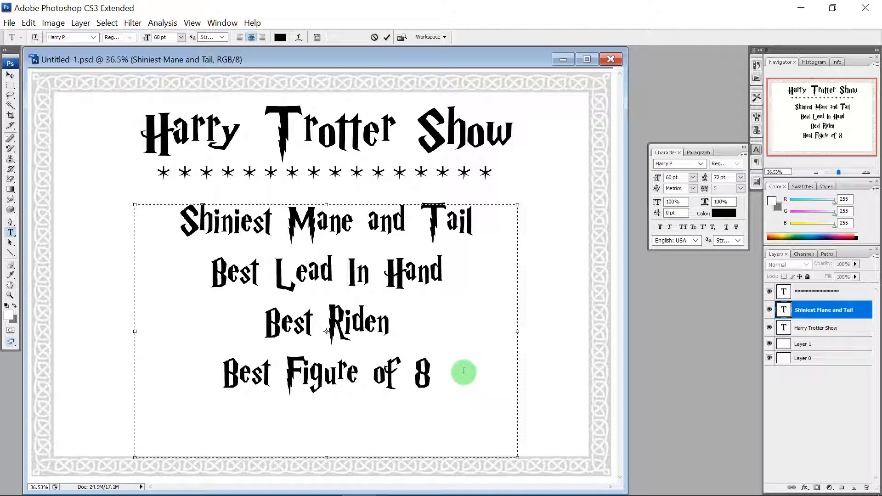
Step: Add "Matching 6 Legs" as the fifth line of the award list
text(Matchubg)
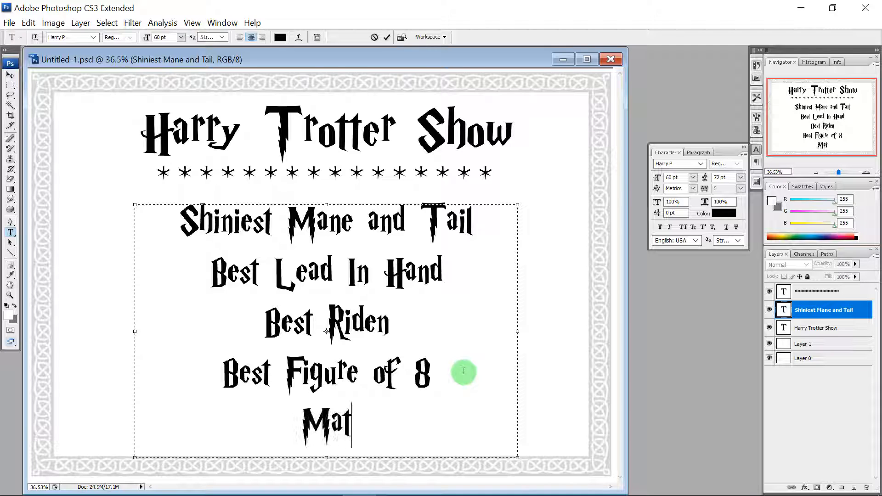
key(BackSpace)
key(BackSpace)
key(BackSpace)
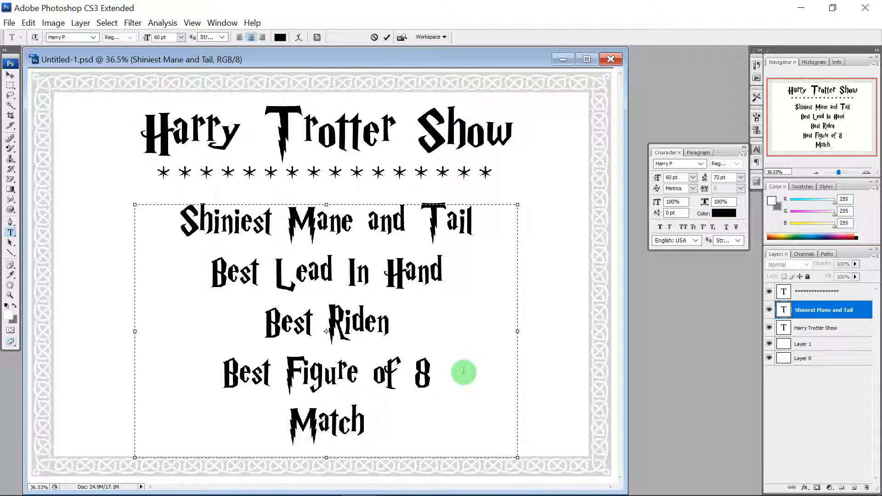
text(ing)
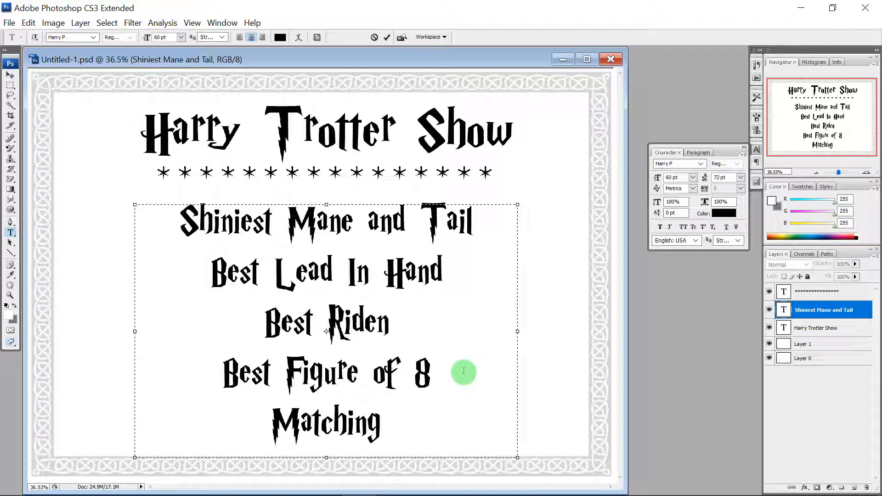
text( 6 Legs)
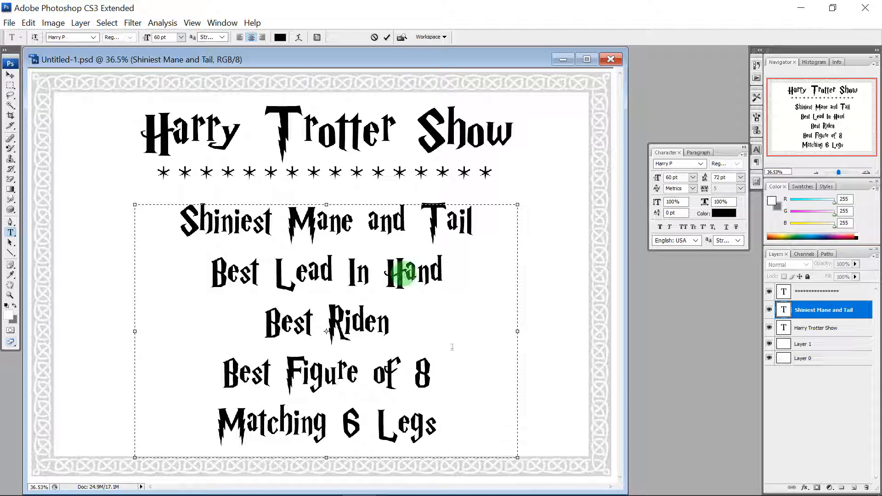
Step: Move the award list straight up to just below the asterisk row and reopen its text for editing
click(10, 75)
drag(324, 217, 324, 198)
click(804, 374)
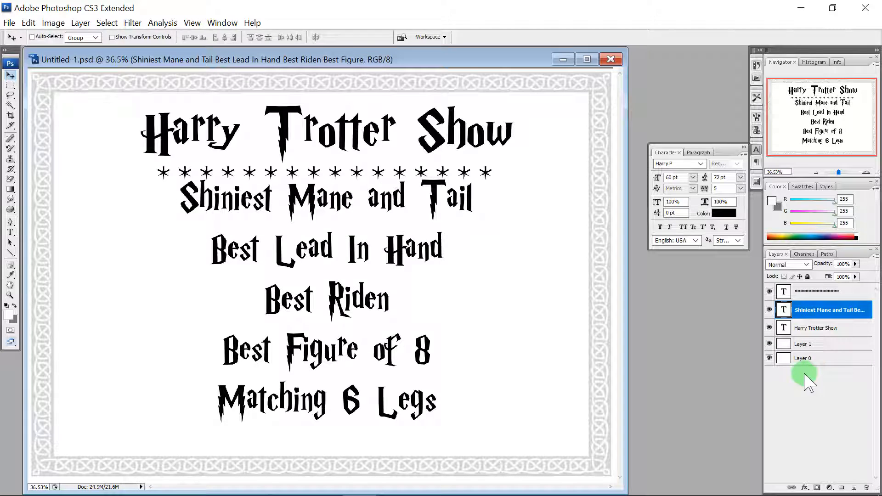
double_click(783, 309)
Step: Duplicate the asterisk row layer and move the copy down onto the "Shiniest Mane and Tail" line
right_click(813, 291)
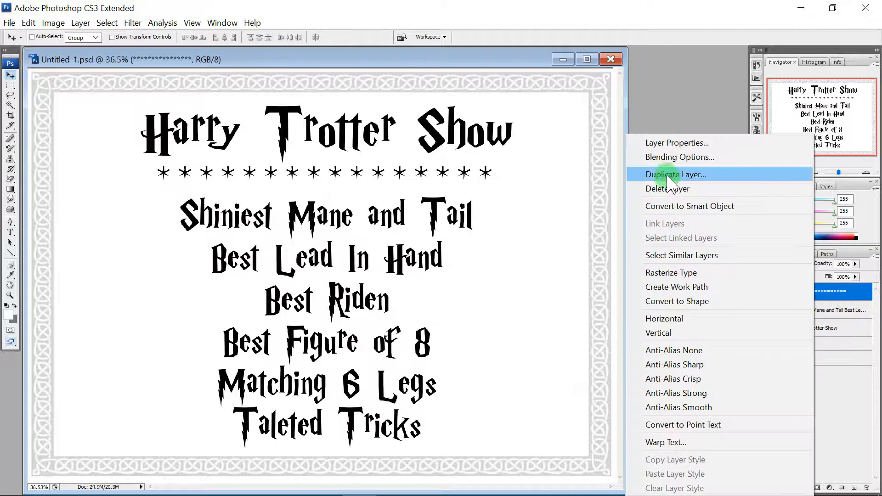
click(668, 176)
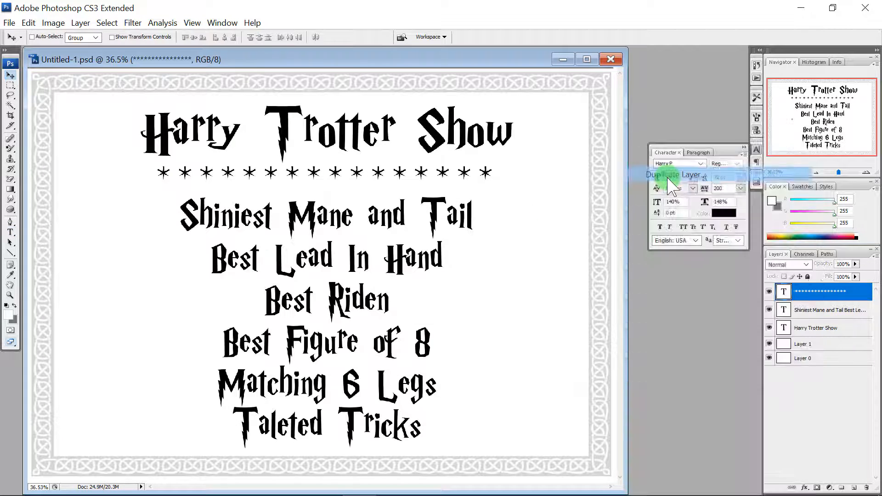
click(530, 148)
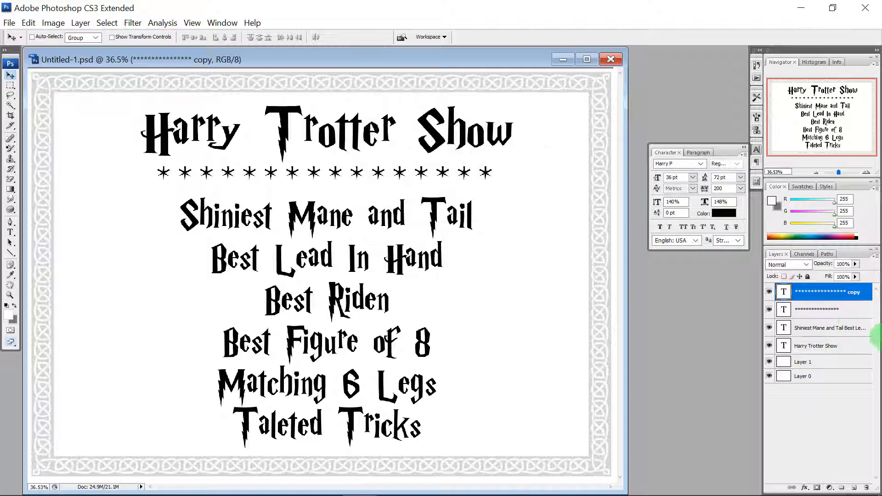
drag(811, 322, 808, 290)
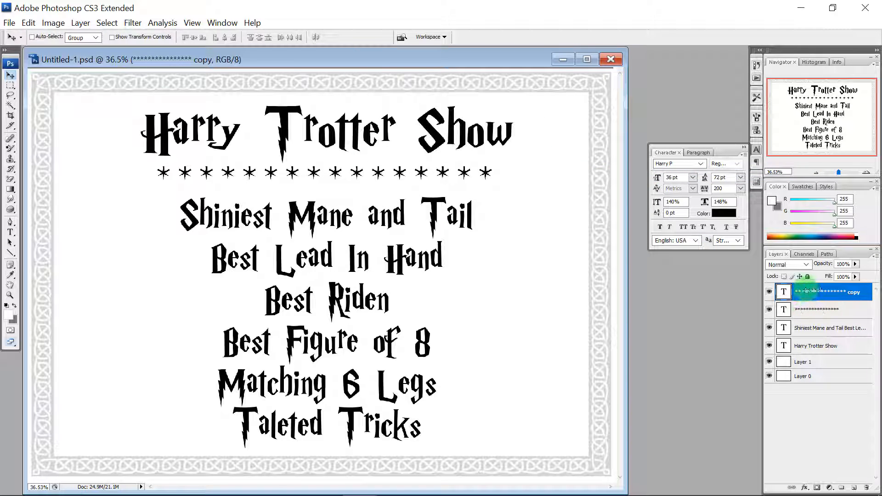
drag(388, 177, 386, 220)
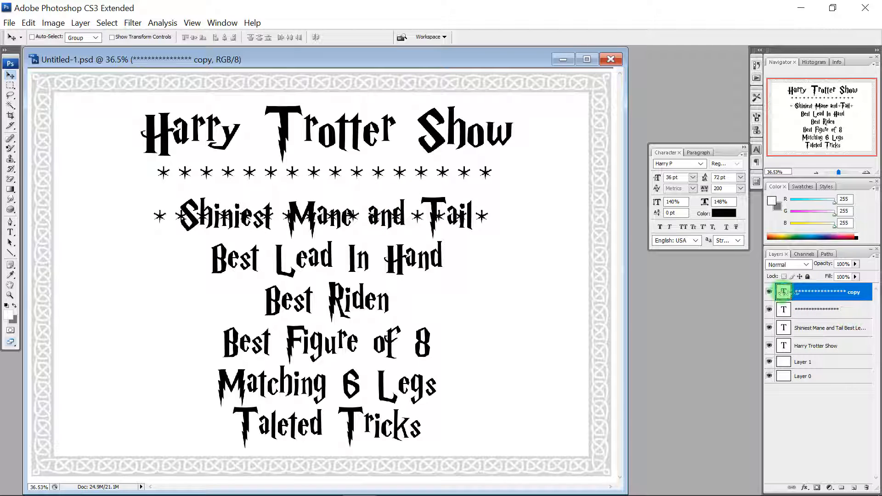
Step: Replace the copied row's inner asterisks with spaces, leaving one asterisk on each side of "Shiniest Mane and Tail", and commit the text
double_click(784, 292)
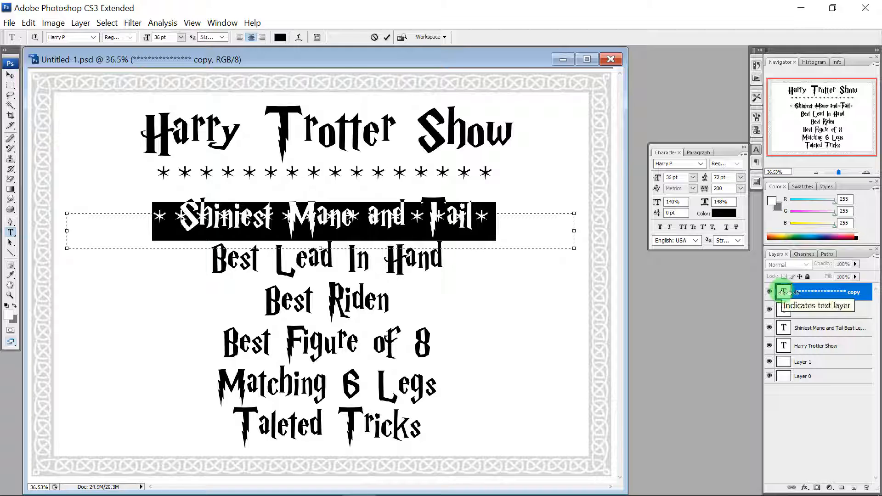
key(Left)
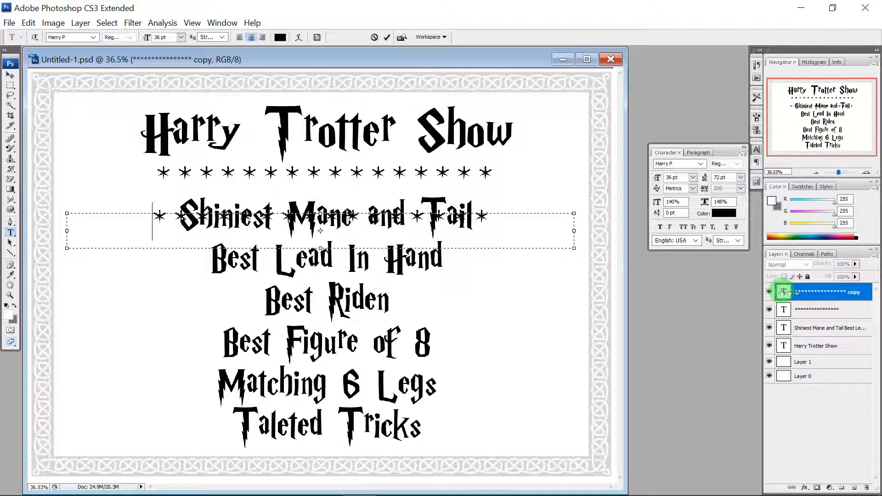
key(shift+End)
key(shift+Left)
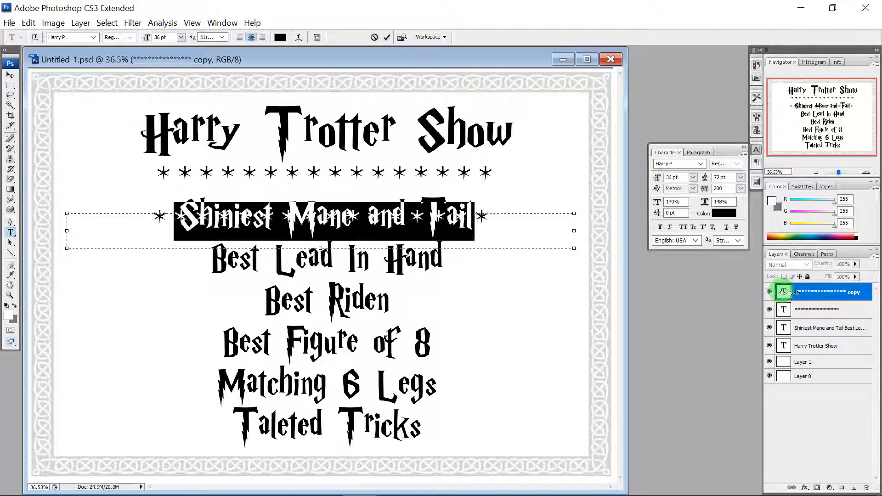
key(Delete)
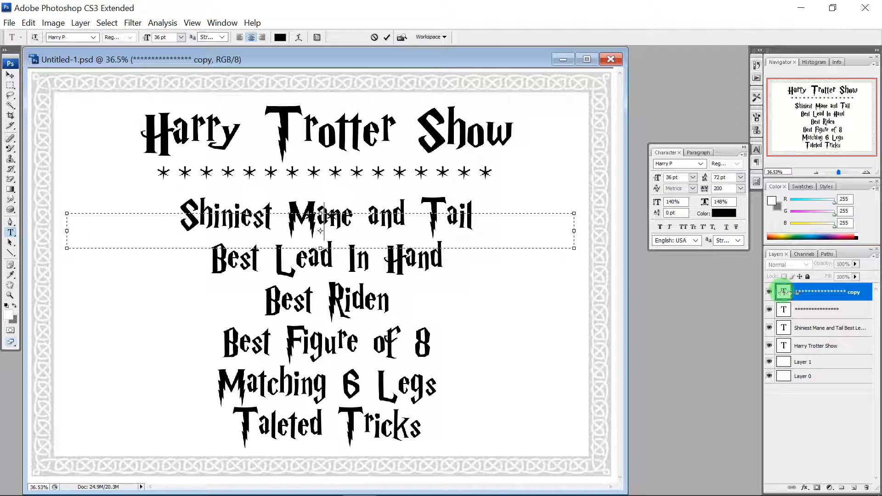
key(Delete)
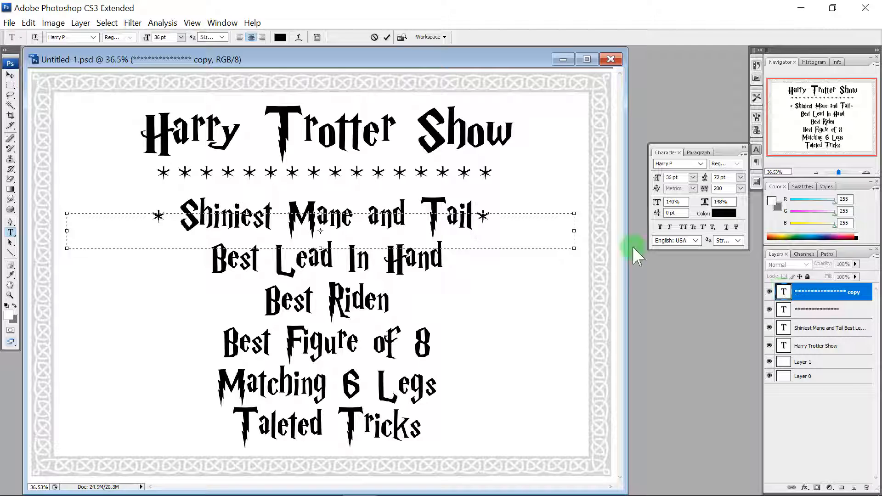
click(10, 74)
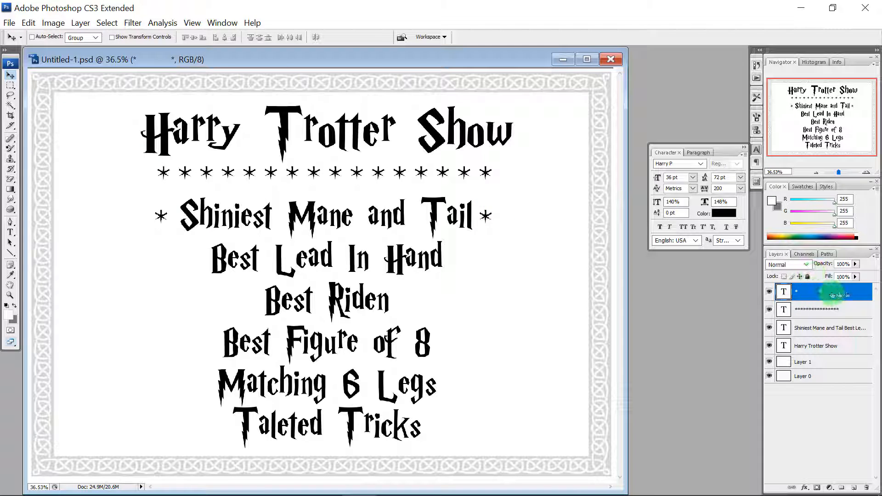
Step: Duplicate the asterisk pair layer and move the copy straight down to the "Best Lead In Hand" line
right_click(830, 294)
click(691, 175)
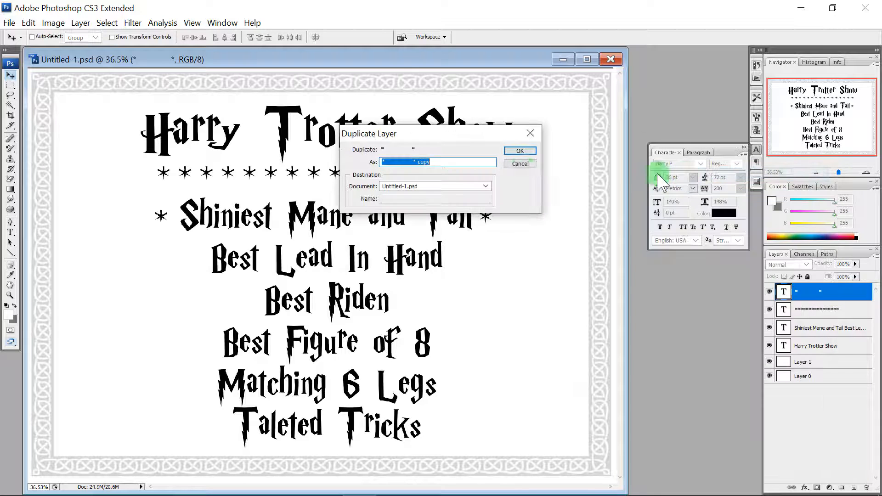
click(518, 151)
drag(518, 163, 488, 257)
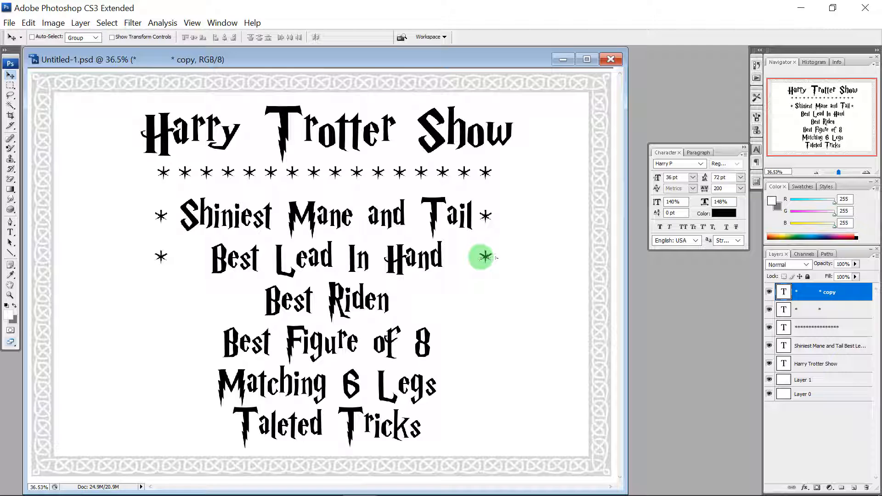
Step: Remove spaces between the copied asterisks so they sit close to both ends of "Best Lead In Hand", and commit the text
click(784, 291)
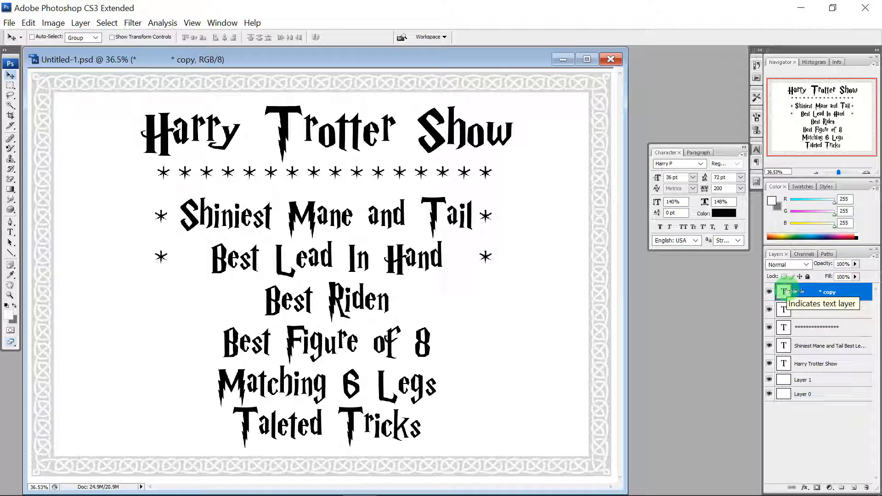
double_click(784, 291)
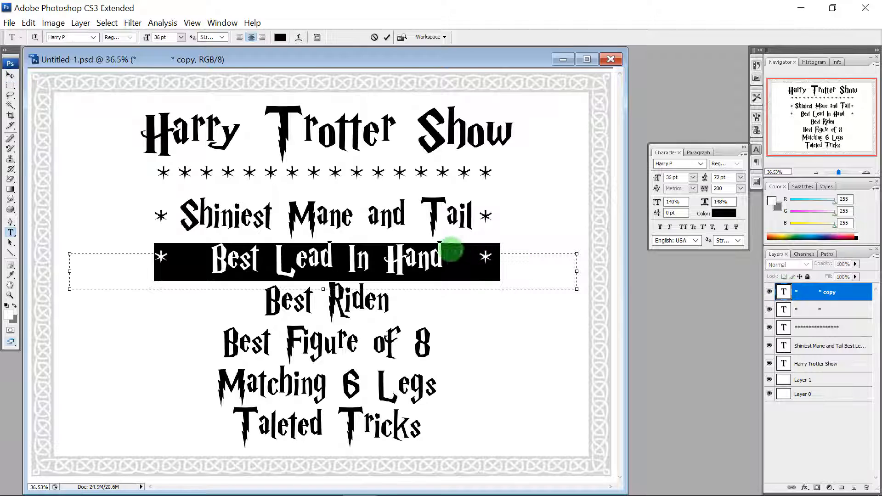
click(482, 256)
click(615, 135)
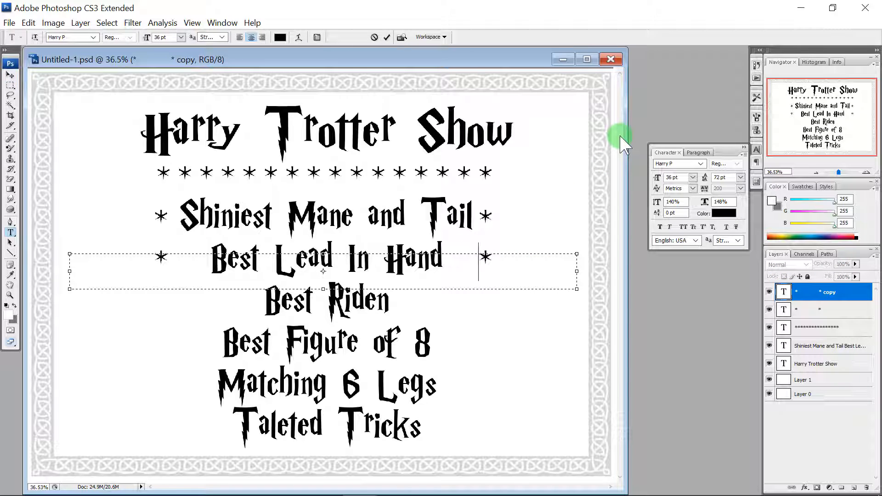
key(BackSpace)
key(BackSpace)
key(BackSpace)
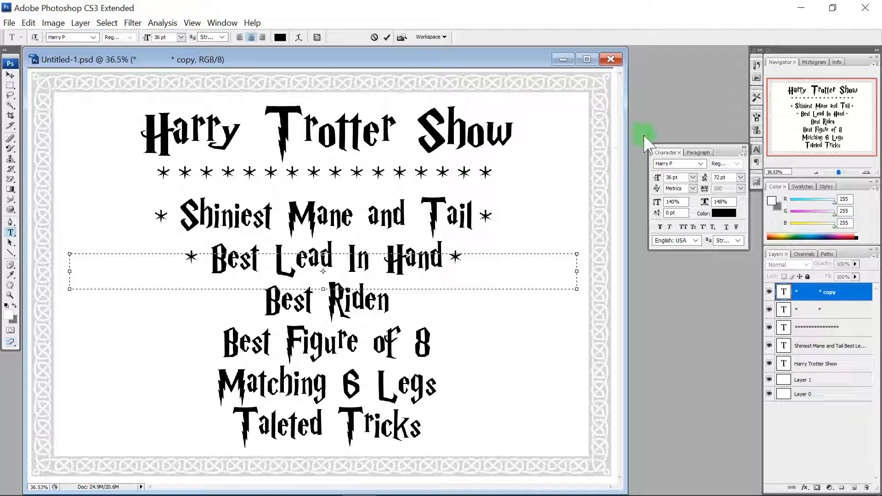
click(784, 292)
key(v)
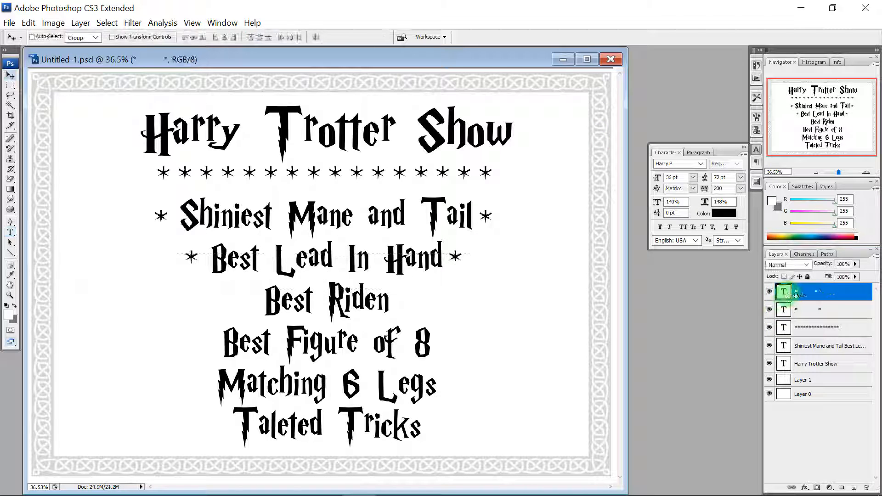
Step: Duplicate the "Best Lead In Hand" asterisk pair layer and move the copy straight down to the "Best Riden" line
right_click(784, 292)
right_click(834, 286)
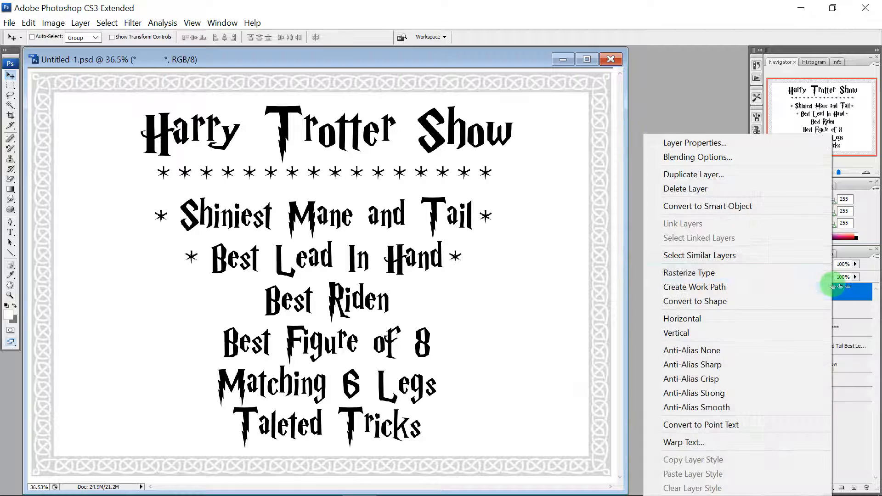
click(680, 174)
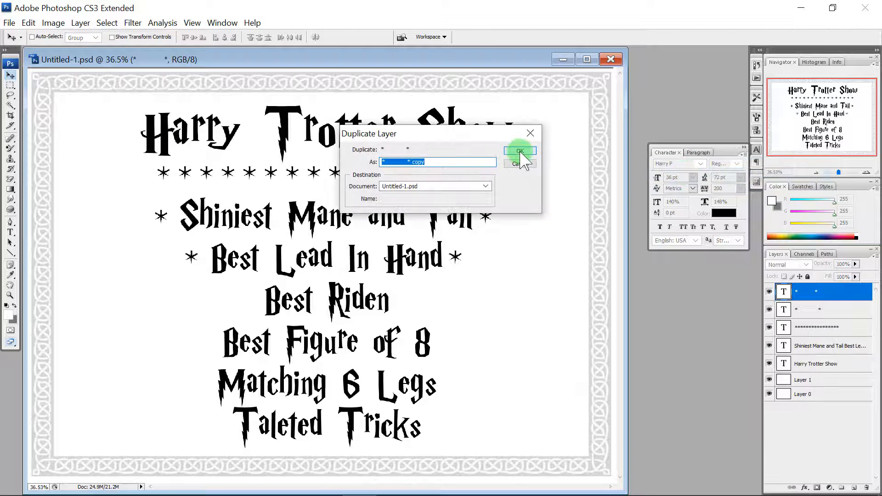
click(520, 153)
drag(458, 255, 459, 299)
Step: Remove spaces between the copied asterisks so they sit close to both ends of "Best Riden", and commit the text
double_click(784, 292)
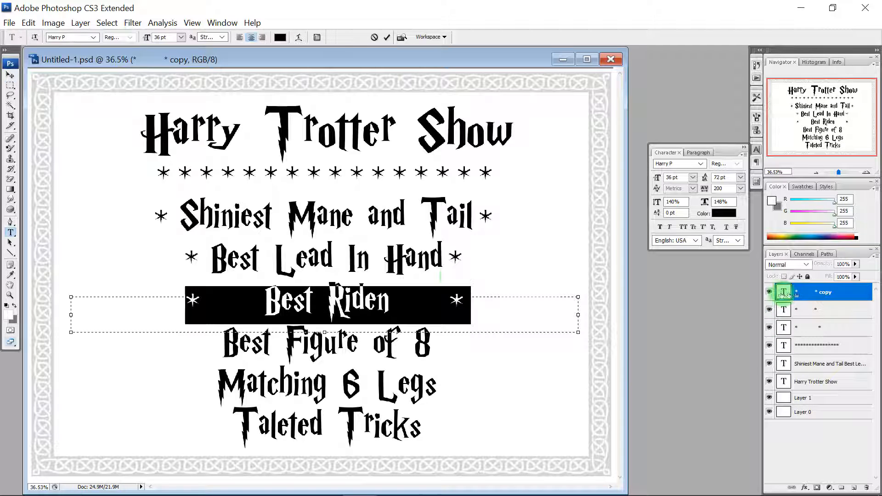
click(450, 303)
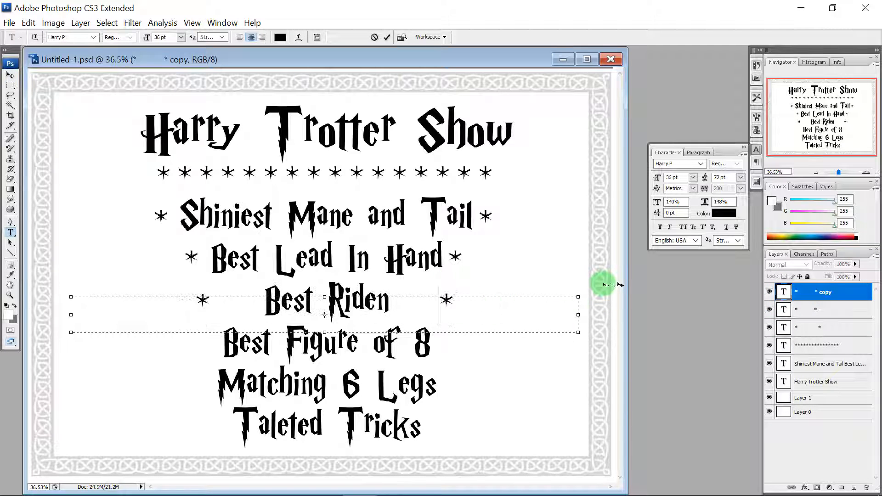
key(BackSpace)
key(BackSpace)
key(BackSpace)
key(BackSpace)
key(BackSpace)
key(BackSpace)
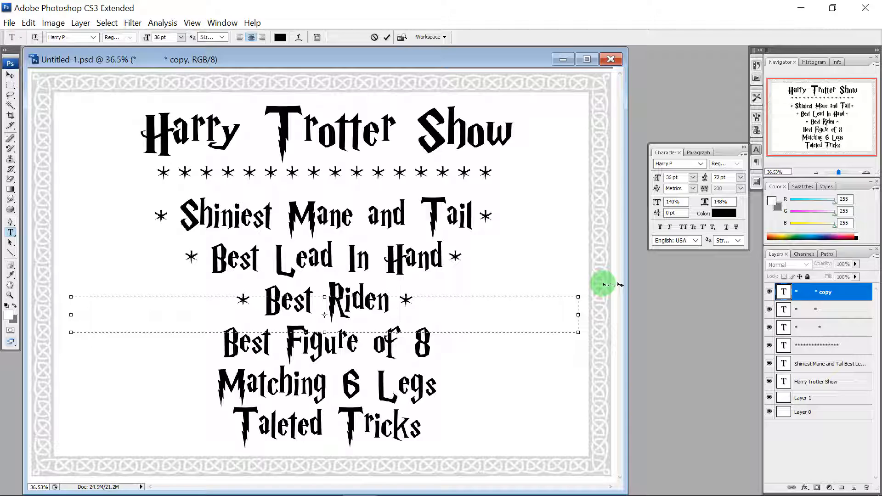
click(815, 311)
key(v)
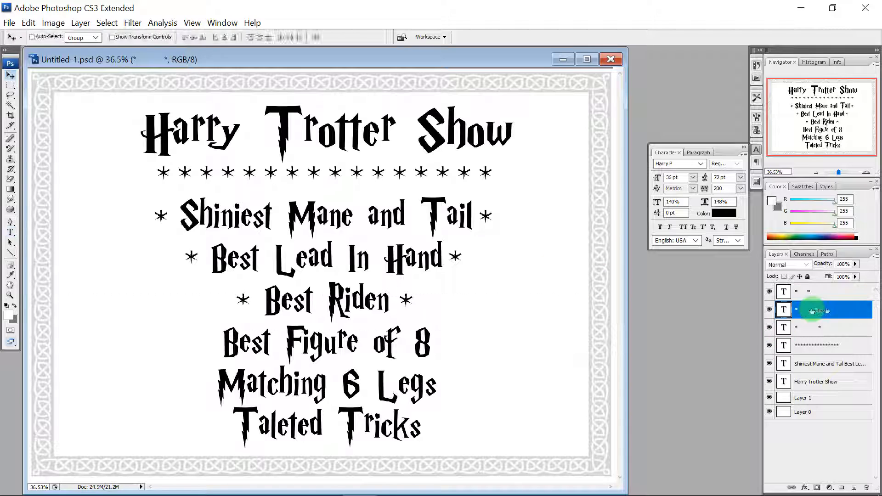
right_click(786, 310)
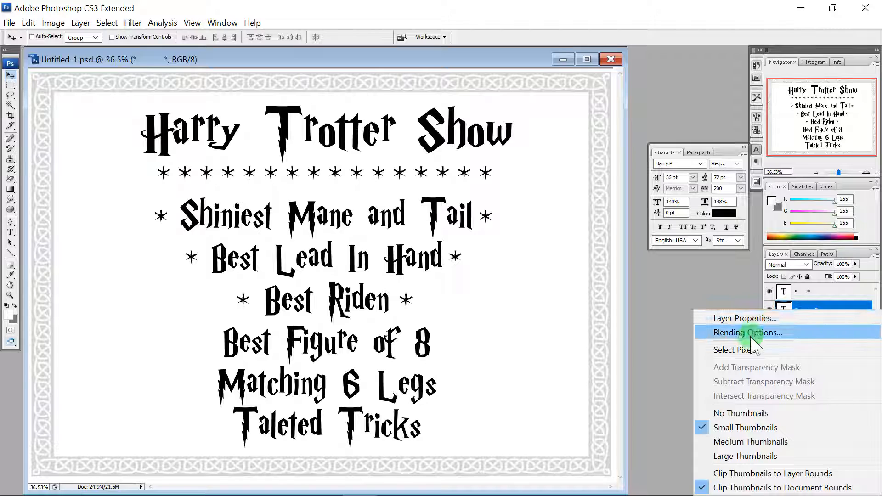
right_click(837, 308)
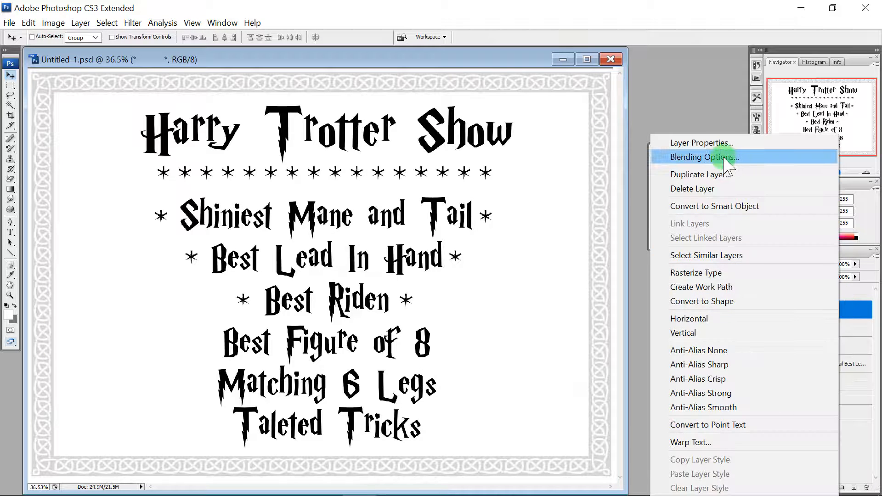
click(725, 157)
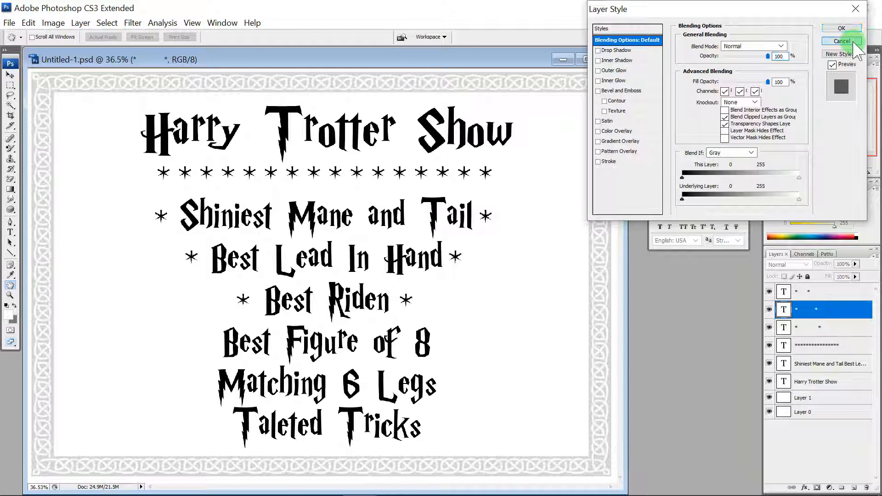
click(853, 43)
Step: Duplicate the "Best Lead In Hand" asterisk pair layer and move the copy down to the "Best Figure of 8" line
right_click(822, 309)
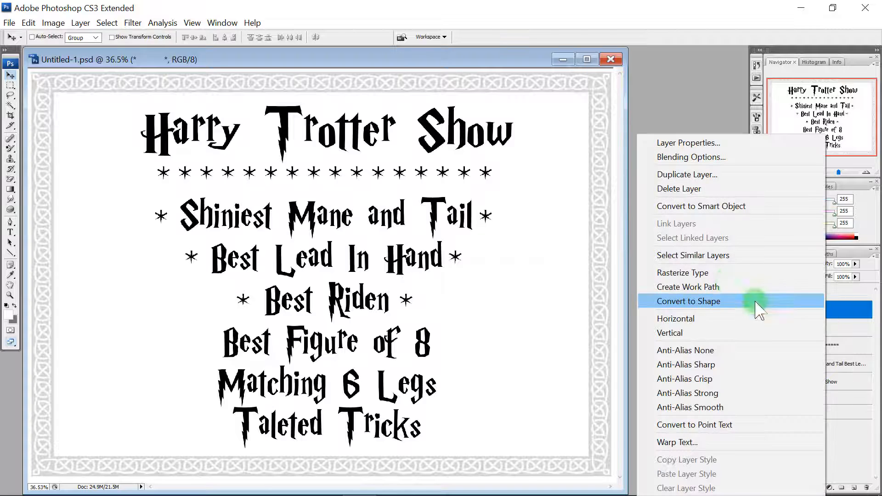
click(673, 176)
click(519, 152)
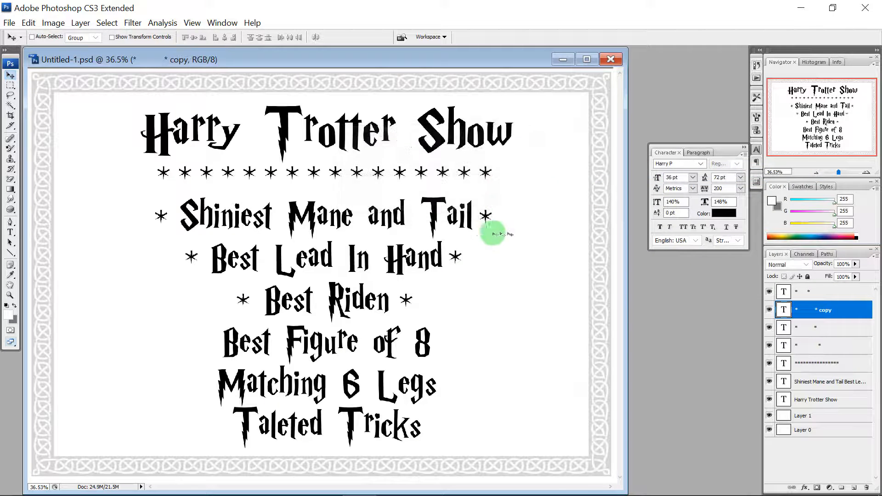
drag(492, 233, 463, 340)
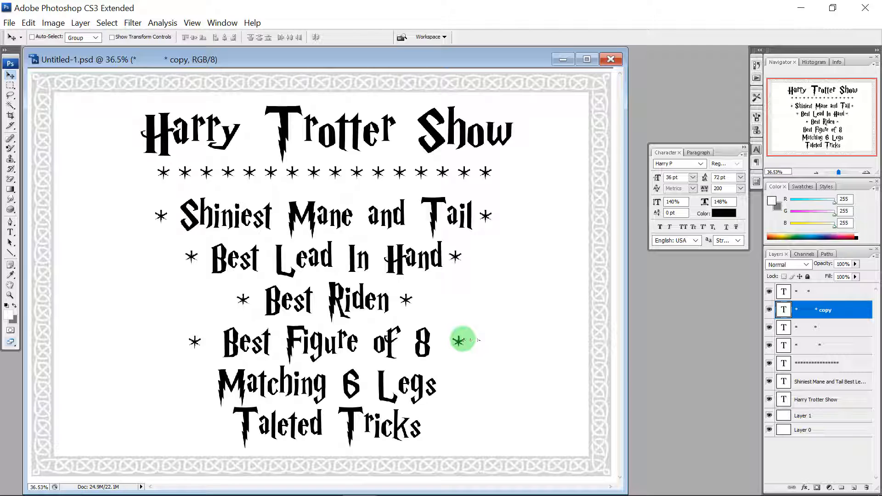
Step: Duplicate the "Best Figure of 8" asterisk pair layer and move the copy straight down to the "Matching 6 Legs" line
right_click(794, 307)
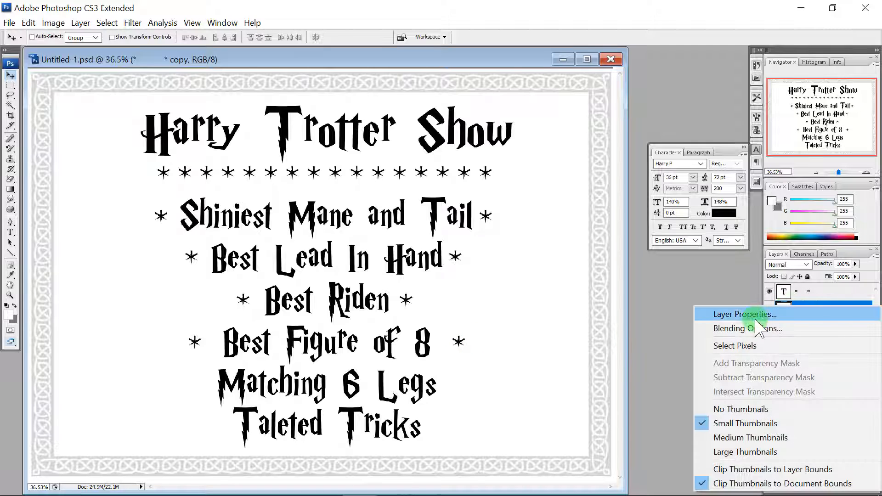
right_click(832, 309)
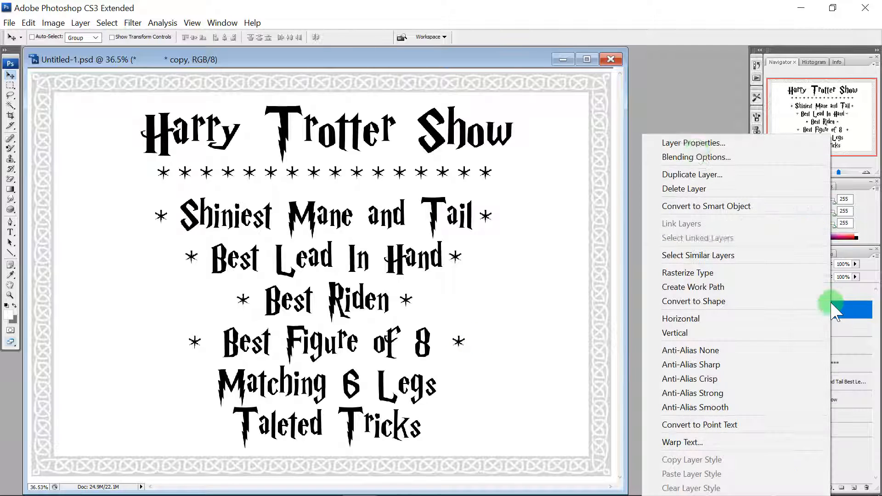
click(692, 174)
click(519, 150)
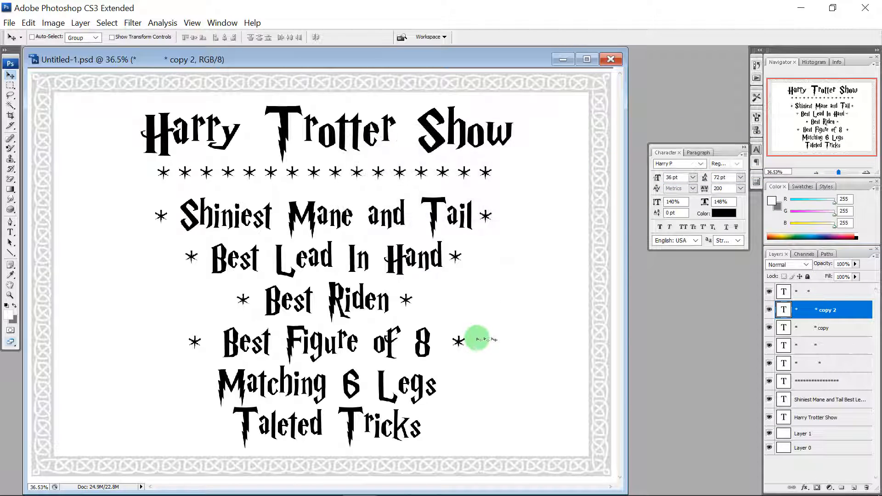
drag(478, 338, 468, 384)
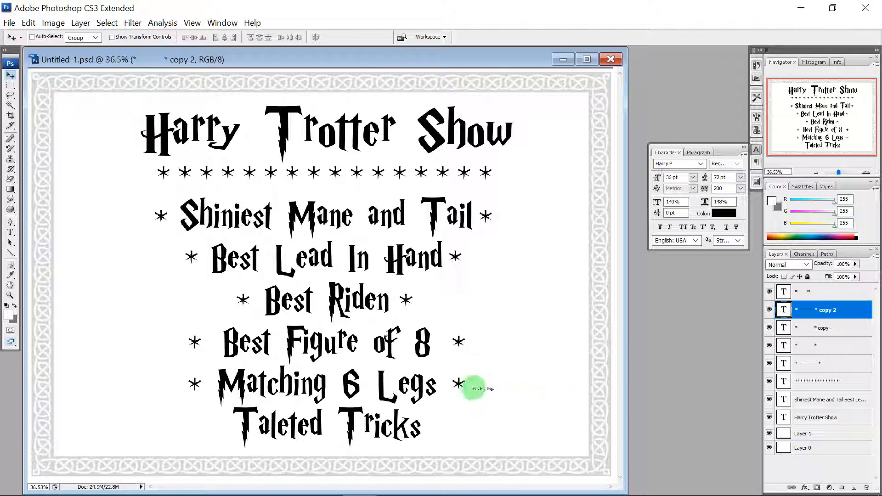
Step: Duplicate the "Matching 6 Legs" asterisk pair layer and move the copy straight down to the "Taleted Tricks" line
right_click(852, 314)
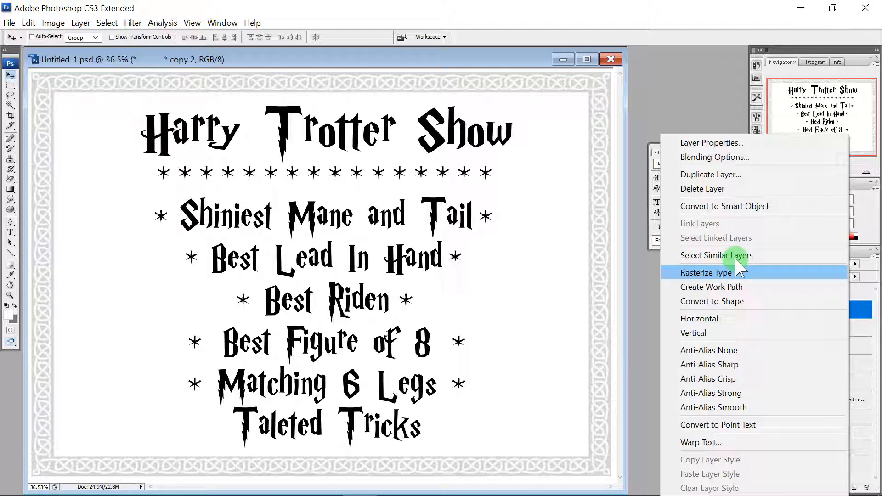
click(698, 171)
click(519, 151)
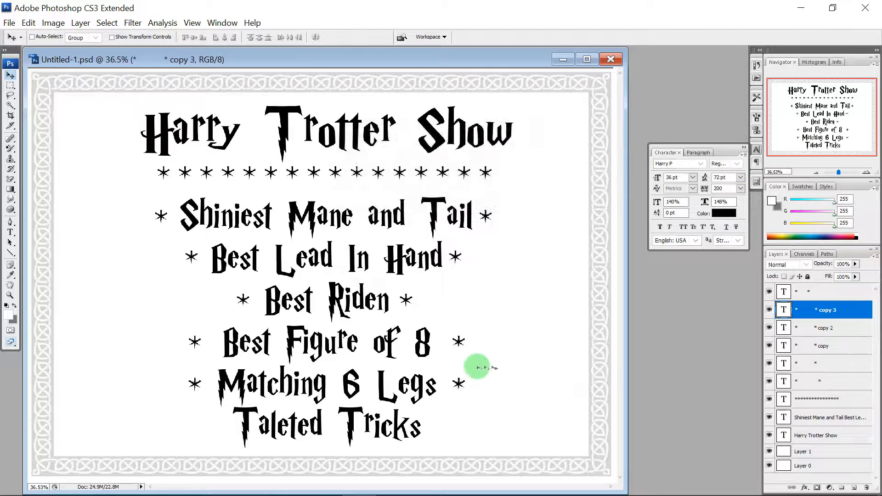
drag(464, 384, 466, 429)
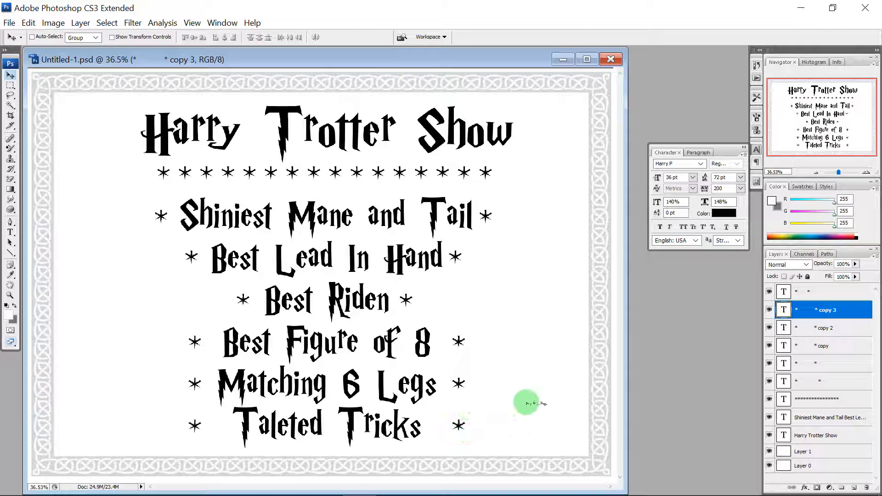
Step: Remove spaces between the copied asterisks so they sit close to both ends of "Taleted Tricks", and commit the text
click(788, 309)
double_click(783, 309)
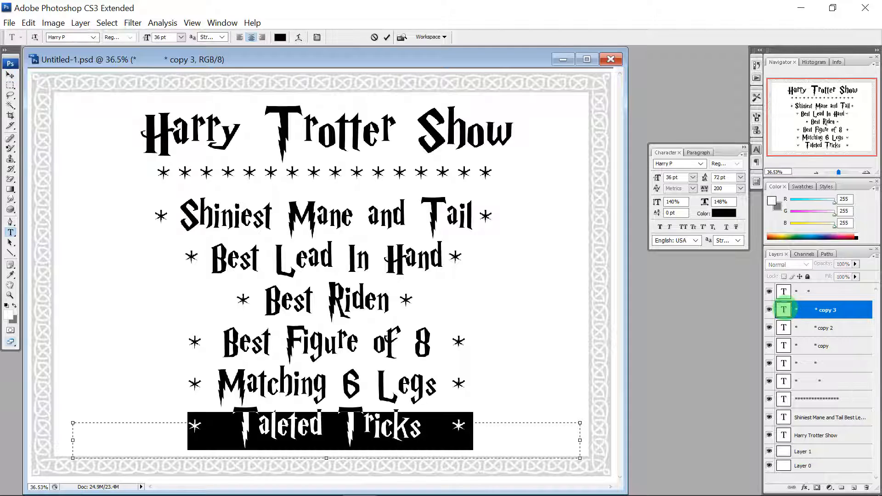
key(Left)
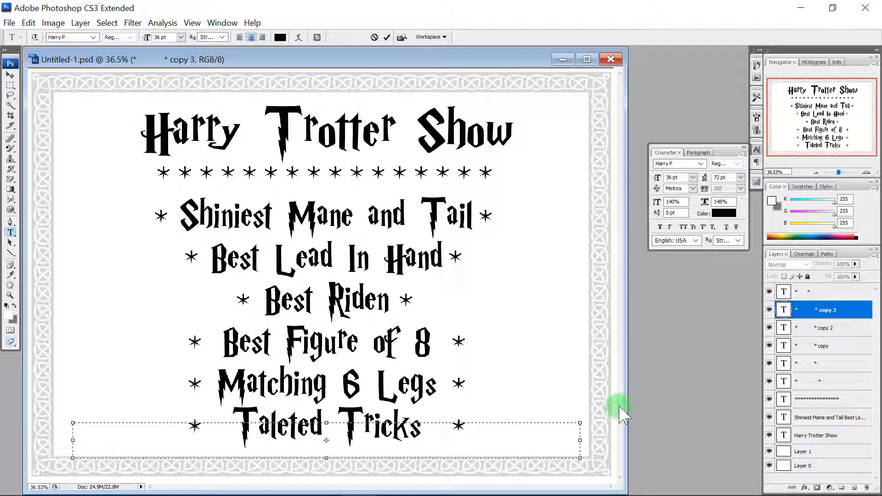
key(Delete)
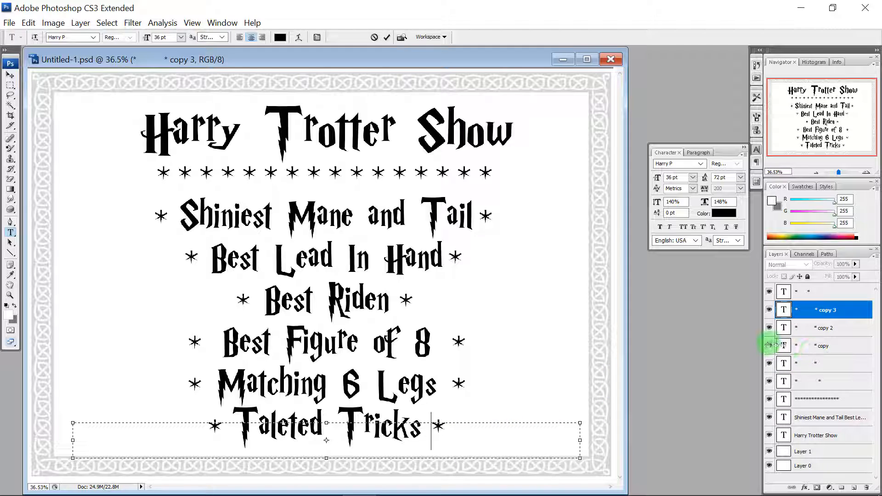
key(ctrl+Return)
key(v)
click(769, 345)
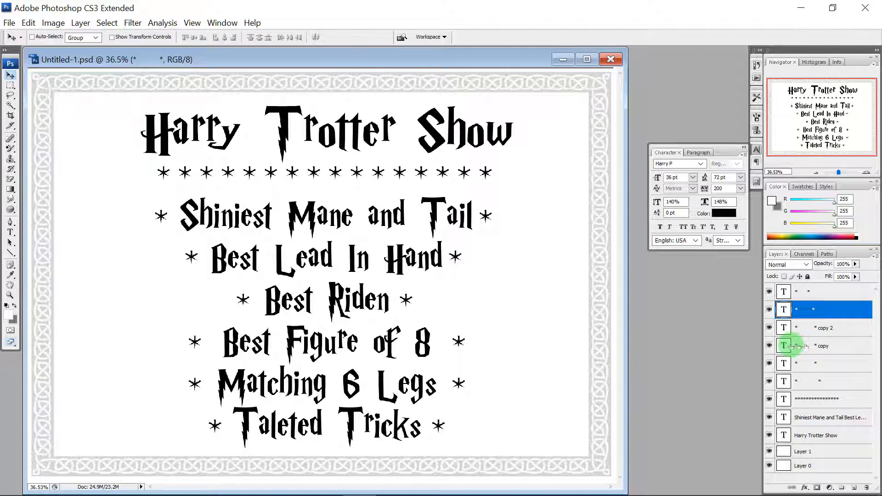
Step: Tighten the asterisk pair around "Best Figure of 8" by removing spaces between them, and commit the text
double_click(783, 345)
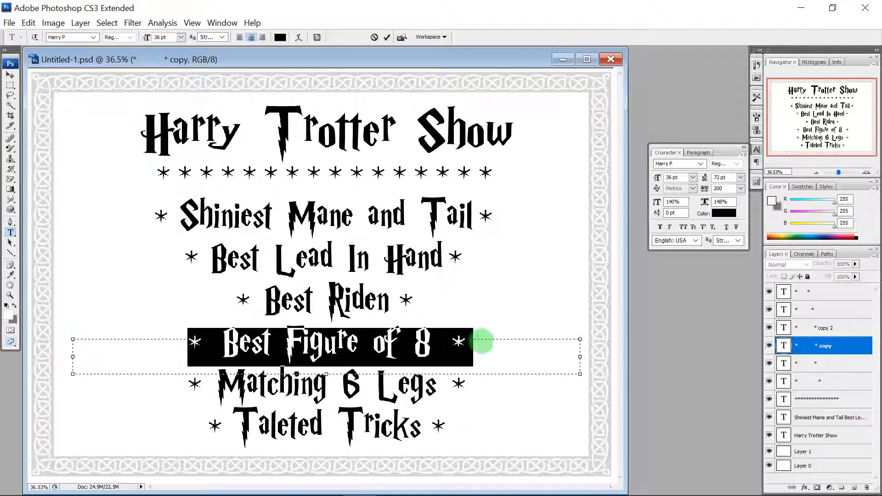
click(454, 341)
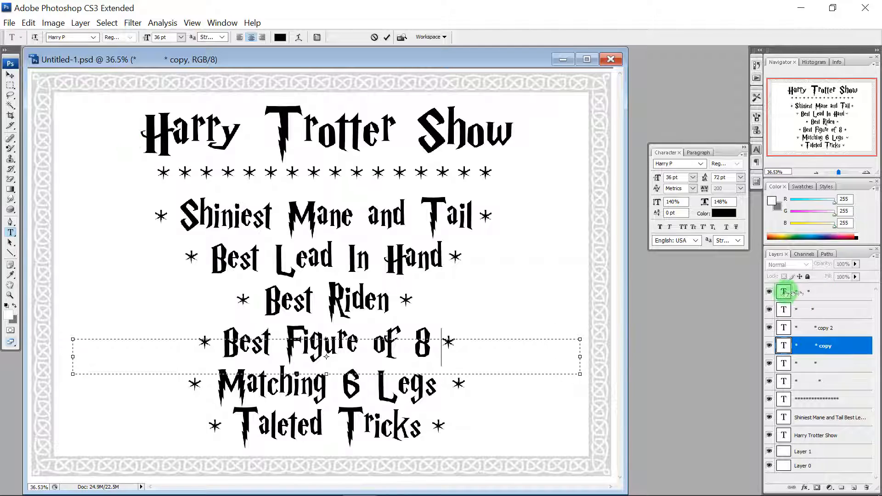
click(784, 291)
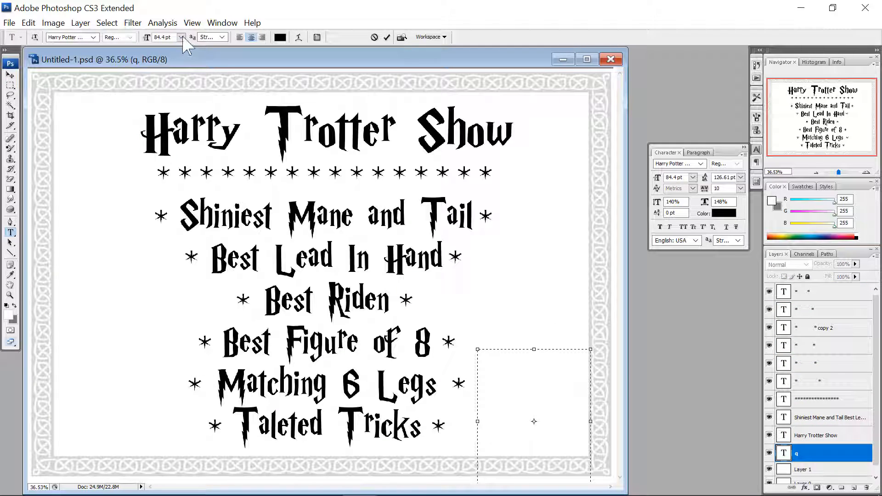
Step: Set the "q" picture glyph's font size to 60 pt and move it into the page's lower-right corner inside the border
click(182, 38)
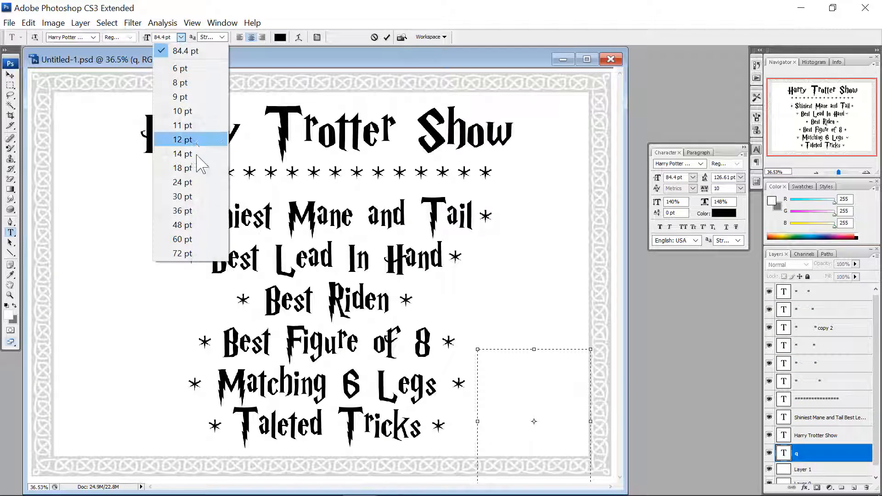
click(188, 198)
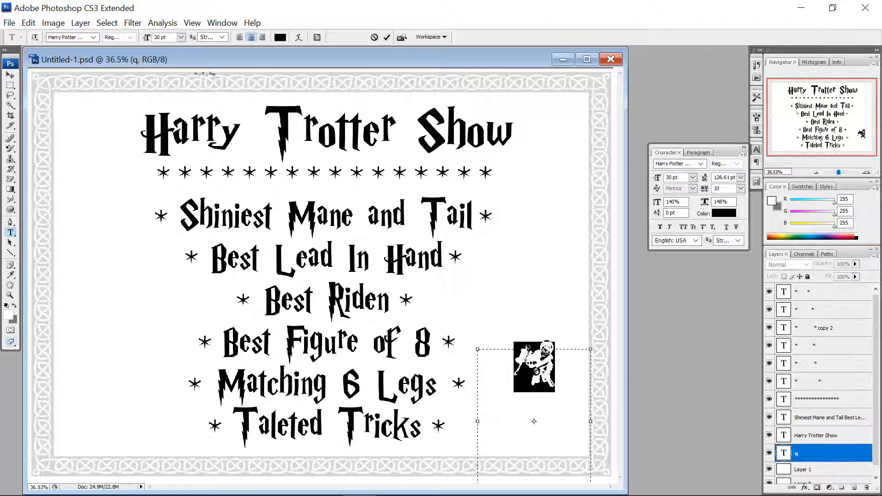
click(181, 38)
click(187, 228)
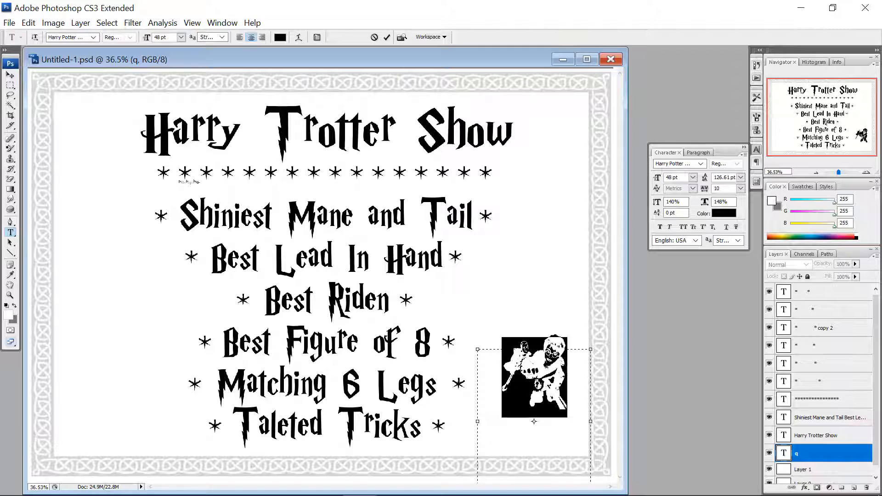
click(182, 38)
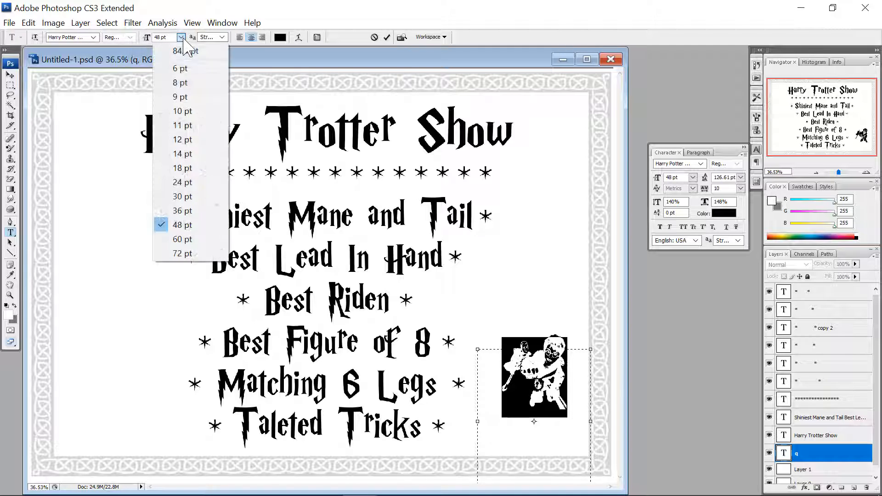
click(188, 240)
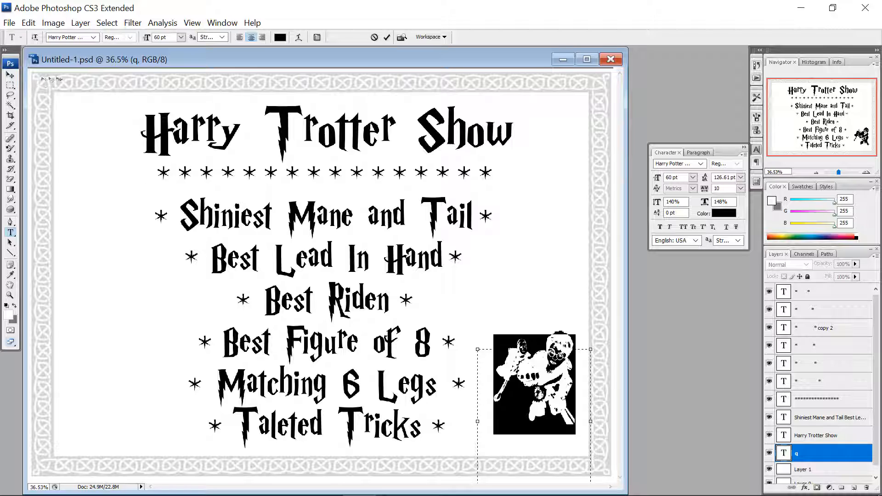
click(11, 75)
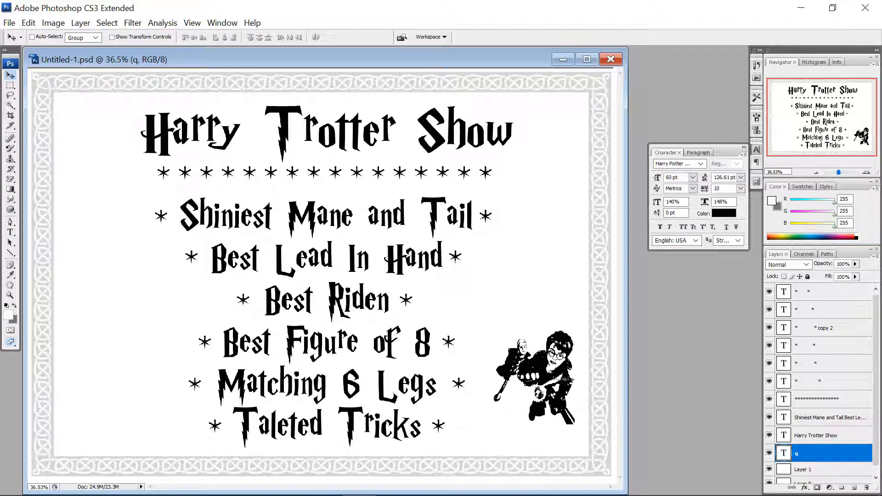
drag(564, 379, 571, 404)
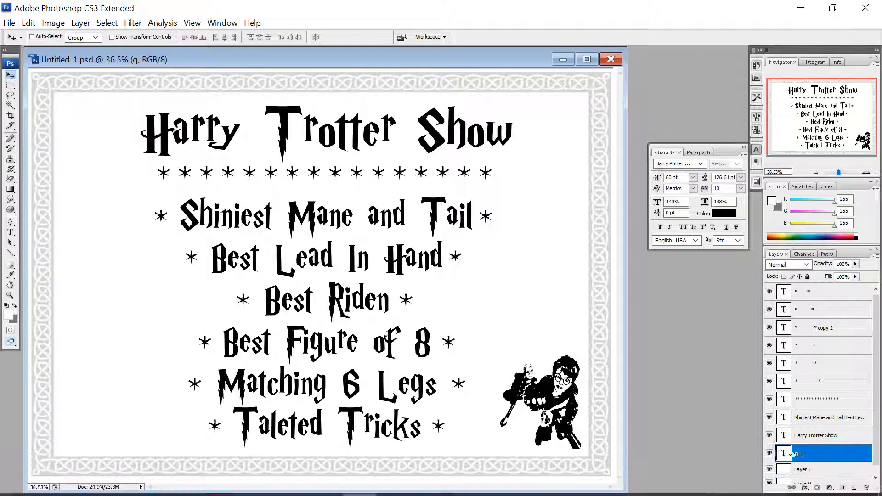
Step: Set the "q" picture glyph's font size to 48 pt and reposition it in the page's lower-right corner inside the border
double_click(784, 453)
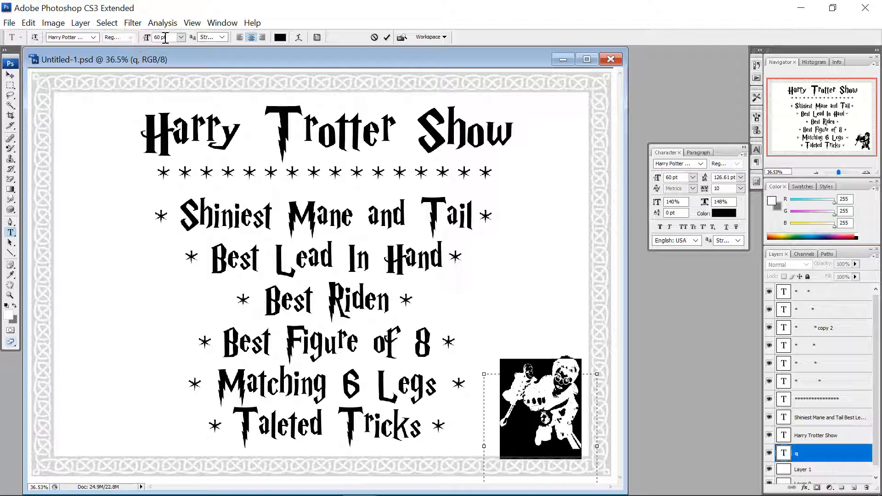
click(181, 38)
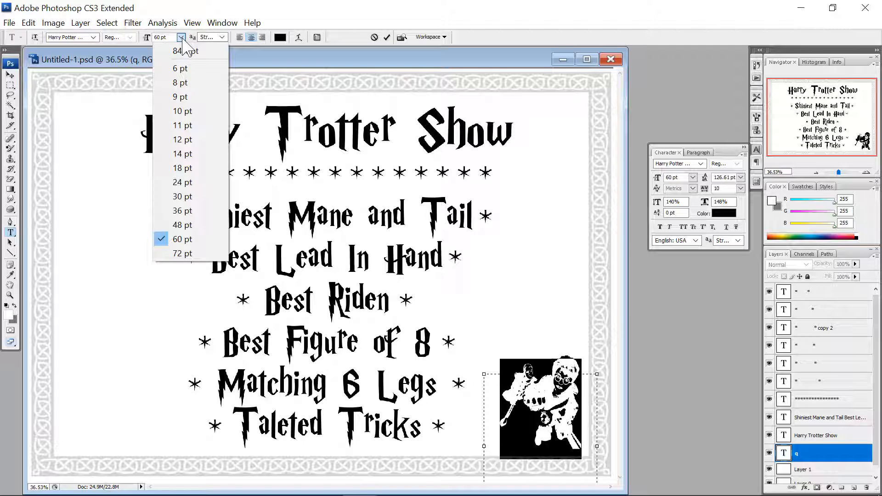
click(180, 226)
click(10, 75)
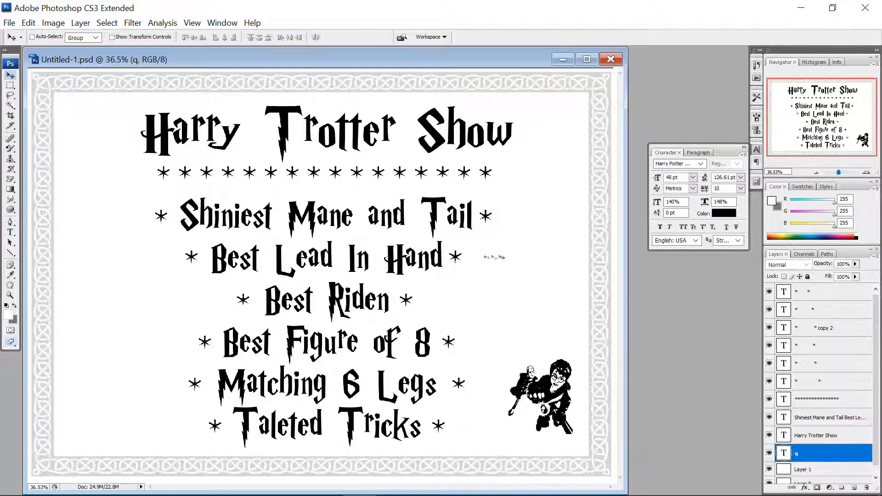
drag(574, 401, 582, 420)
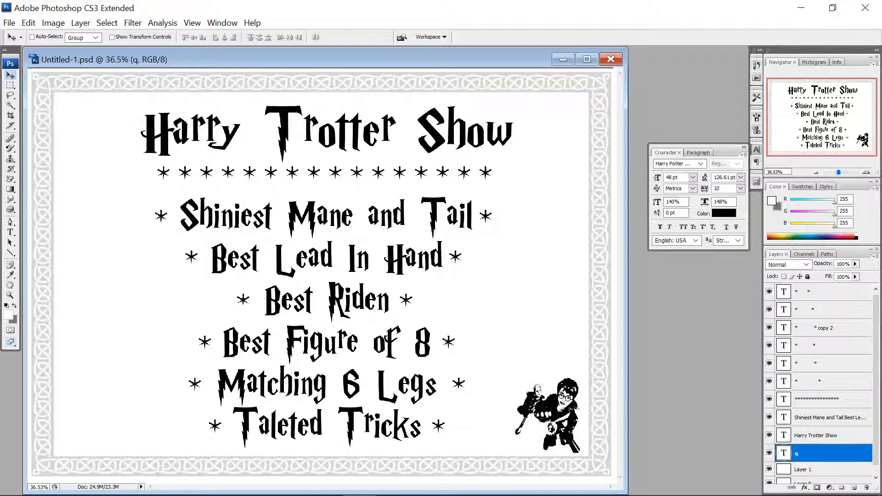
Step: Duplicate the "q" glyph layer and move the copy straight across to the page's lower-left corner inside the border
right_click(561, 408)
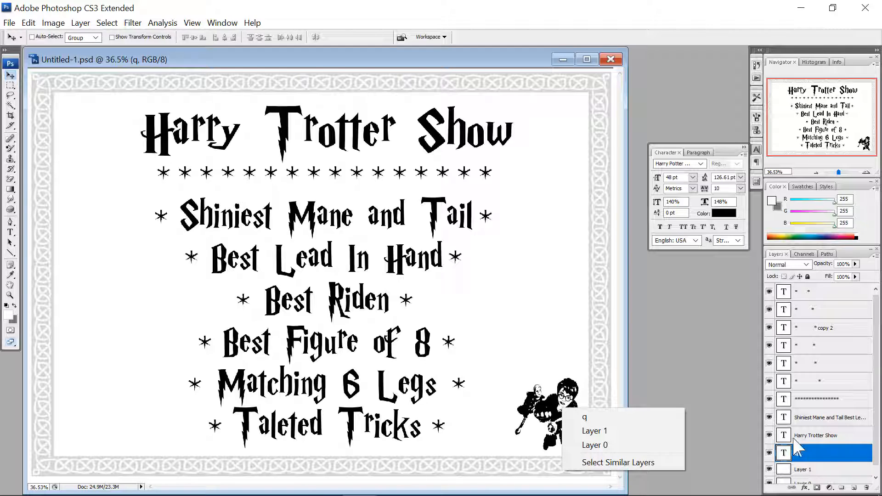
click(817, 466)
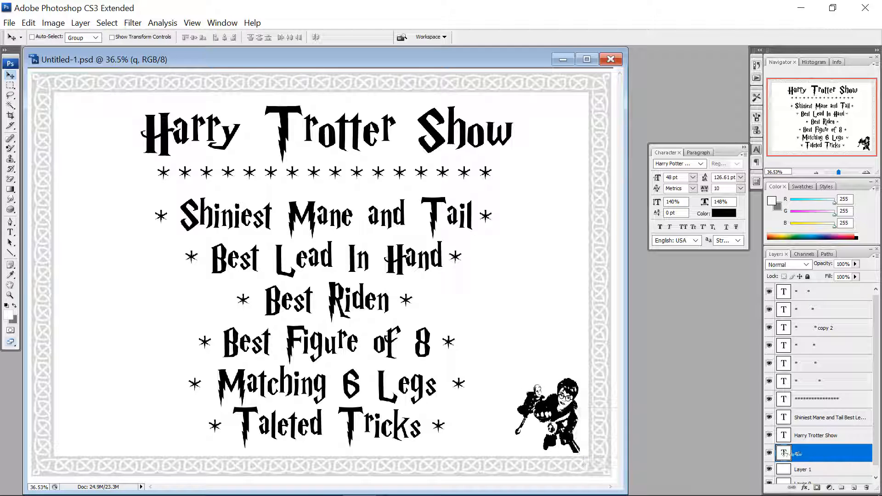
right_click(784, 454)
click(811, 456)
right_click(811, 456)
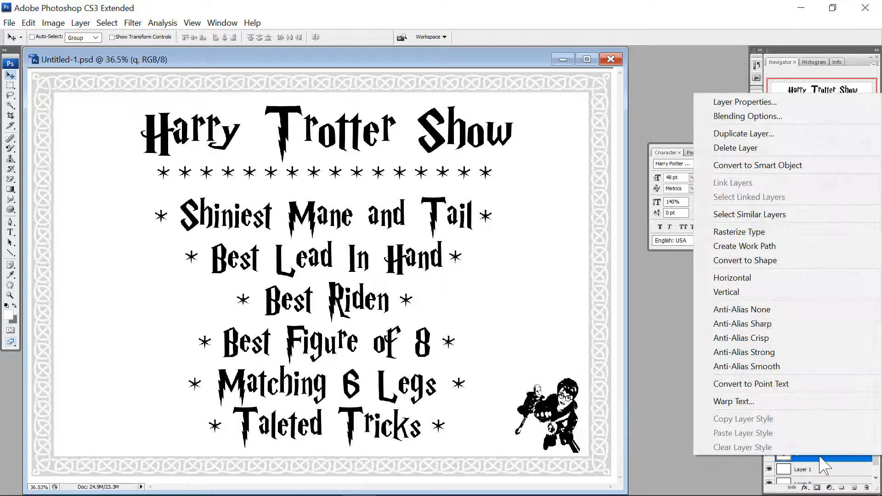
click(722, 138)
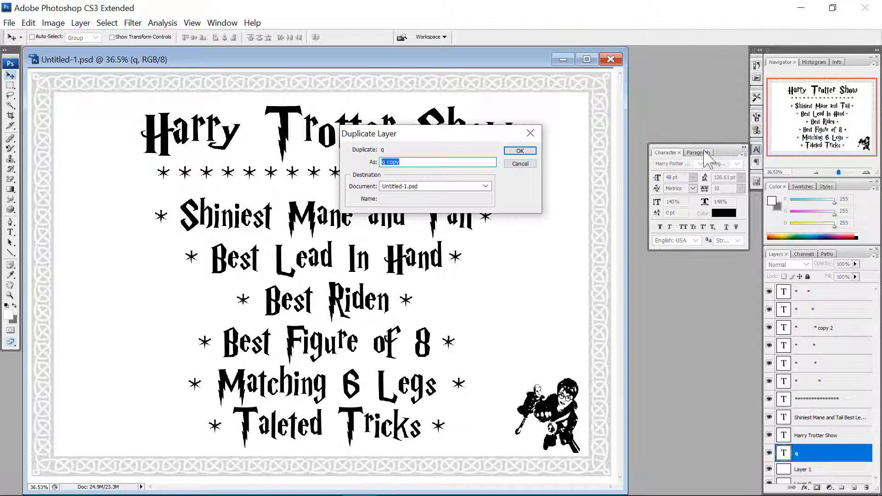
click(520, 151)
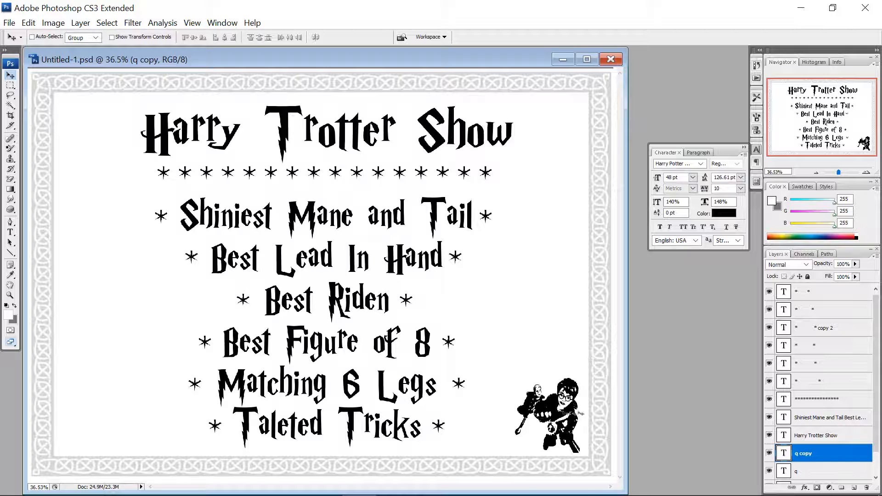
drag(580, 412, 119, 412)
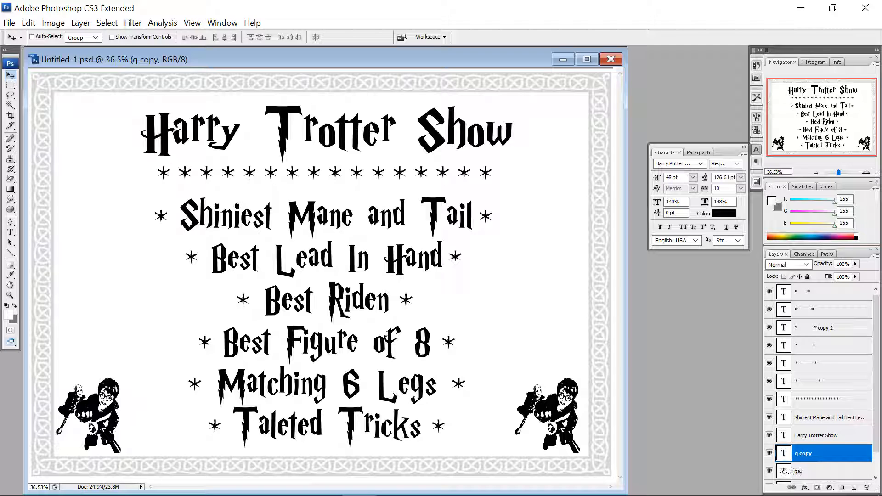
Step: Duplicate both "q" glyph layers together and move the copies straight up to the page's upper corners beside the title
shift+click(793, 472)
right_click(786, 472)
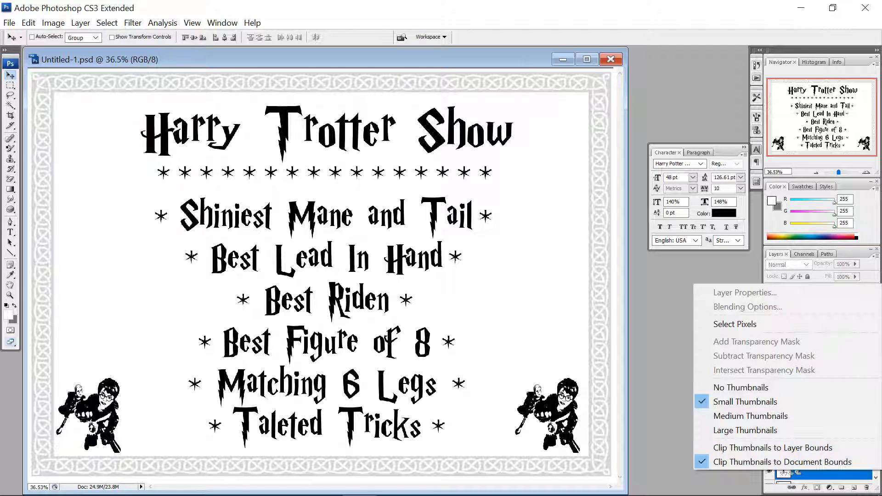
right_click(799, 476)
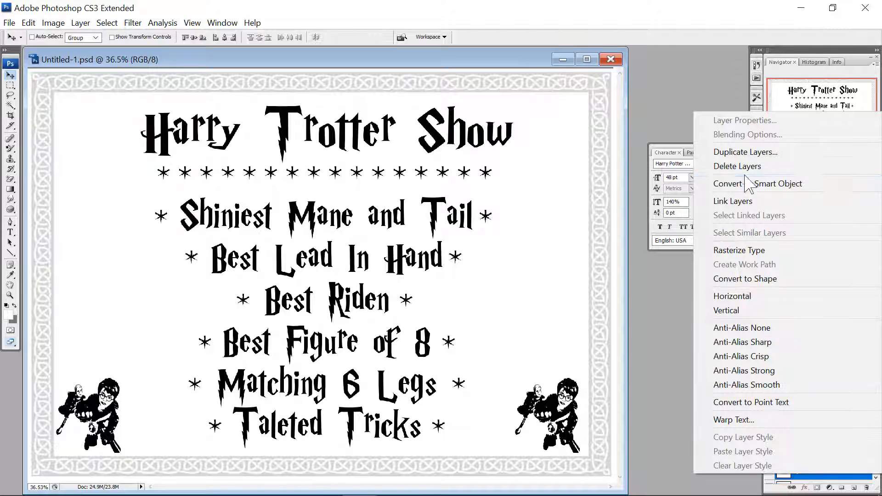
click(737, 156)
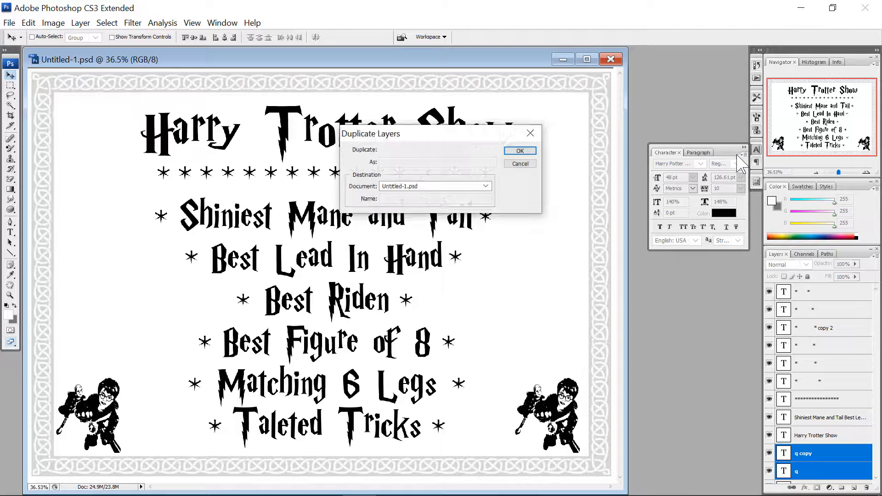
click(514, 150)
drag(574, 435, 575, 158)
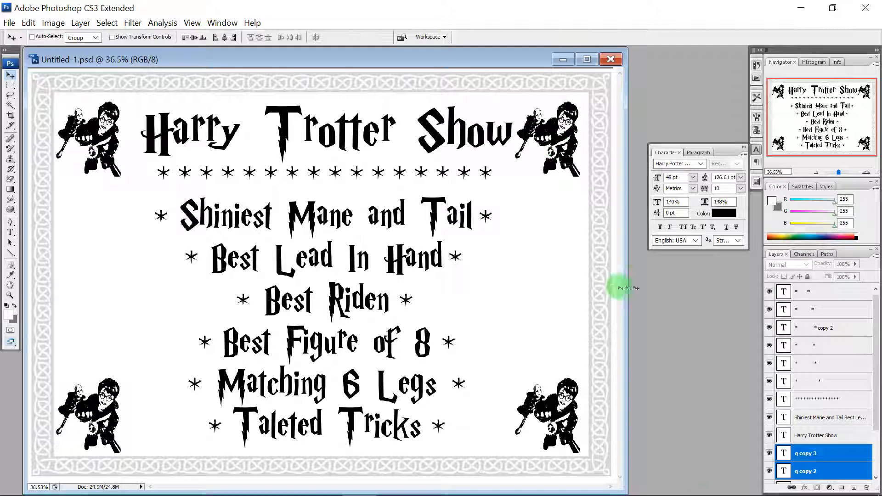
Step: Replace the picture glyph in the page's upper-left corner with the lion crest glyph "g", trying out other letters first
key(t)
key(Return)
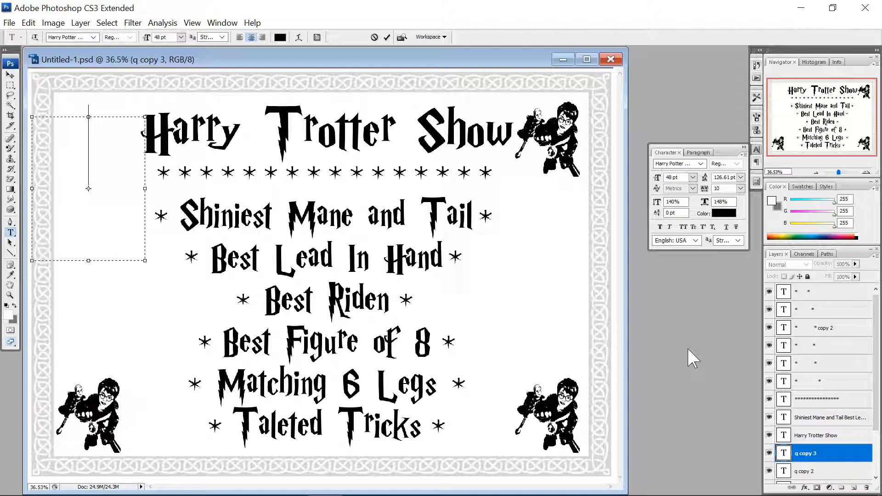
text(q)
key(BackSpace)
text(q)
key(BackSpace)
text(w)
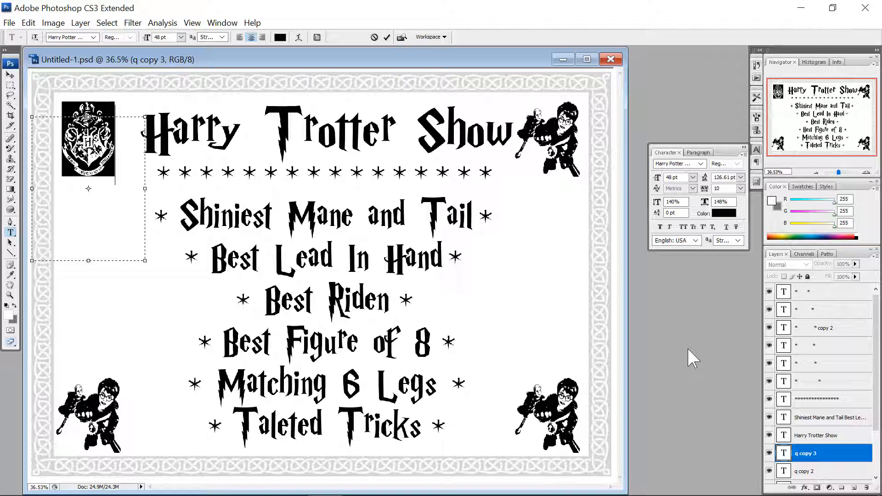
key(BackSpace)
text(e)
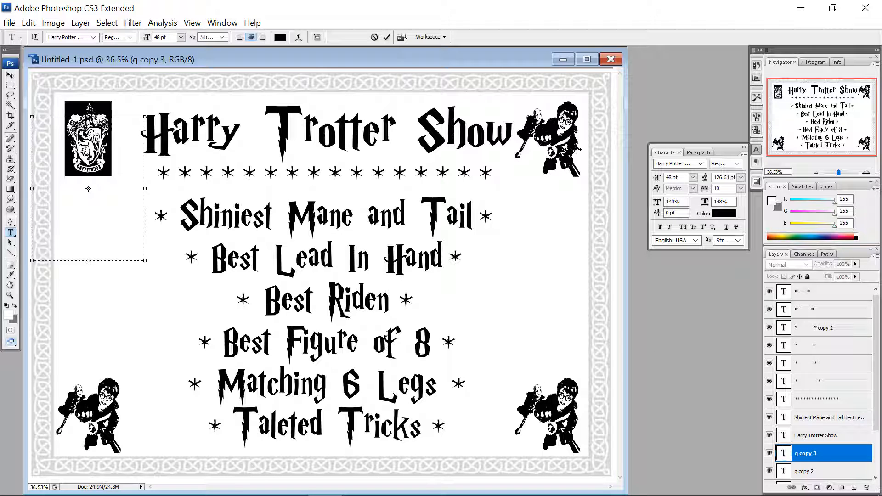
click(563, 147)
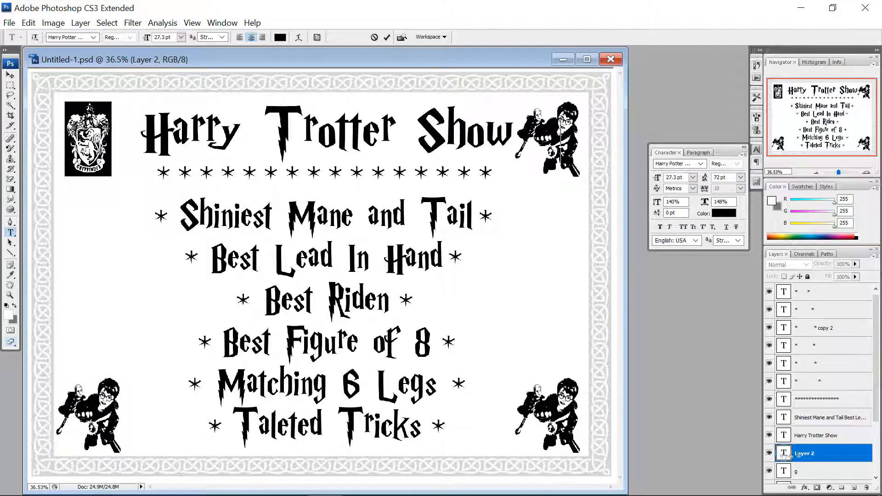
key(v)
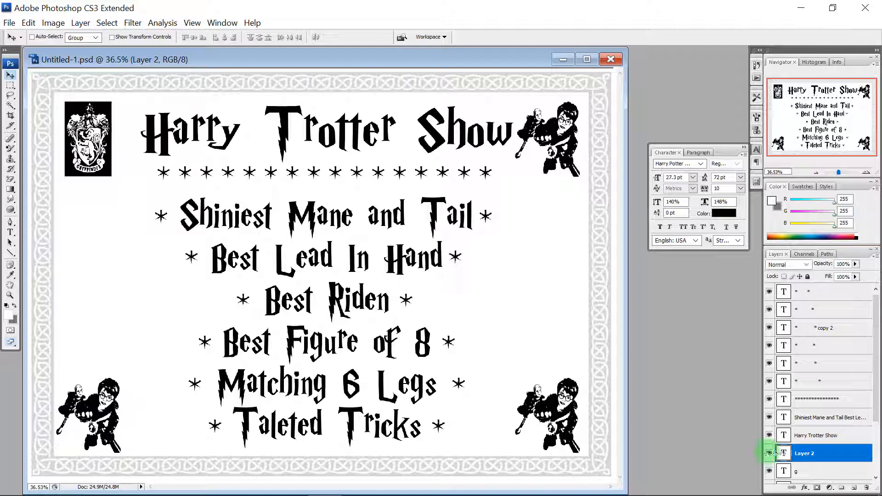
Step: Replace the picture glyph in the page's upper-right corner with the crest glyph "h", and hide the stray empty text layer
click(784, 453)
double_click(784, 471)
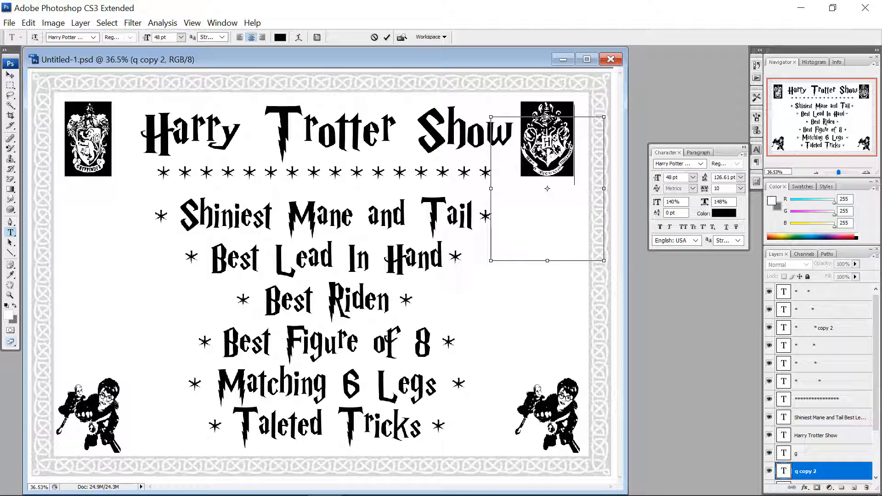
key(Escape)
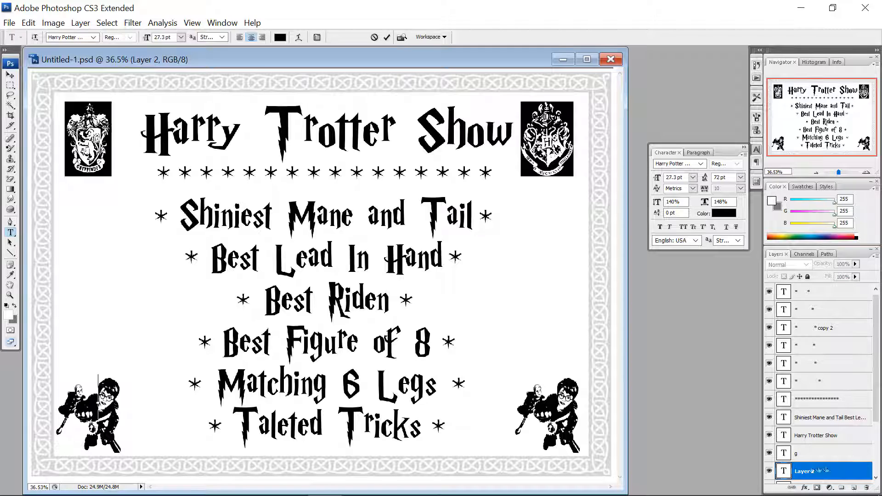
click(769, 471)
key(v)
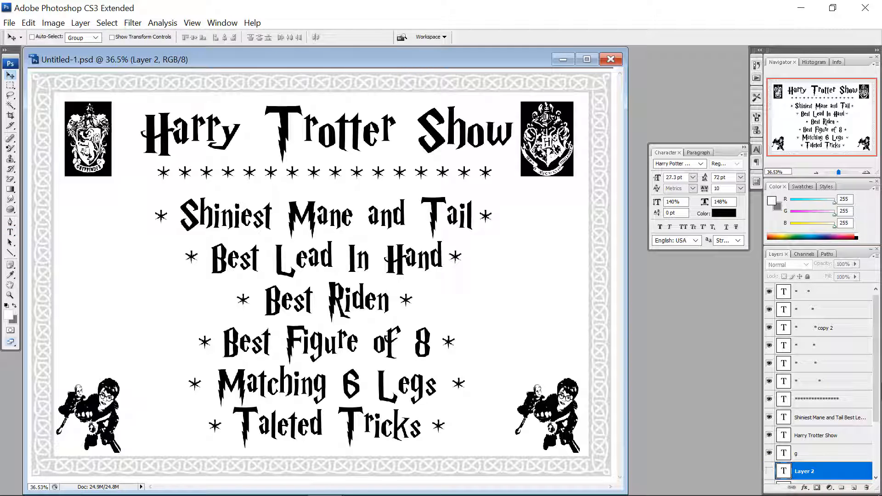
Step: Identify the lower-left figure's layer by toggling layer visibility, and replace its "q" glyph with the picture glyph "j"
scroll(879, 395, down, 1)
scroll(880, 399, down, 3)
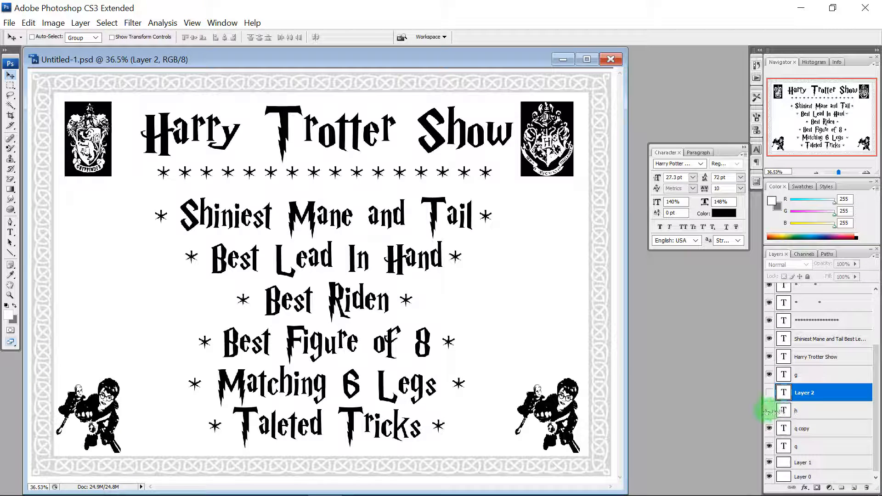
click(769, 410)
click(768, 410)
click(769, 428)
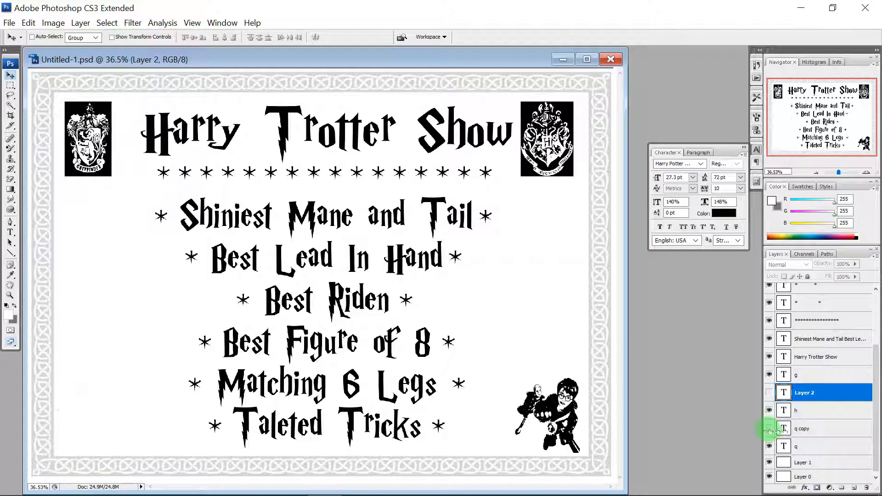
click(768, 428)
double_click(785, 428)
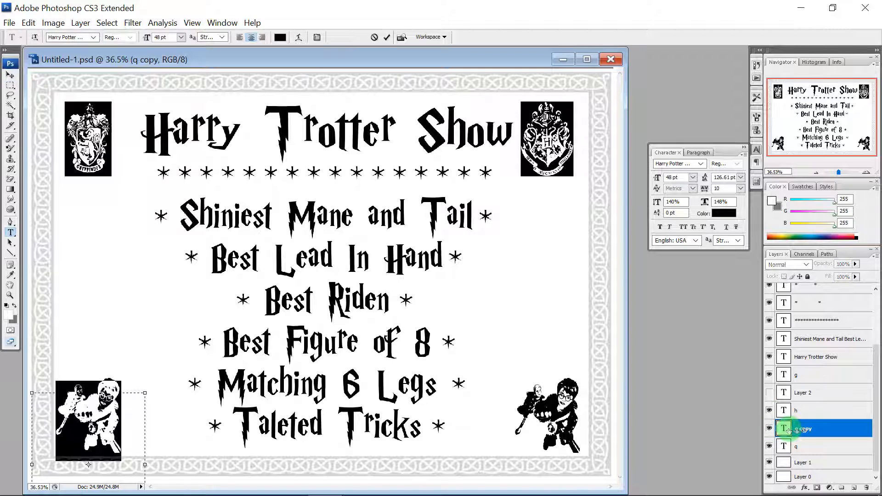
text(a)
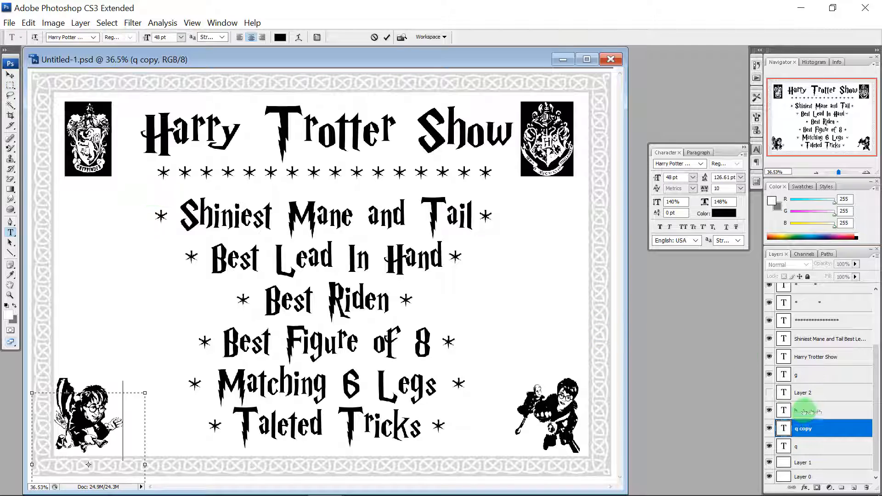
key(v)
Step: Toggle the visibility of the "h" and "g" layers to check which crest each one holds
click(802, 411)
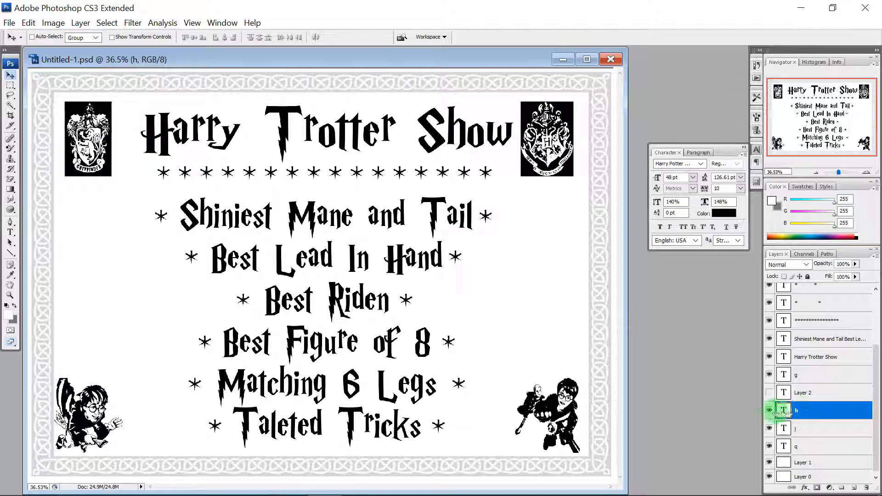
click(783, 411)
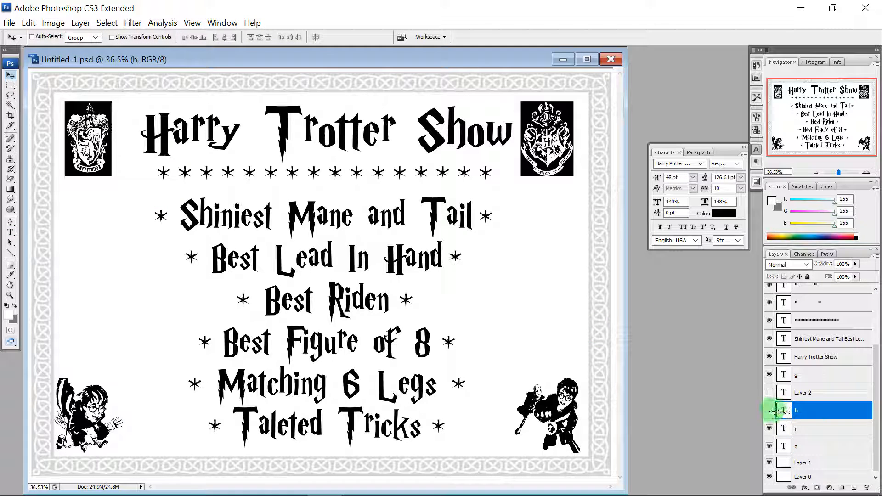
click(770, 410)
click(770, 410)
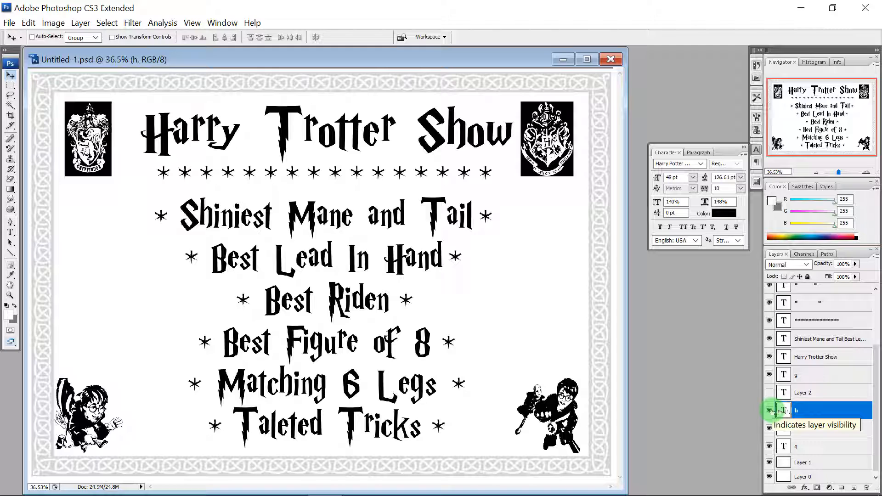
click(783, 374)
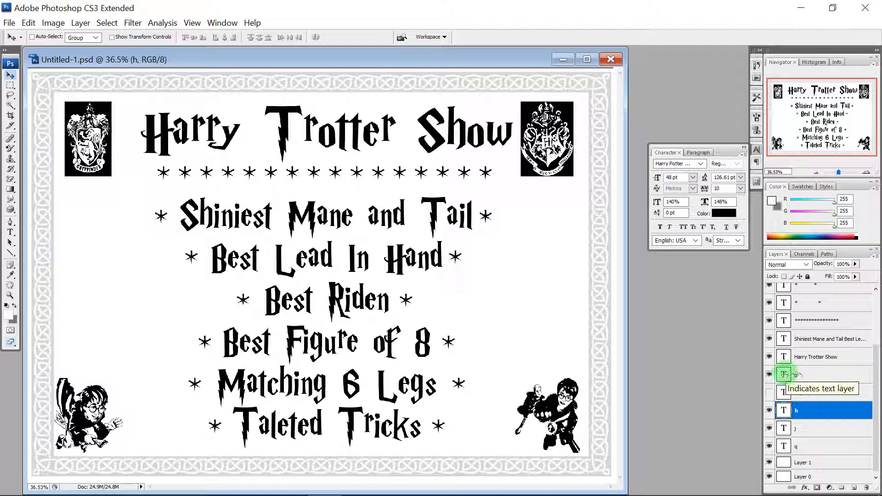
click(769, 374)
click(768, 374)
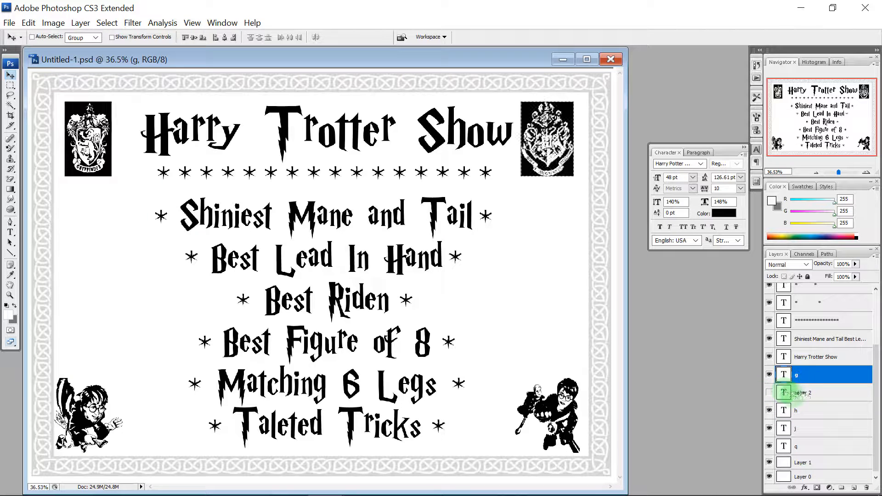
Step: Delete the hidden empty text layer "Layer 2" and confirm the deletion
click(786, 393)
right_click(788, 395)
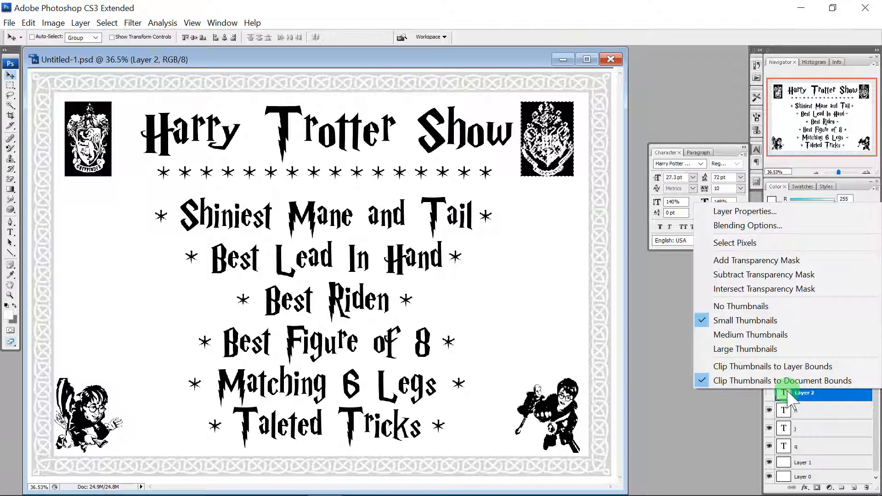
click(862, 390)
right_click(856, 394)
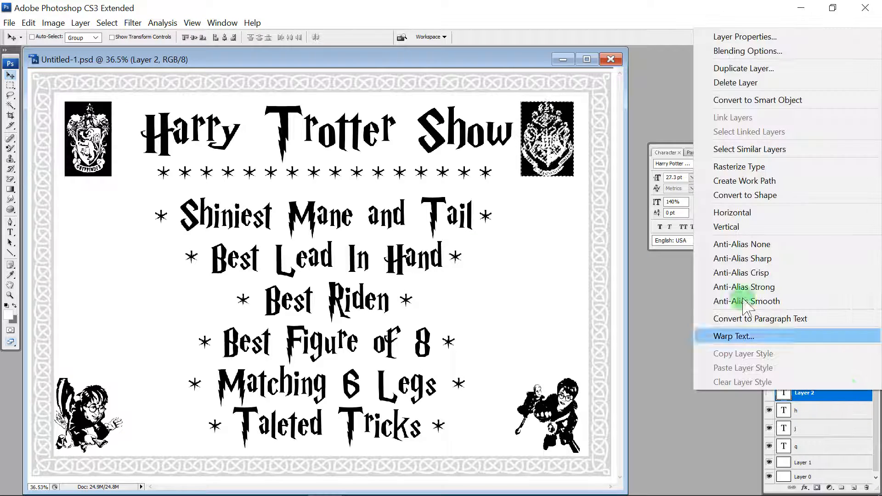
click(731, 83)
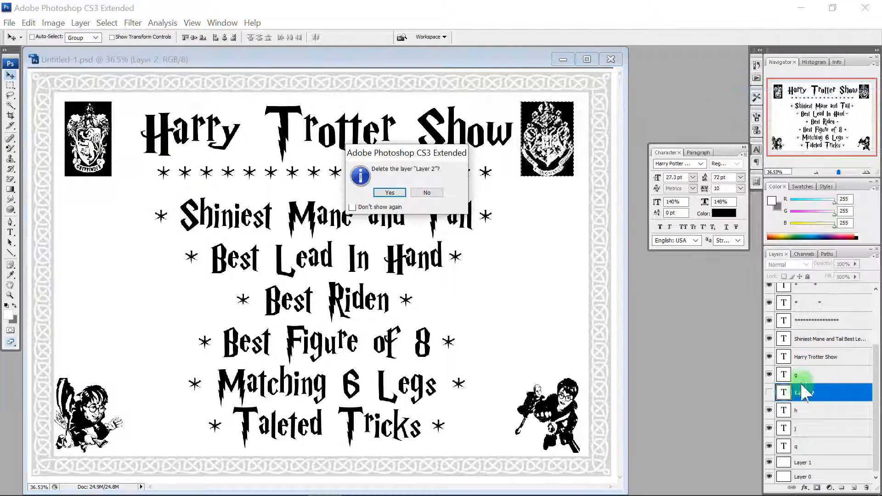
click(389, 193)
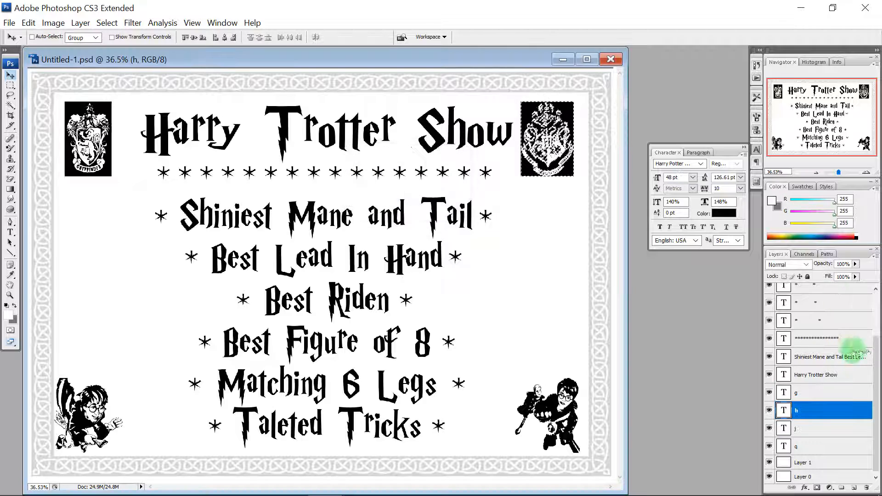
Step: Select the "g" layer and toggle its visibility off and on to identify its crest
click(781, 393)
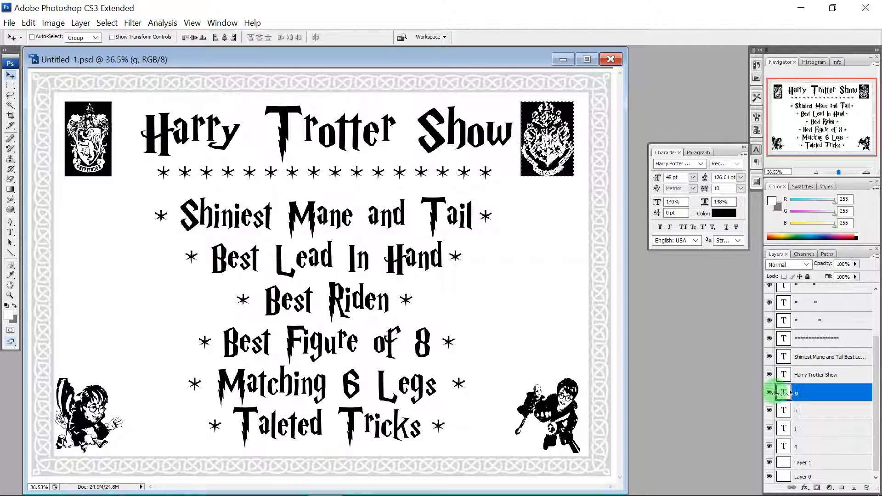
click(769, 393)
click(769, 393)
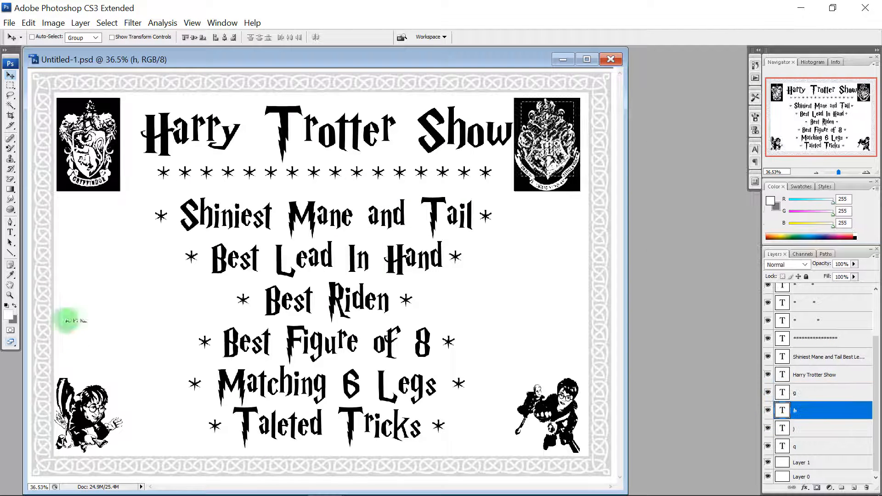
Step: Save the layered document as Untitled-1.psd in the PP Itinery folder, replacing the existing file and keeping Maximize Compatibility enabled
click(9, 23)
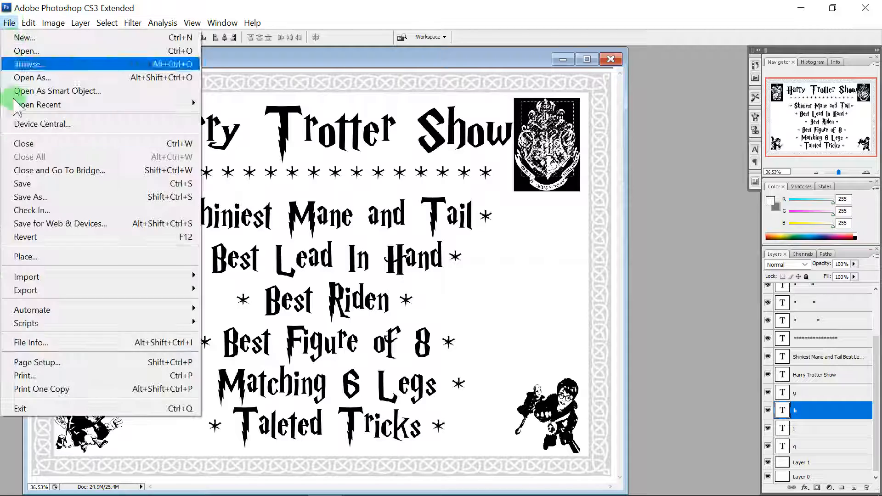
click(32, 196)
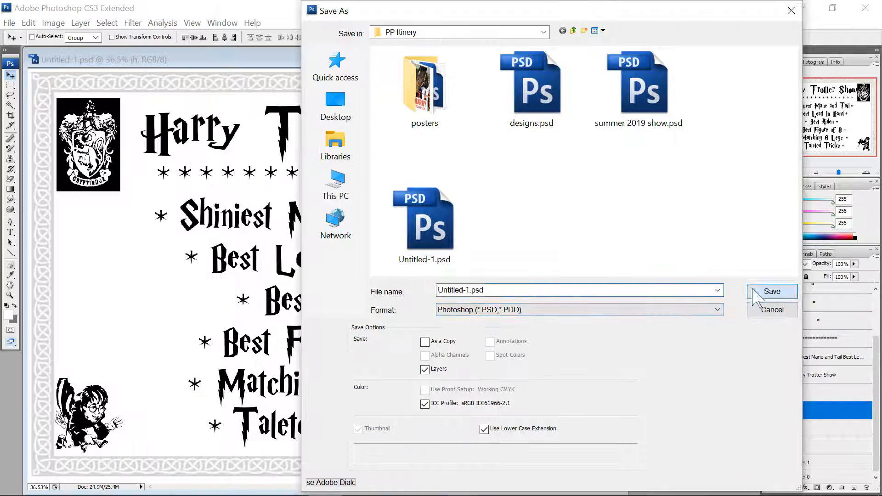
click(532, 292)
click(480, 261)
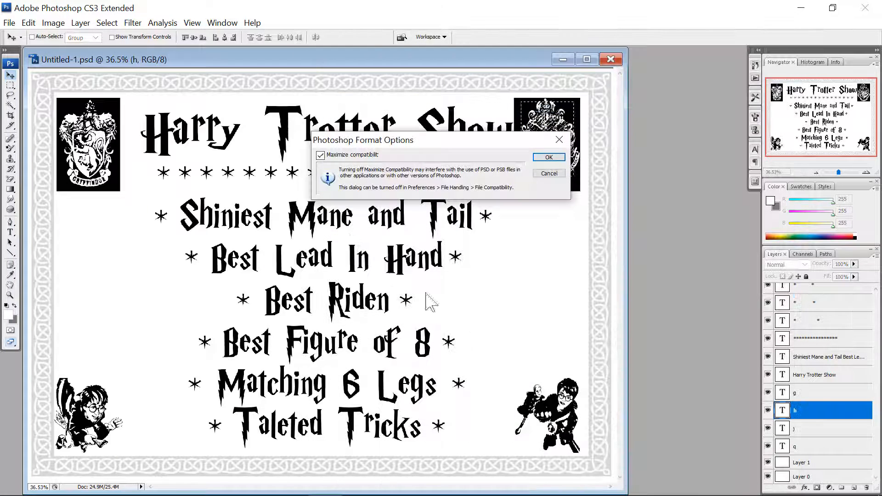
click(544, 160)
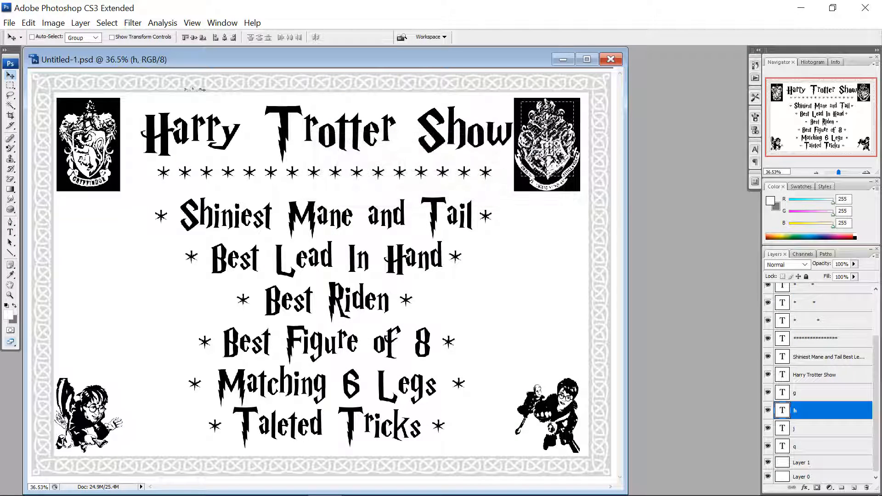
Step: Save a JPEG copy as "Untitled-1 copy.jpg" in the PP Itinery folder at Medium quality 5 with Baseline ("Standard") format, and close Photoshop
click(9, 23)
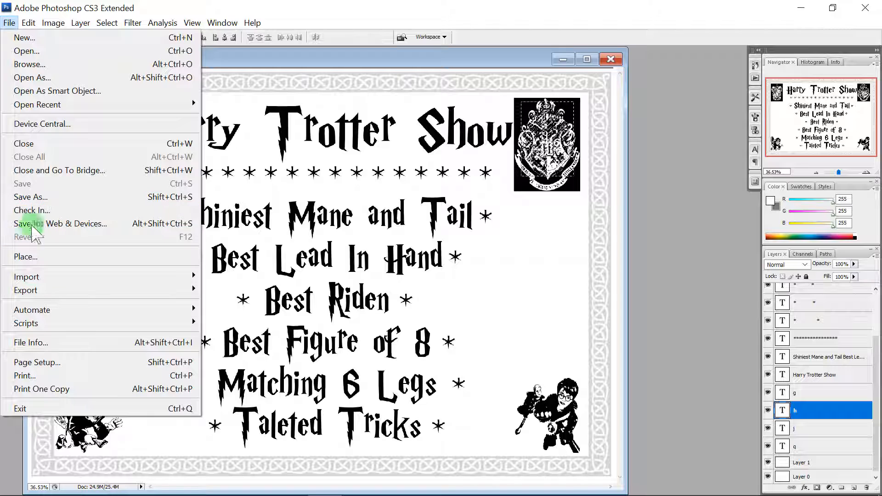
click(29, 197)
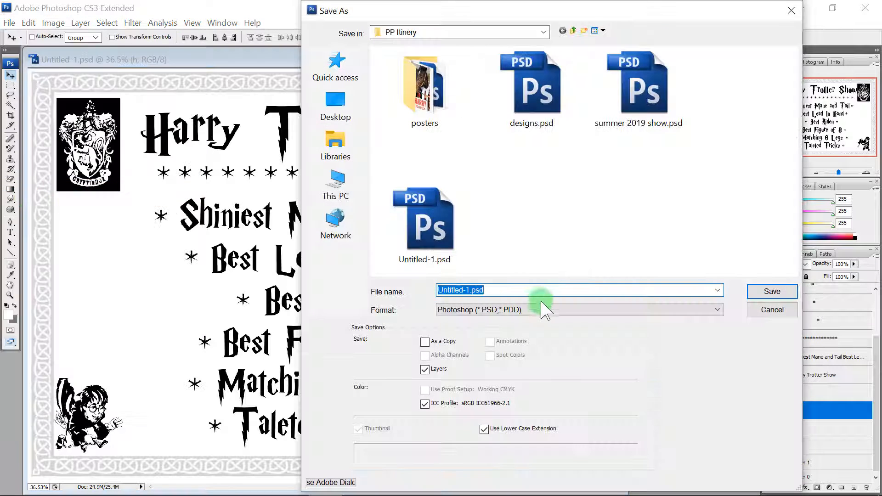
click(542, 310)
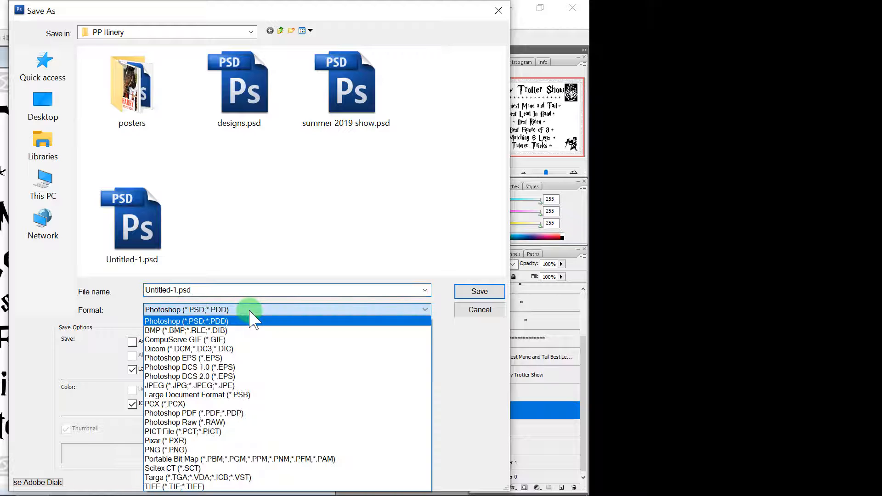
click(163, 385)
click(226, 290)
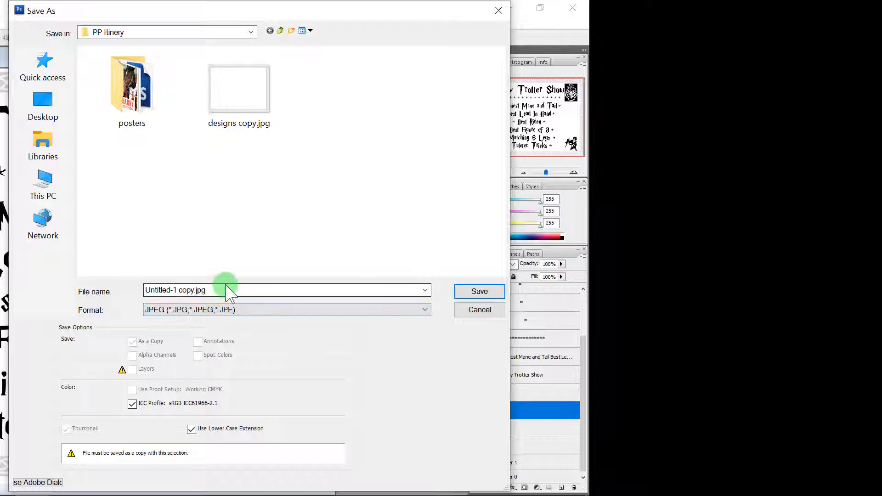
click(479, 291)
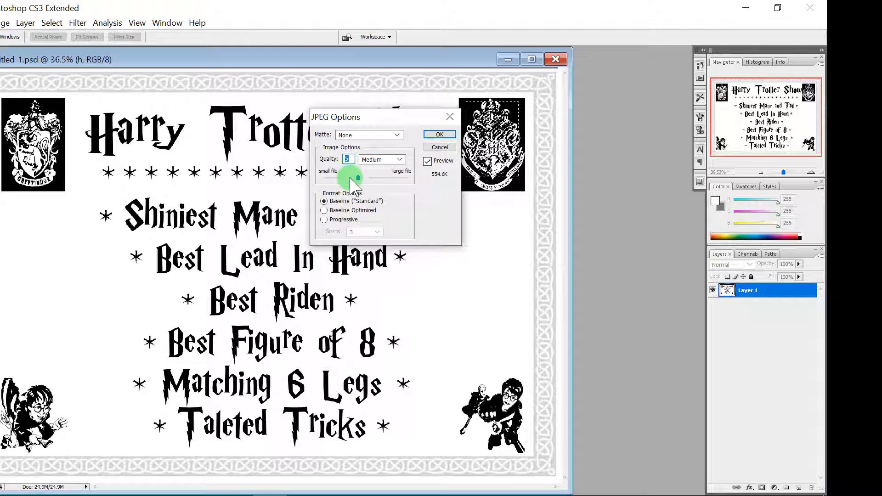
click(434, 135)
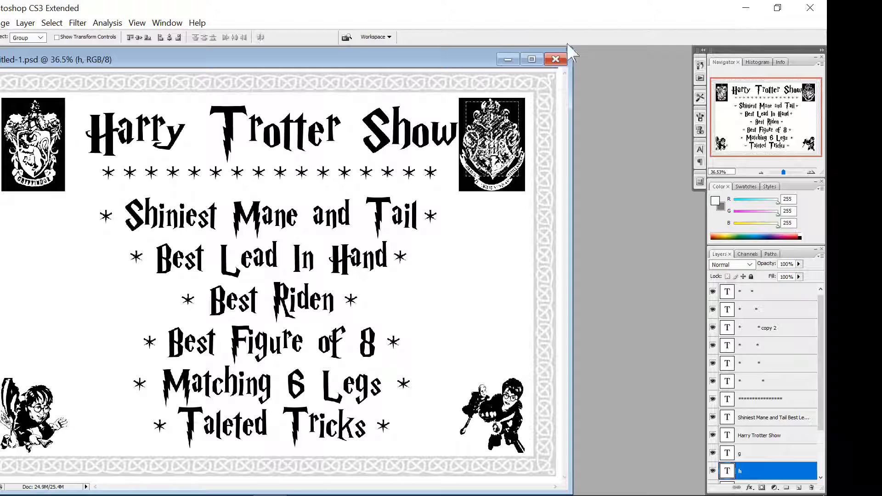
click(813, 7)
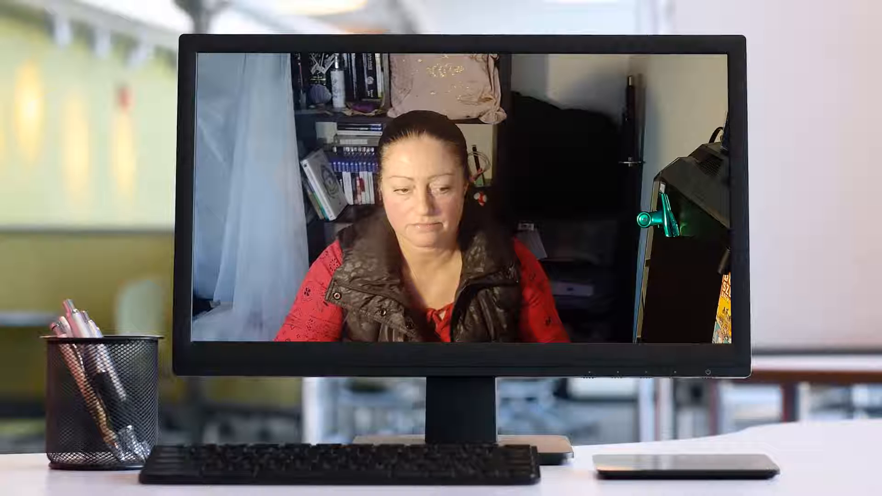